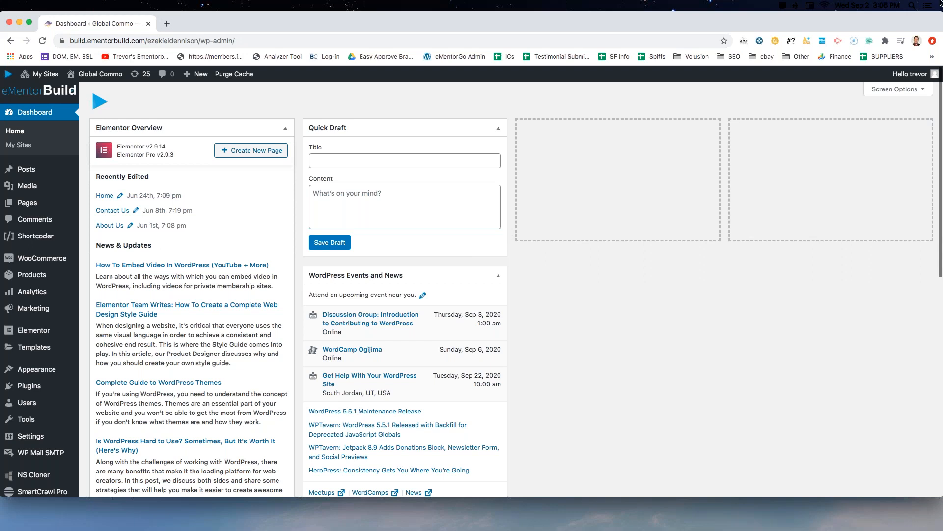
Search for "whiteboard app" in a new browser tab and open a blank AWW App board from the results.
click(168, 24)
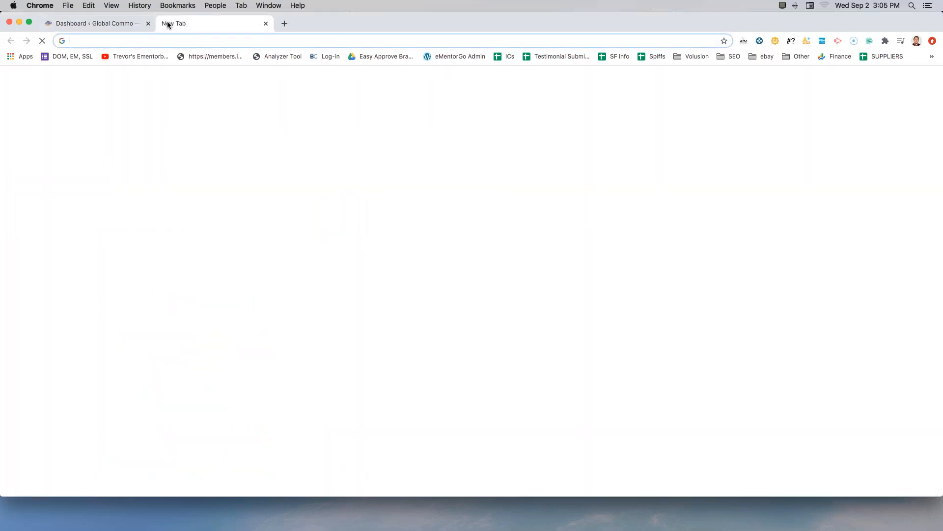
text(whiteboard app)
key(Return)
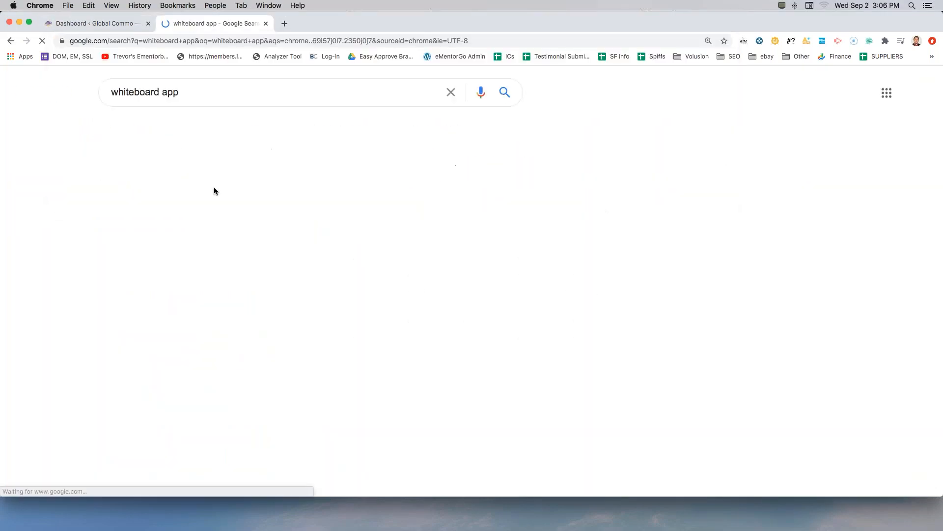
scroll(134, 287, down, 3)
scroll(137, 275, down, 2)
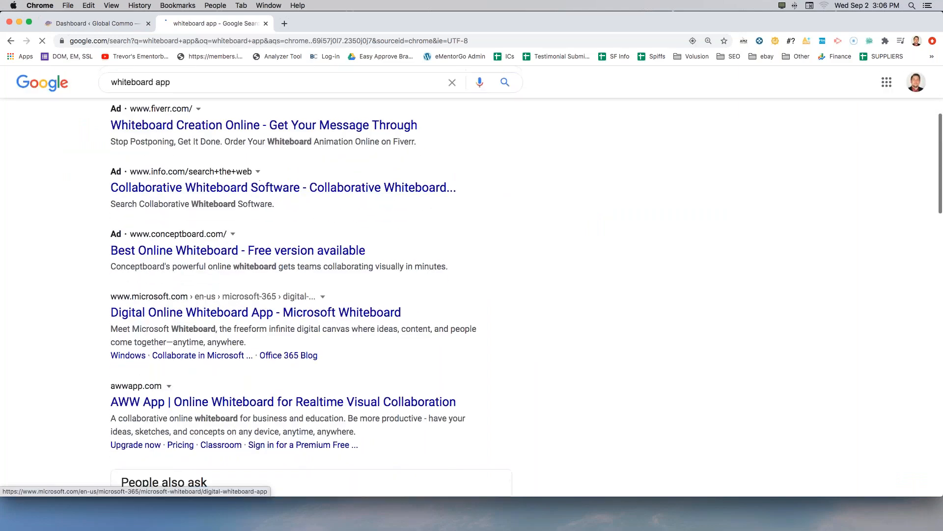
scroll(148, 277, down, 3)
click(149, 279)
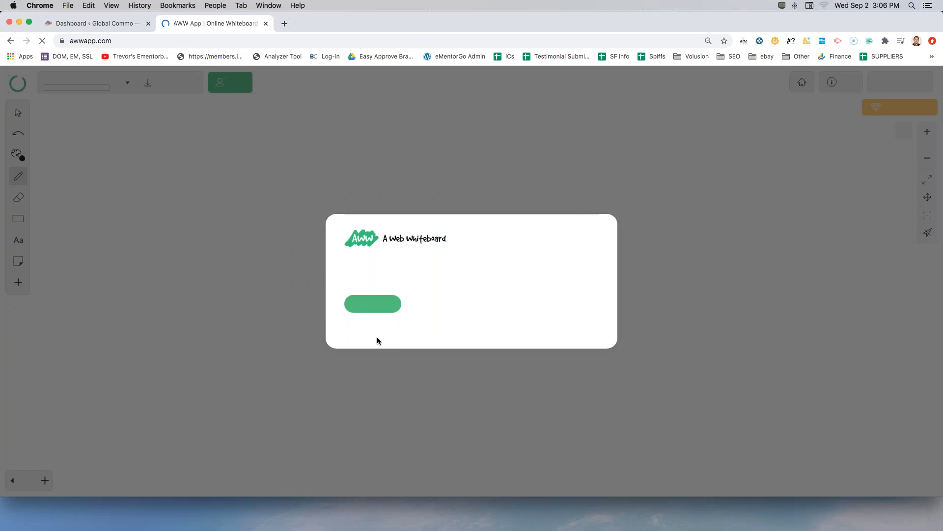
click(372, 304)
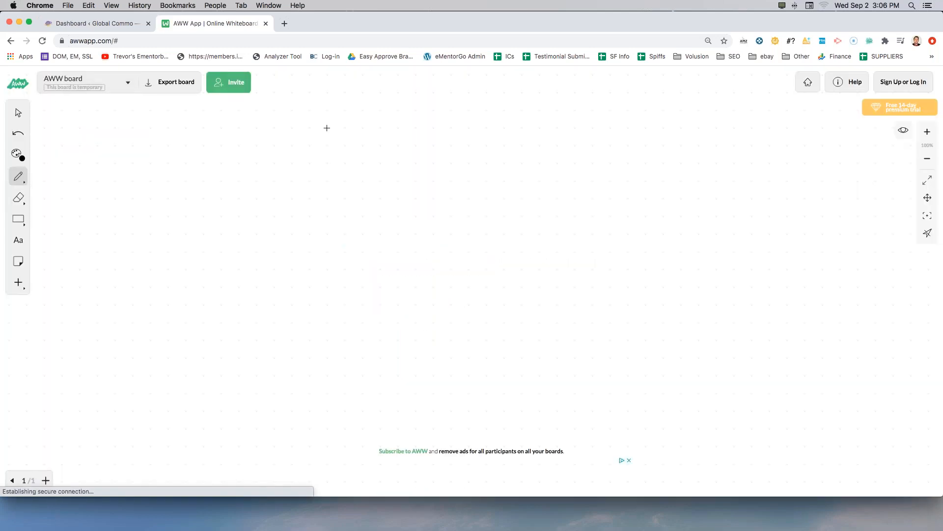
Draw a square labelled HP near the board's upper edge, with a line beneath it branching into six vertical connectors.
mouse_move(325, 125)
mouse_down()
mouse_move(329, 200)
mouse_move(389, 198)
mouse_move(400, 121)
mouse_move(322, 123)
mouse_move(350, 113)
mouse_move(354, 101)
mouse_move(361, 116)
mouse_move(363, 106)
mouse_up()
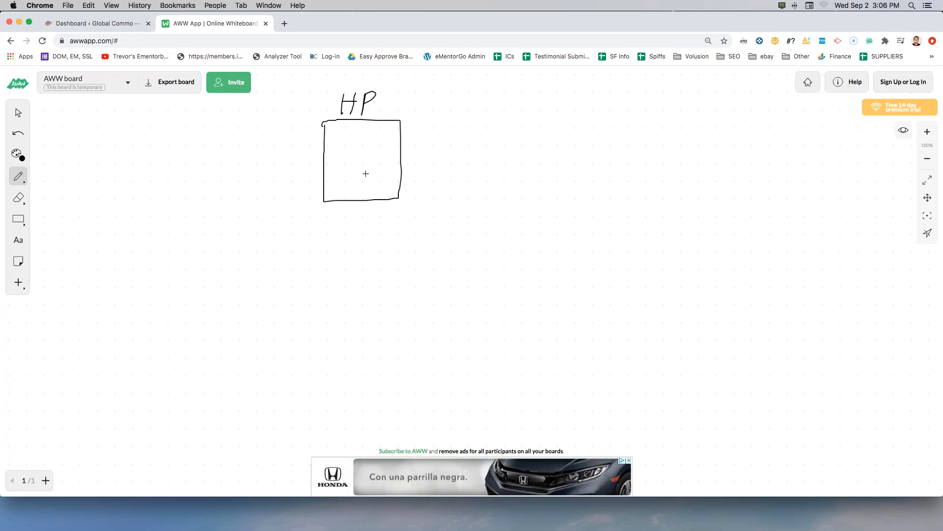
drag(353, 200, 353, 227)
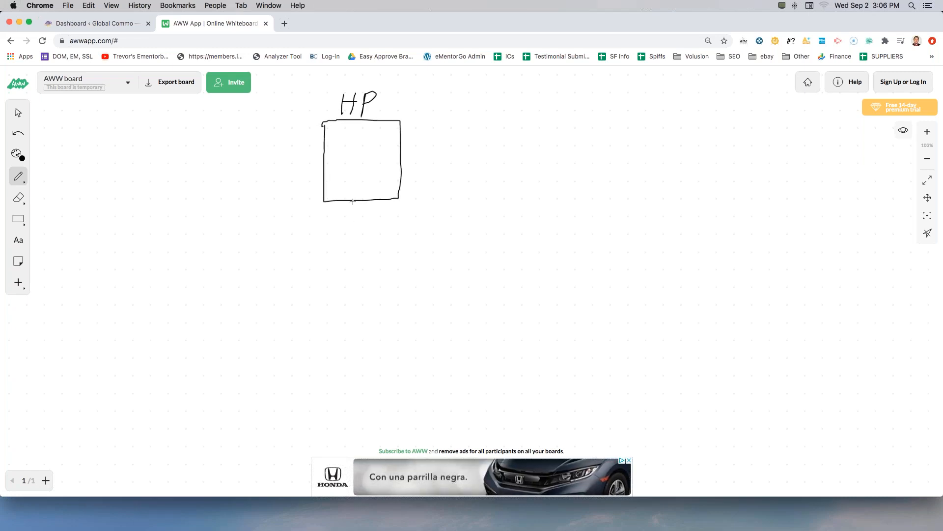
mouse_move(294, 229)
mouse_down()
mouse_move(85, 226)
mouse_move(90, 267)
mouse_up()
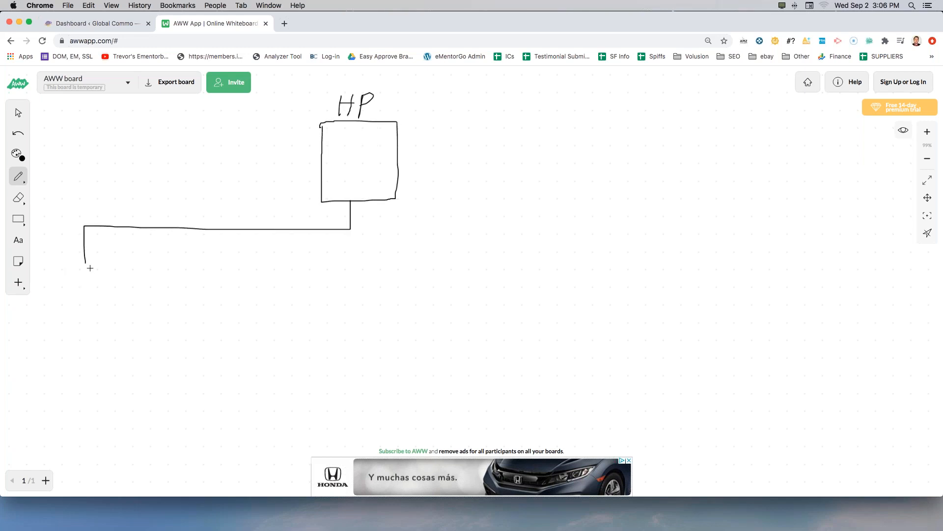
mouse_move(195, 229)
mouse_down()
mouse_move(196, 265)
mouse_move(205, 259)
mouse_up()
drag(301, 230, 300, 253)
mouse_move(351, 228)
mouse_down()
mouse_move(384, 229)
mouse_move(435, 261)
mouse_up()
mouse_move(435, 229)
mouse_down()
mouse_move(613, 220)
mouse_move(614, 256)
mouse_up()
drag(524, 223, 521, 252)
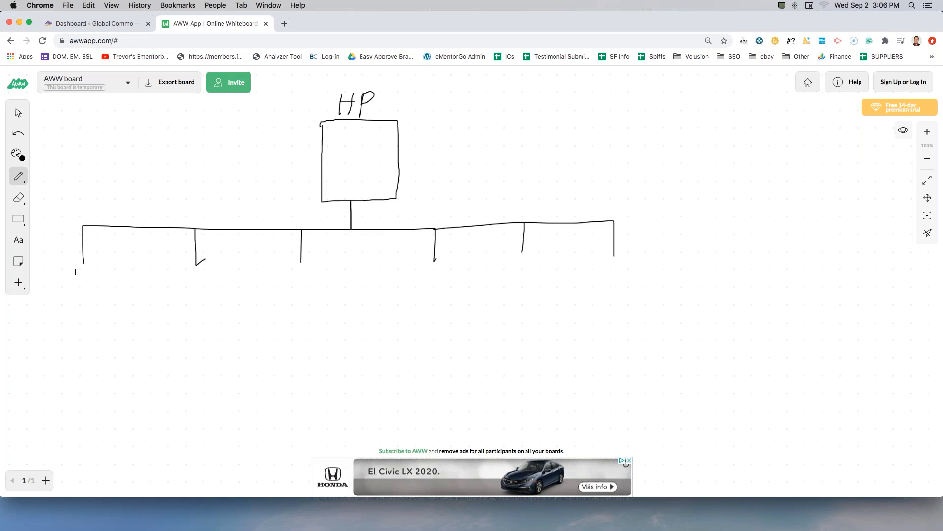
Draw a box at the end of each of the six connectors beneath the HP square.
mouse_move(62, 265)
mouse_down()
mouse_move(115, 265)
mouse_move(118, 320)
mouse_move(63, 320)
mouse_move(61, 269)
mouse_up()
mouse_move(179, 263)
mouse_down()
mouse_move(228, 270)
mouse_move(182, 328)
mouse_move(177, 272)
mouse_up()
mouse_move(274, 263)
mouse_down()
mouse_move(323, 309)
mouse_move(269, 331)
mouse_move(276, 270)
mouse_up()
mouse_move(401, 260)
mouse_down()
mouse_move(455, 322)
mouse_move(391, 323)
mouse_up()
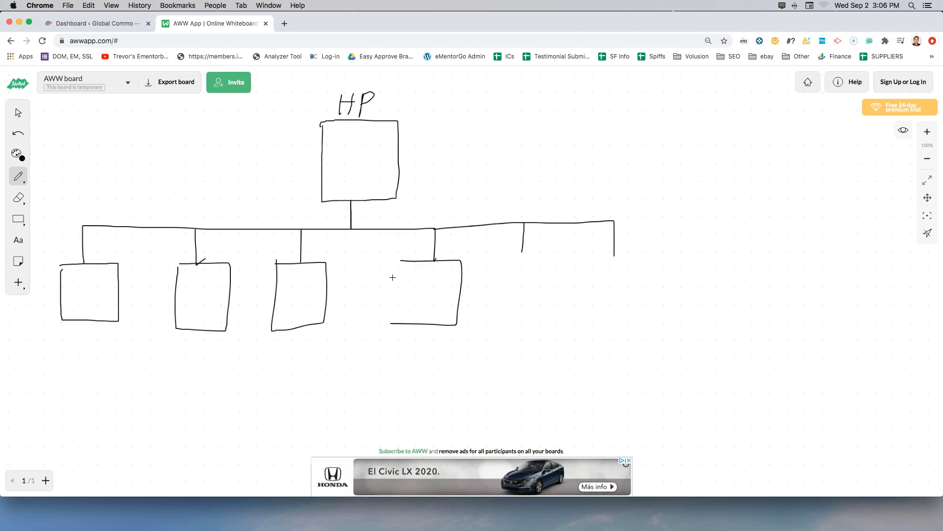
drag(394, 263, 389, 323)
mouse_move(499, 253)
mouse_down()
mouse_move(533, 250)
mouse_move(536, 309)
mouse_move(482, 316)
mouse_move(489, 256)
mouse_up()
mouse_move(594, 253)
mouse_down()
mouse_move(642, 249)
mouse_move(639, 310)
mouse_move(567, 302)
mouse_up()
mouse_move(567, 300)
mouse_down()
mouse_move(572, 258)
mouse_move(564, 309)
mouse_up()
Write the letter C inside each of the six boxes in the second row.
mouse_move(98, 281)
mouse_down()
mouse_move(82, 293)
mouse_move(106, 302)
mouse_up()
drag(208, 281, 210, 299)
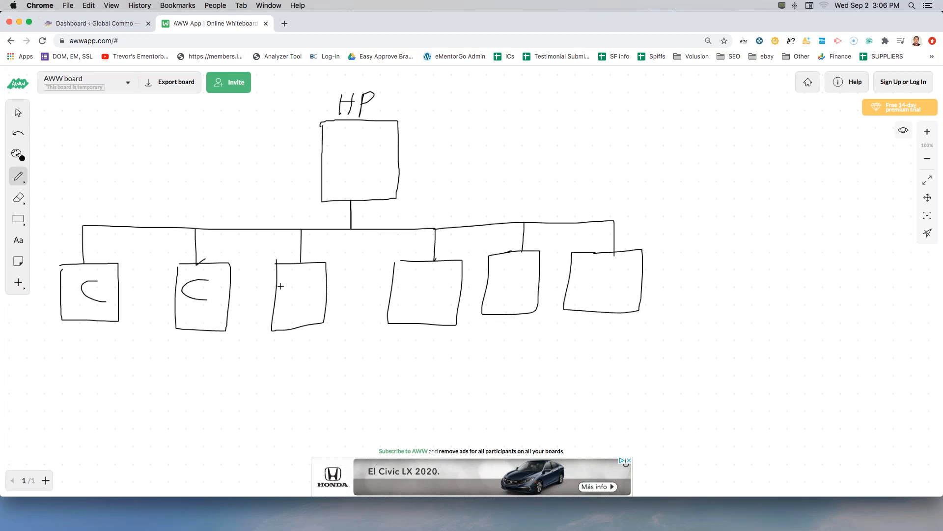
drag(313, 281, 303, 298)
drag(431, 283, 446, 304)
mouse_move(521, 276)
mouse_down()
mouse_move(508, 290)
mouse_move(544, 288)
mouse_up()
drag(612, 271, 613, 285)
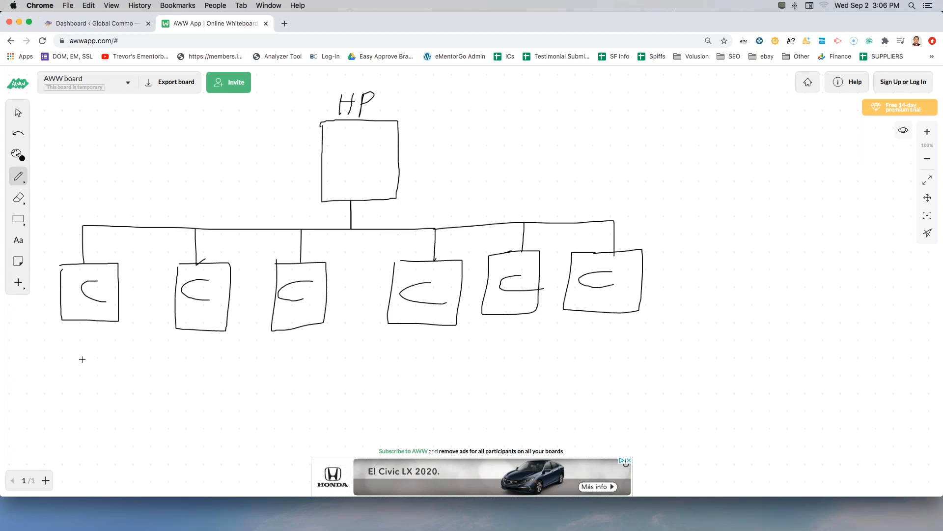
Branch the first C box into six small boxes below it and write P in each one.
mouse_move(80, 320)
mouse_down()
mouse_move(75, 333)
mouse_move(27, 338)
mouse_move(26, 359)
mouse_move(56, 360)
mouse_up()
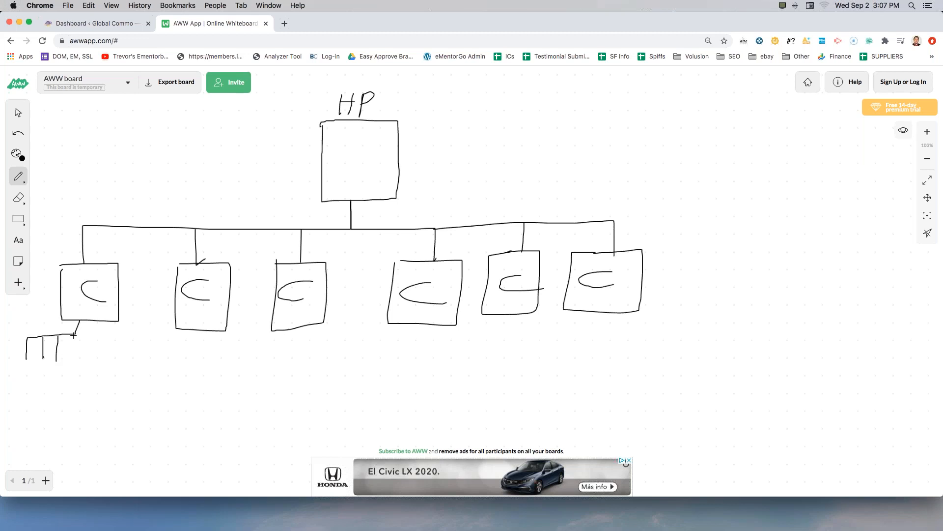
mouse_move(74, 358)
mouse_down()
mouse_move(75, 334)
mouse_move(102, 333)
mouse_move(102, 352)
mouse_move(122, 357)
mouse_up()
mouse_move(17, 358)
mouse_down()
mouse_move(33, 360)
mouse_move(25, 374)
mouse_move(18, 359)
mouse_move(47, 357)
mouse_move(47, 375)
mouse_move(61, 358)
mouse_move(59, 376)
mouse_move(49, 375)
mouse_up()
mouse_move(67, 358)
mouse_down()
mouse_move(79, 357)
mouse_move(81, 375)
mouse_move(68, 376)
mouse_move(107, 366)
mouse_move(92, 357)
mouse_move(124, 375)
mouse_move(113, 375)
mouse_move(114, 364)
mouse_up()
click(70, 366)
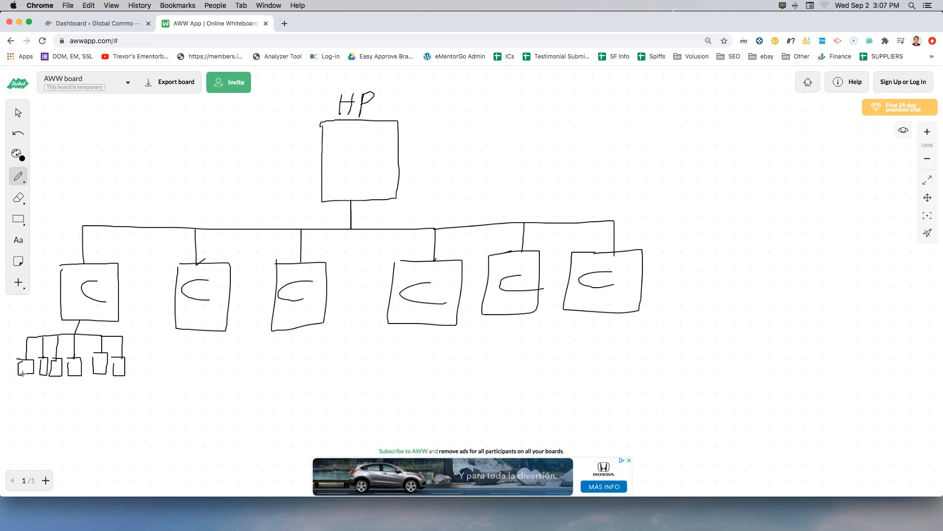
drag(25, 369, 128, 366)
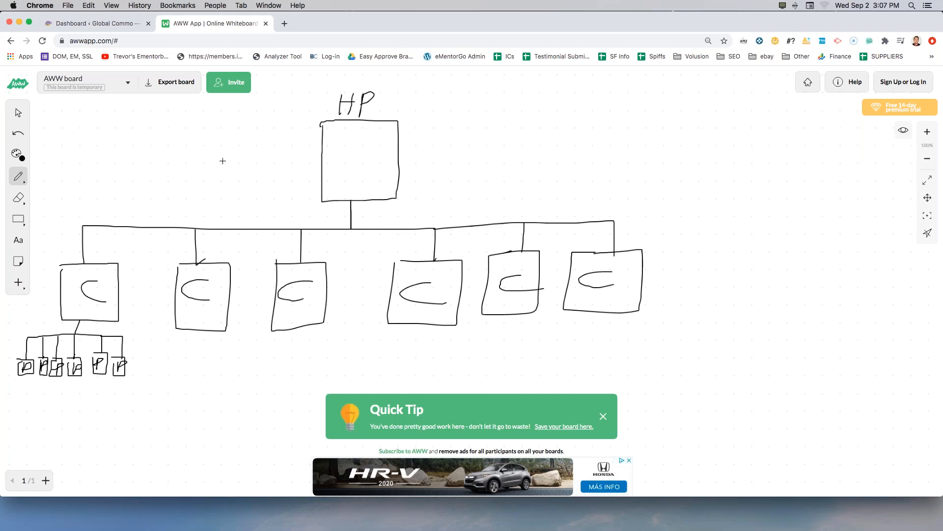
Draw a side branch from the HP square to two boxes and label them AB and CONTACT.
mouse_move(400, 148)
mouse_down()
mouse_move(497, 144)
mouse_move(496, 95)
mouse_move(555, 93)
mouse_move(556, 82)
mouse_move(594, 98)
mouse_move(556, 108)
mouse_up()
mouse_move(615, 96)
mouse_down()
mouse_move(622, 81)
mouse_move(630, 96)
mouse_move(628, 86)
mouse_move(643, 87)
mouse_move(639, 93)
mouse_up()
mouse_move(498, 135)
mouse_down()
mouse_move(549, 132)
mouse_move(596, 149)
mouse_move(608, 120)
mouse_move(558, 124)
mouse_up()
mouse_move(649, 123)
mouse_down()
mouse_move(643, 141)
mouse_move(662, 139)
mouse_up()
mouse_move(667, 140)
mouse_down()
mouse_move(708, 126)
mouse_move(700, 140)
mouse_move(710, 132)
mouse_move(713, 140)
mouse_up()
mouse_move(713, 140)
mouse_down()
mouse_move(718, 129)
mouse_move(726, 140)
mouse_up()
drag(723, 127, 742, 126)
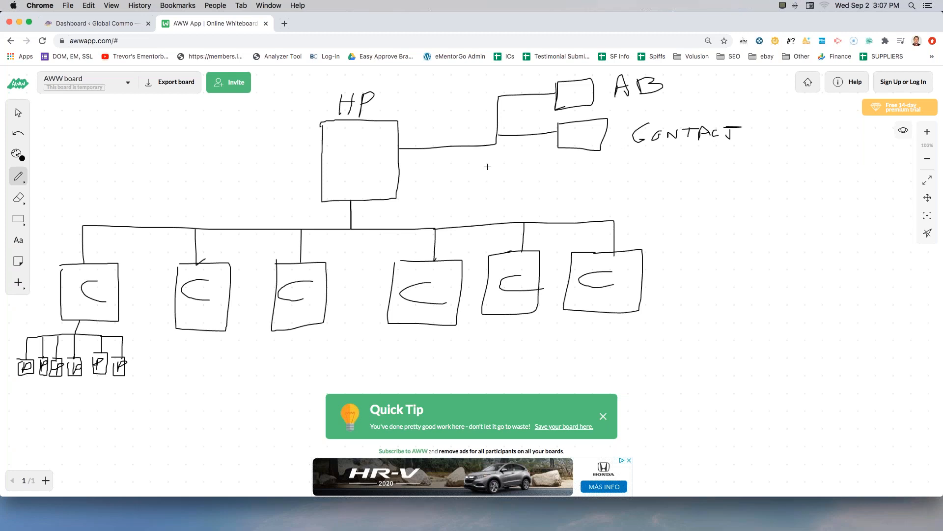
Add a third box to the HP square's side branch and label it Returns.
drag(494, 149, 564, 179)
mouse_move(560, 166)
mouse_down()
mouse_move(562, 189)
mouse_move(611, 175)
mouse_move(567, 168)
mouse_up()
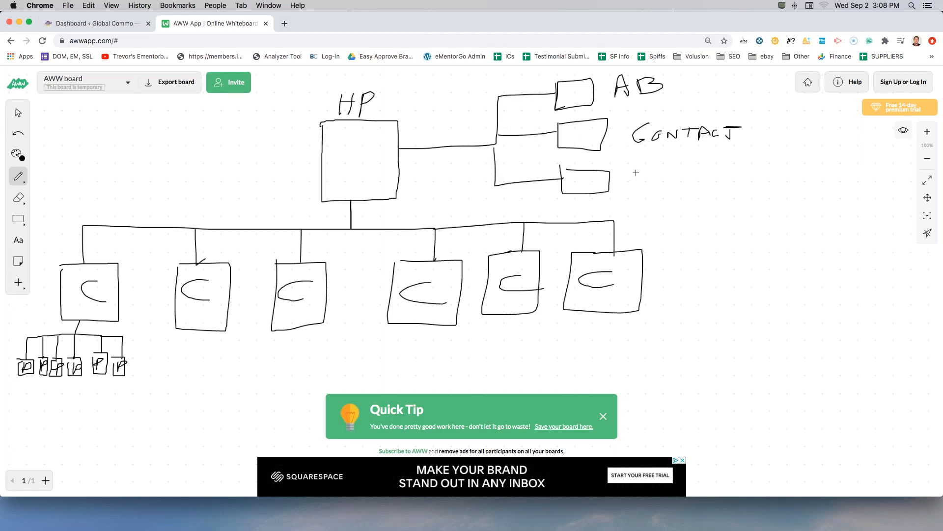
drag(641, 171, 644, 192)
mouse_move(656, 182)
mouse_down()
mouse_move(692, 167)
mouse_move(692, 190)
mouse_move(749, 170)
mouse_move(748, 187)
mouse_up()
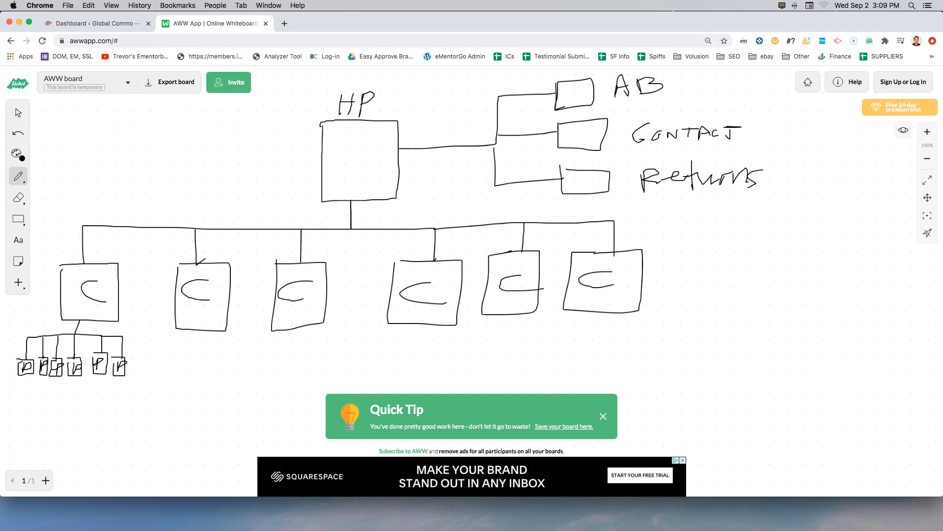
Search Google for "walkie talkie" in a new tab and look through the results down to the organic listings.
click(284, 23)
text(google.com)
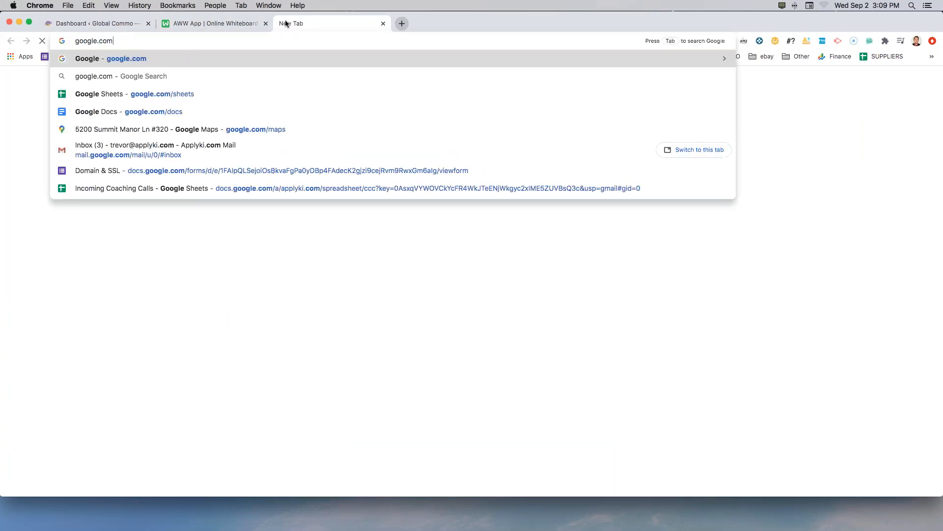
key(Return)
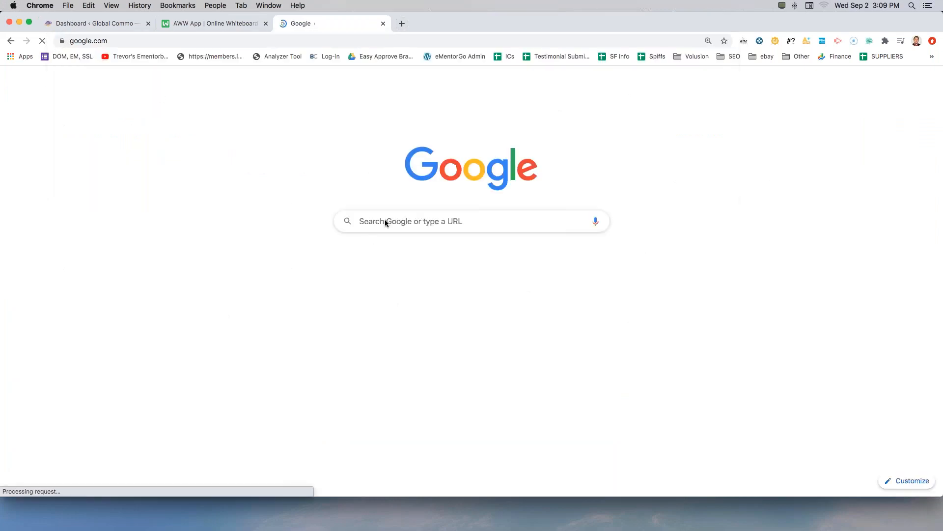
text(wa)
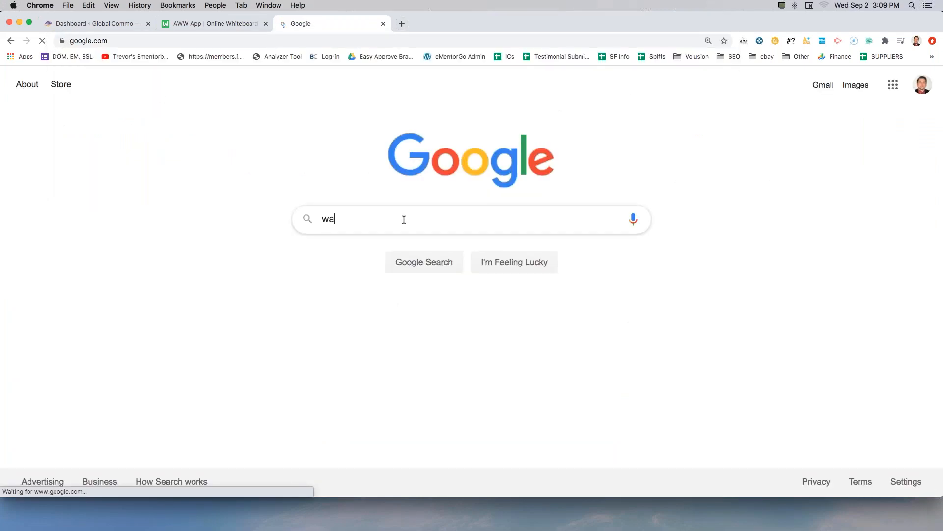
text(lkie talkie)
key(Return)
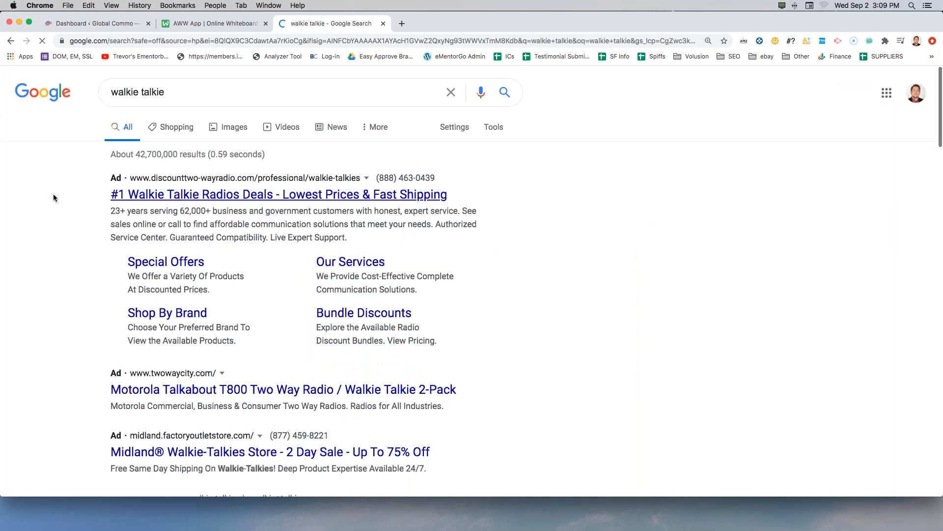
scroll(234, 225, down, 7)
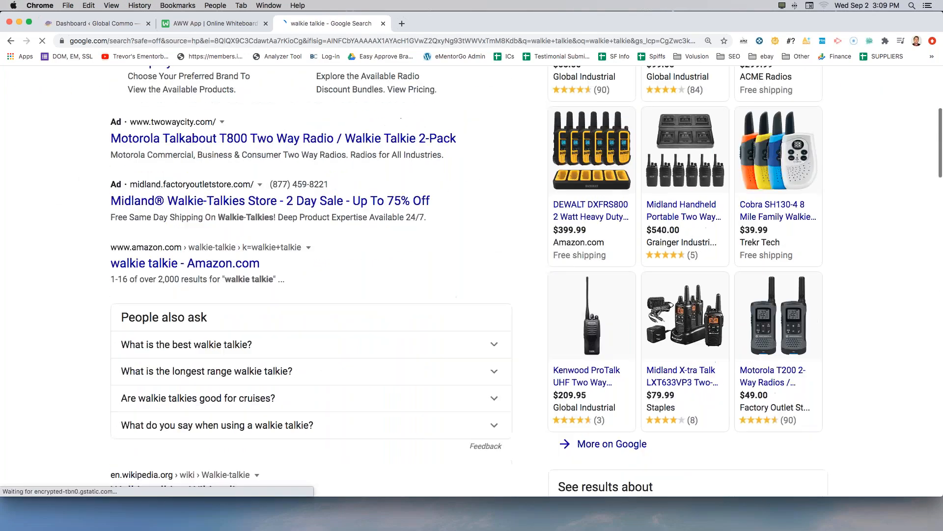
scroll(235, 225, down, 12)
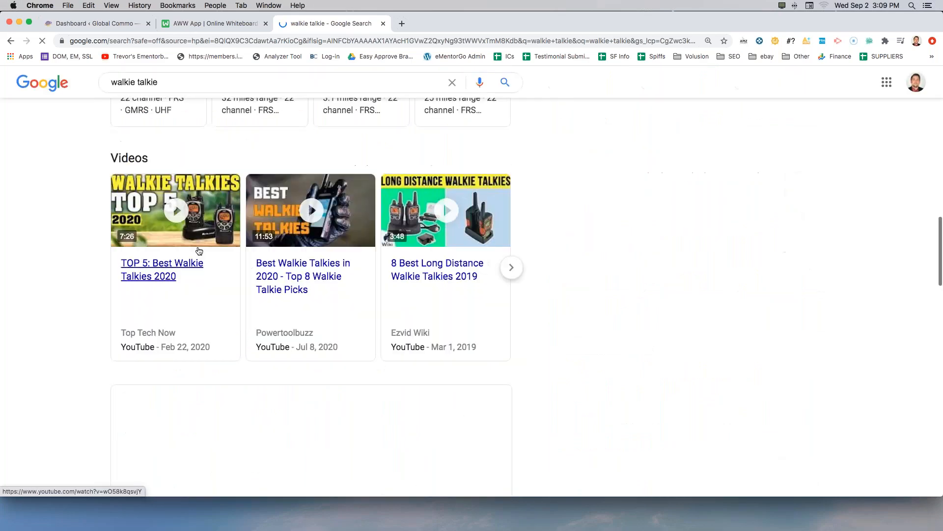
scroll(186, 253, down, 14)
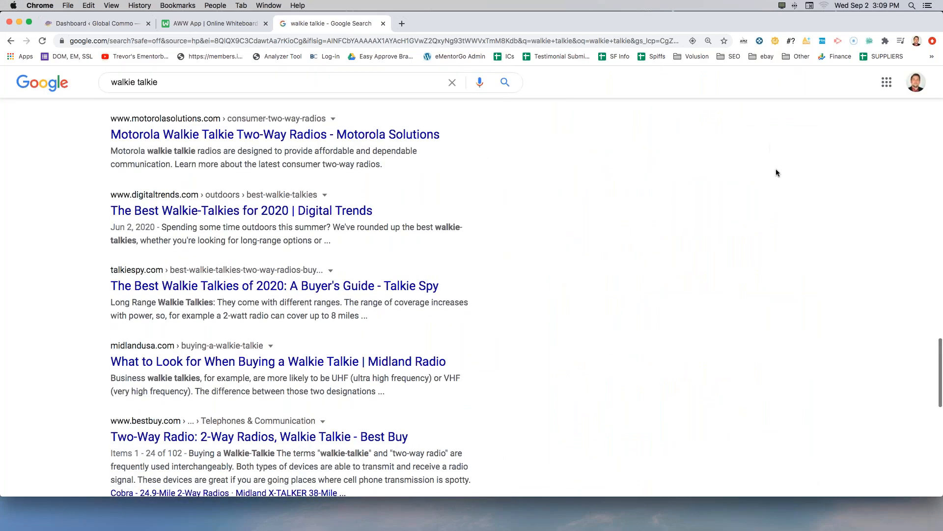
Circle the Motorola and Digital Trends results, box the talkiespy, midlandusa and bestbuy domains, underline the Talkie Spy title, and clear the annotations.
key(ctrl+shift+a)
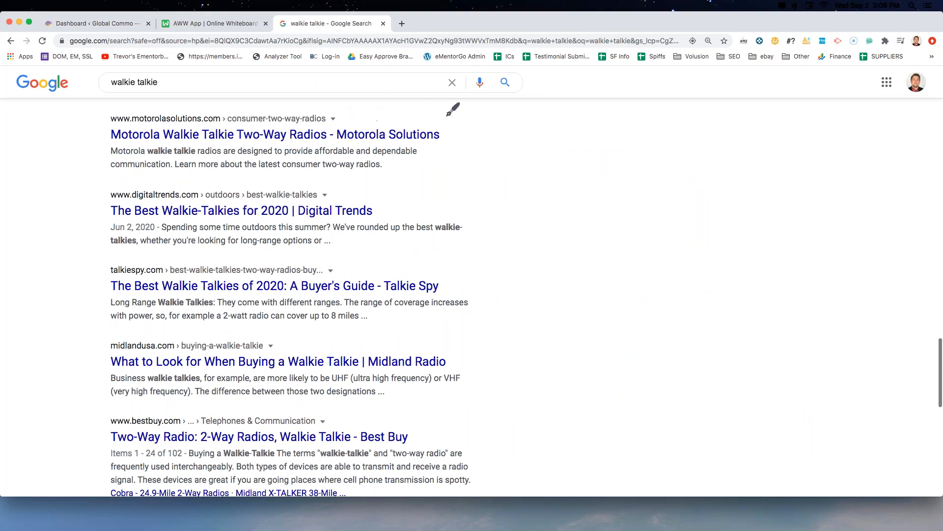
mouse_move(450, 116)
mouse_down()
mouse_move(105, 112)
mouse_move(220, 177)
mouse_move(426, 143)
mouse_move(362, 171)
mouse_move(85, 219)
mouse_move(440, 206)
mouse_move(351, 185)
mouse_up()
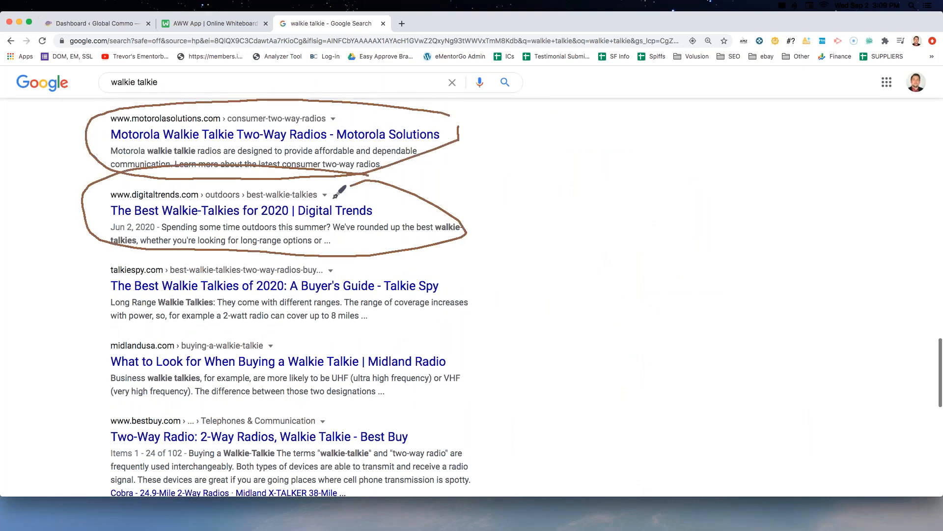
mouse_move(110, 277)
mouse_down()
mouse_move(164, 276)
mouse_move(114, 260)
mouse_move(108, 272)
mouse_up()
mouse_move(108, 340)
mouse_down()
mouse_move(110, 352)
mouse_move(170, 354)
mouse_move(180, 339)
mouse_move(113, 352)
mouse_up()
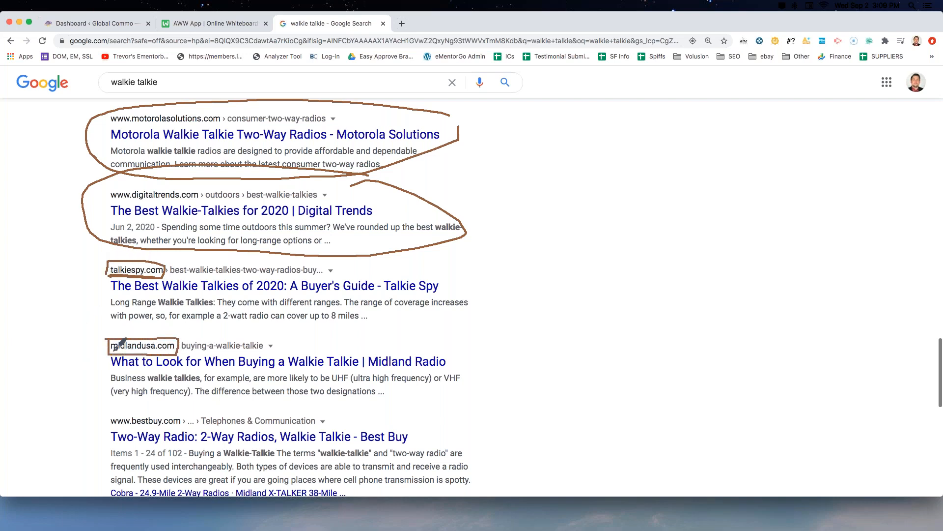
mouse_move(105, 417)
mouse_down()
mouse_move(189, 427)
mouse_move(105, 415)
mouse_up()
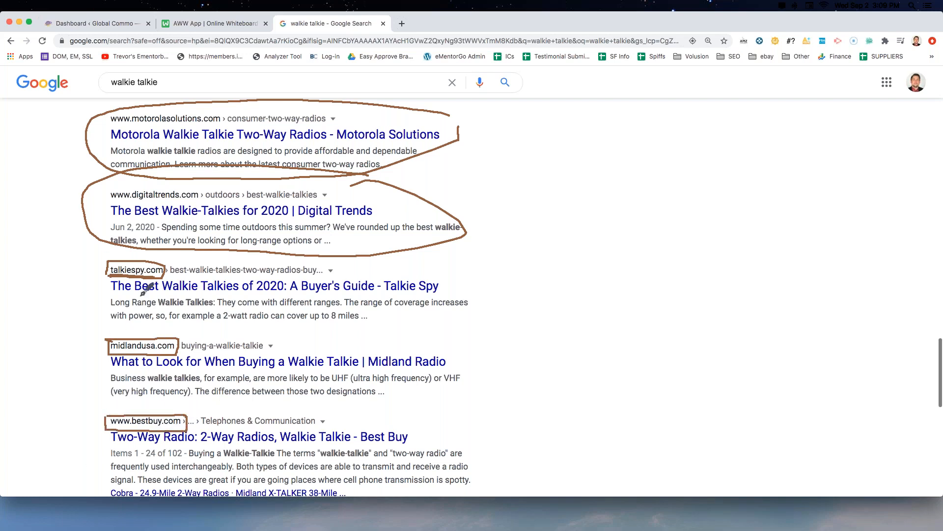
drag(113, 297, 447, 290)
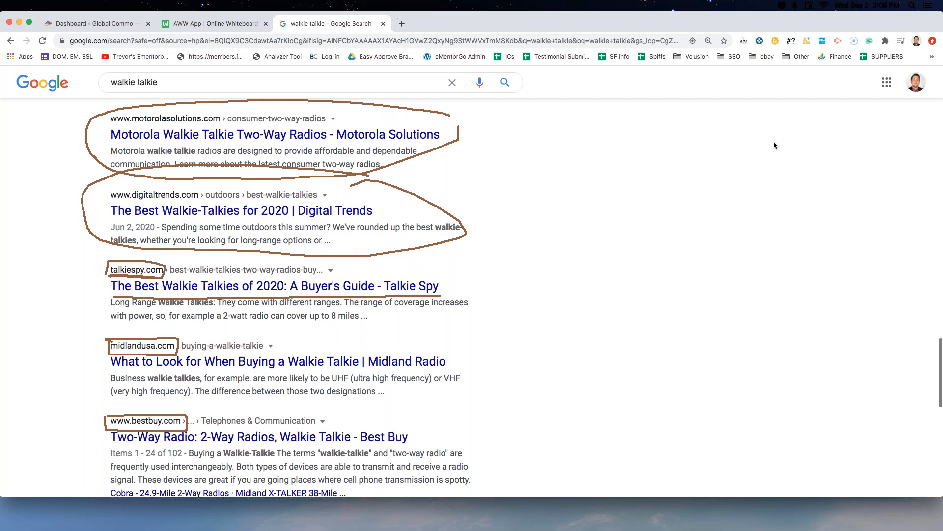
click(739, 202)
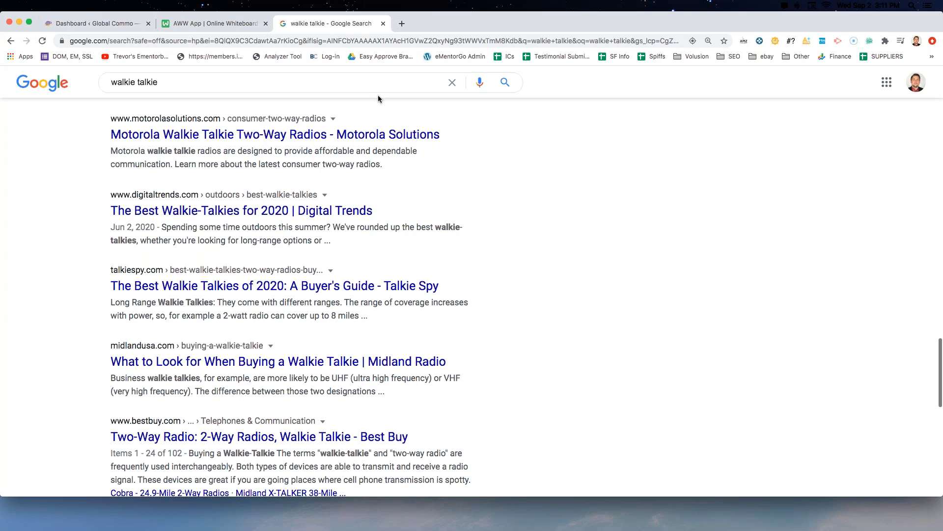
Return to the AWW whiteboard and dismiss the Quick Tip banner.
click(187, 24)
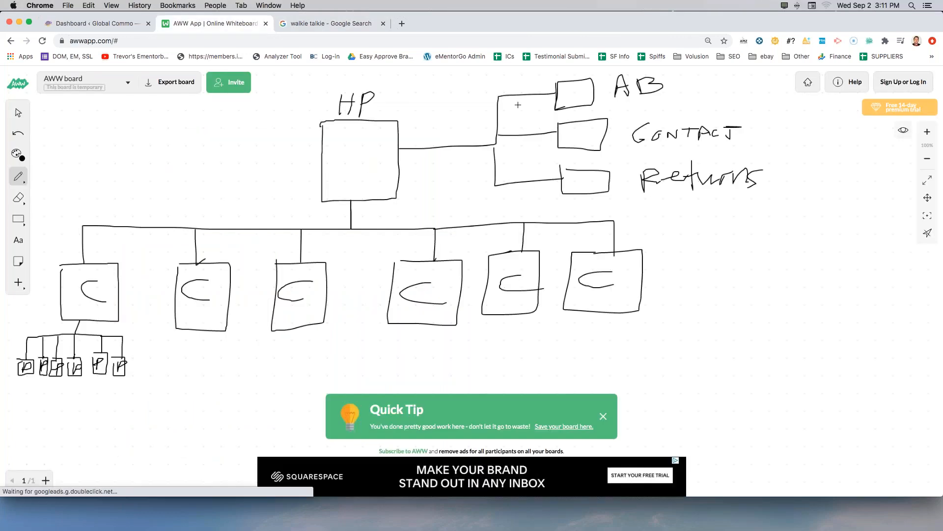
click(603, 416)
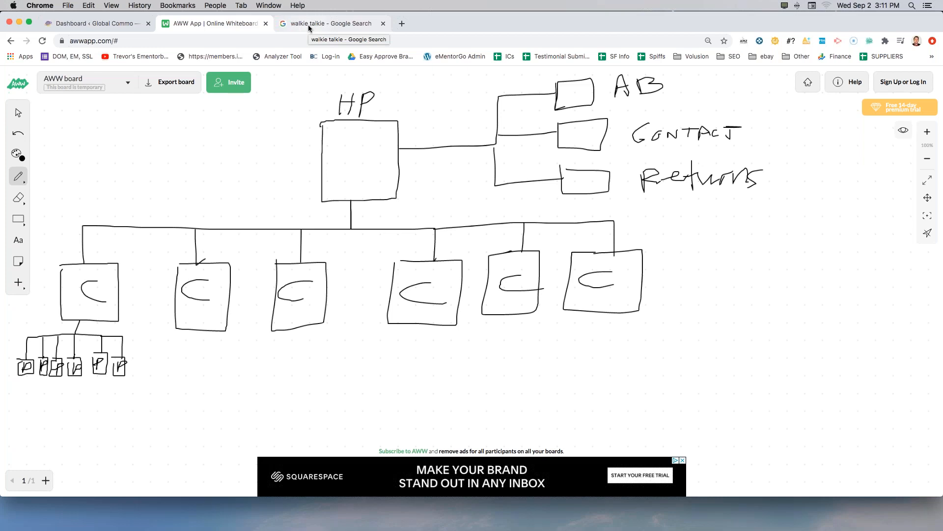
Open Google Sheets at google.com/sheets in a new tab.
click(402, 23)
text(google.com)
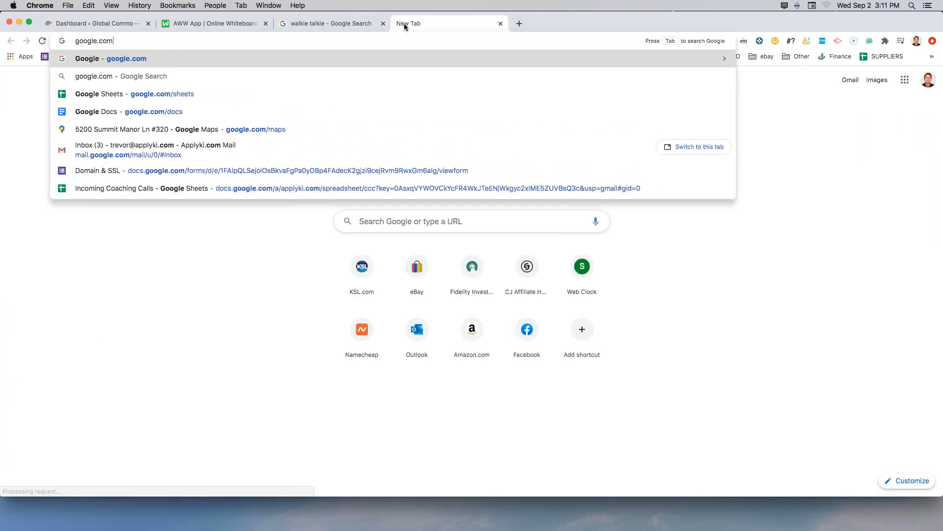
text(/sheets)
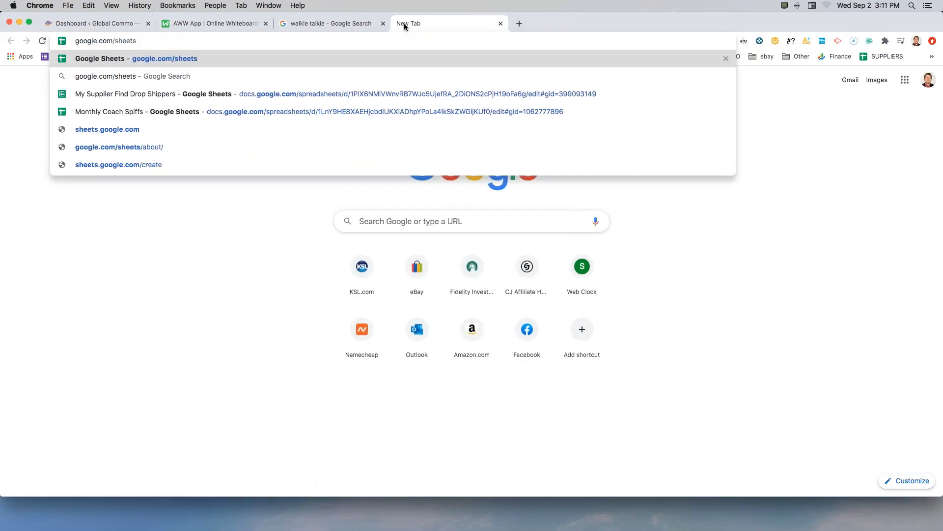
key(Return)
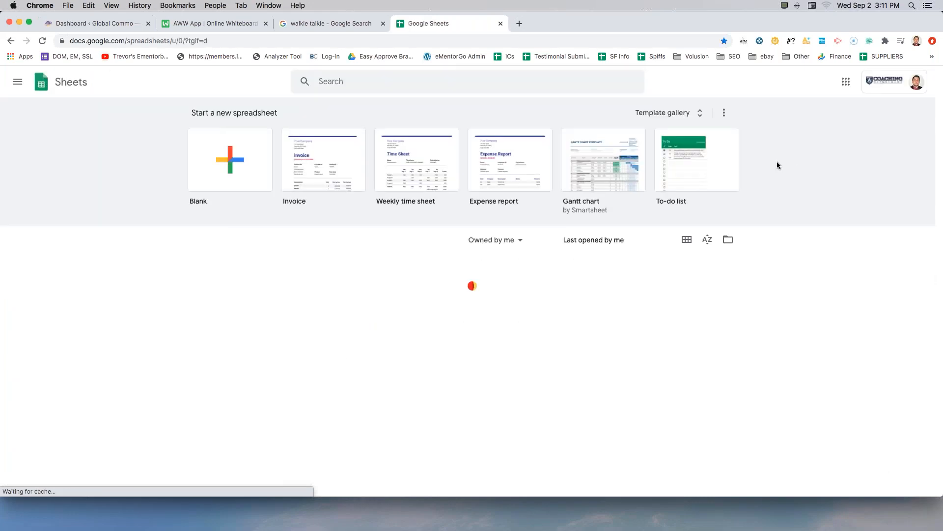
Circle and underline the Blank option for a new spreadsheet, and create a blank spreadsheet.
drag(275, 99, 201, 87)
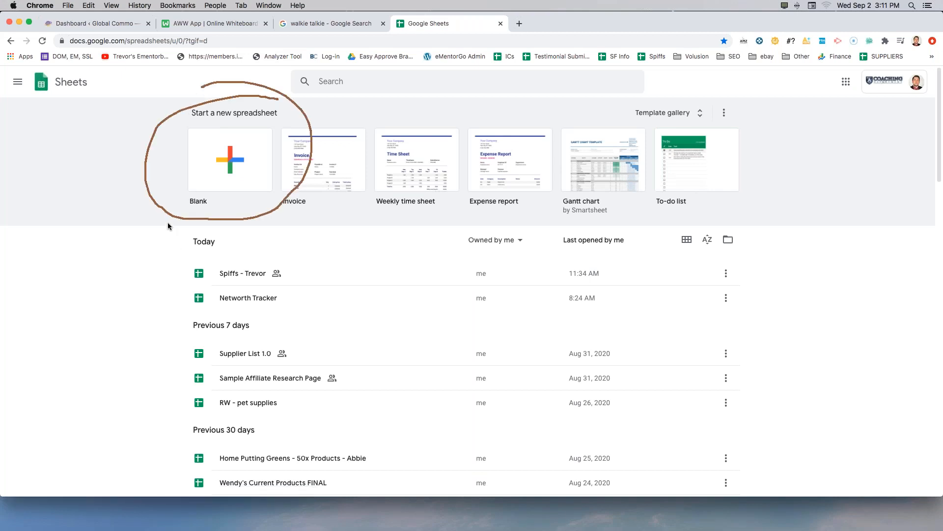
drag(182, 209, 245, 211)
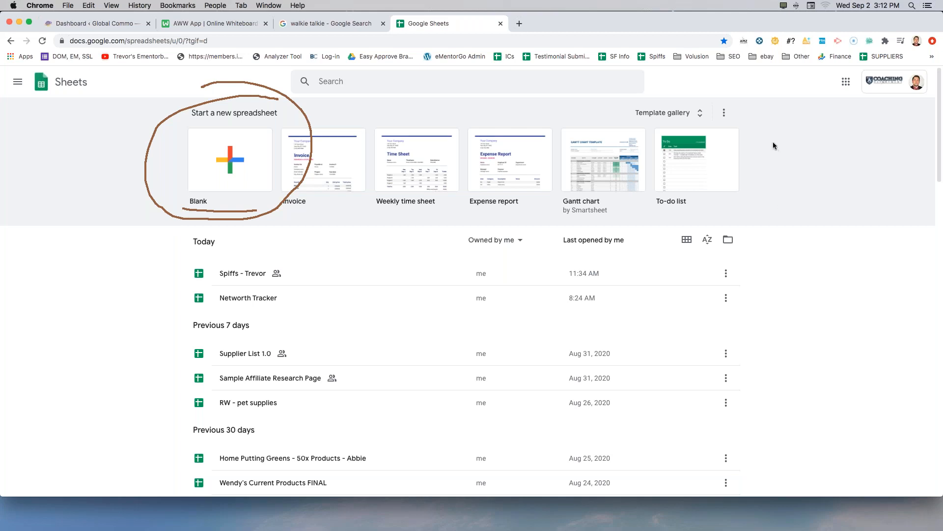
click(228, 167)
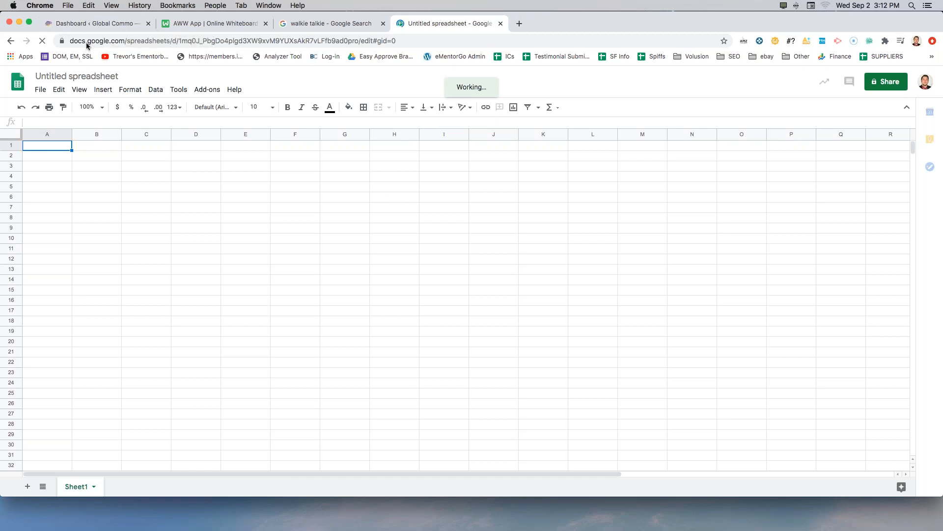
Rename the spreadsheet as "Keyword Research Report For Global Commo".
click(92, 75)
triple_click(91, 75)
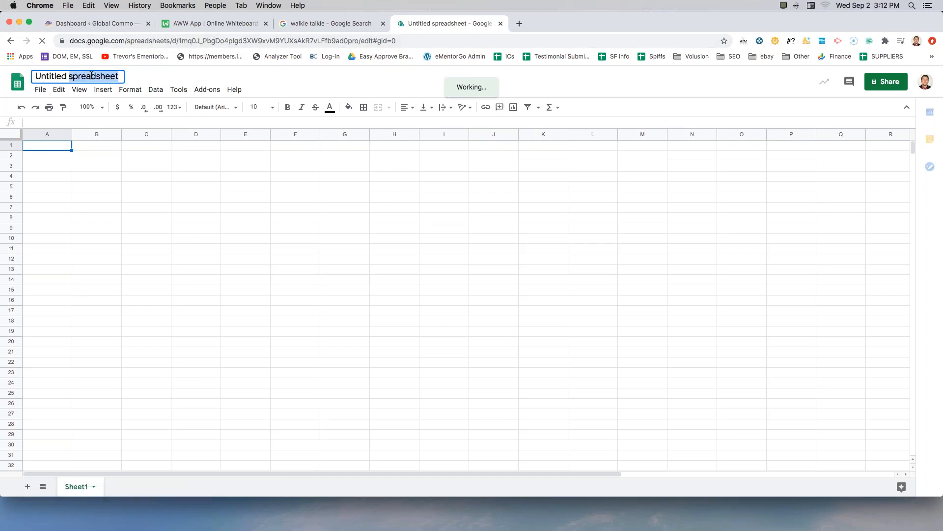
text(Ke)
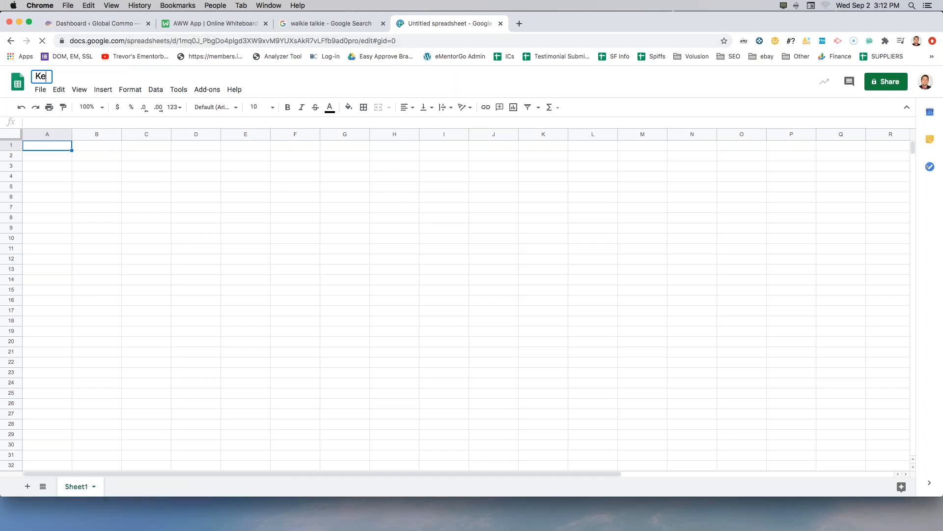
text(yword Research Report)
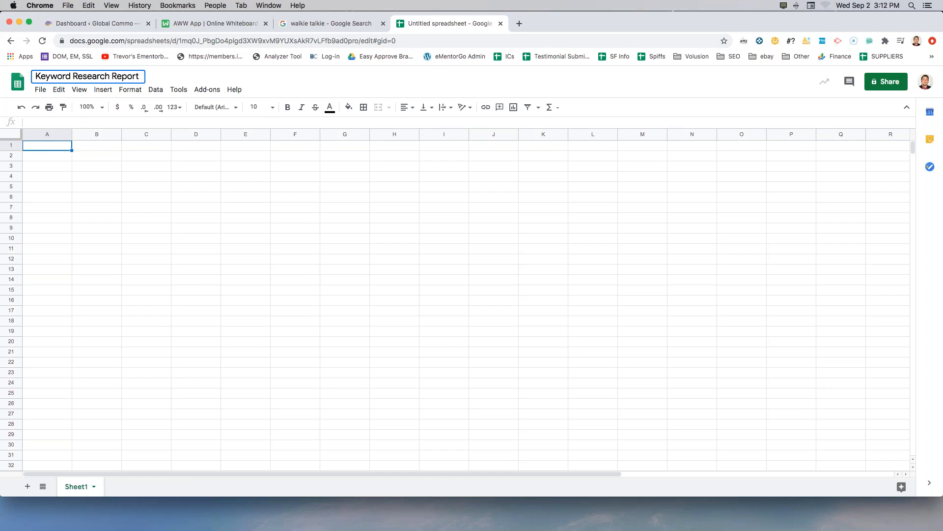
text( For Global Co)
key(BackSpace)
key(BackSpace)
key(BackSpace)
text(al Com)
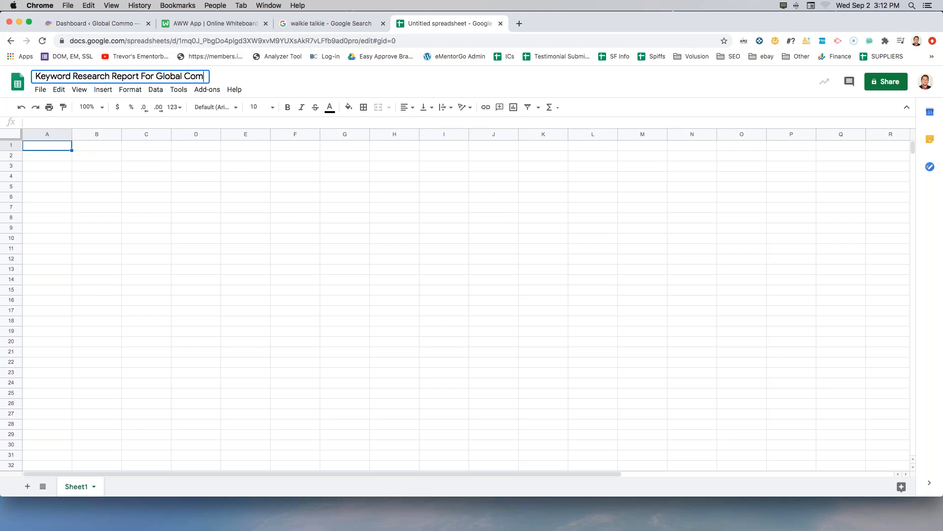
text(mo)
click(134, 231)
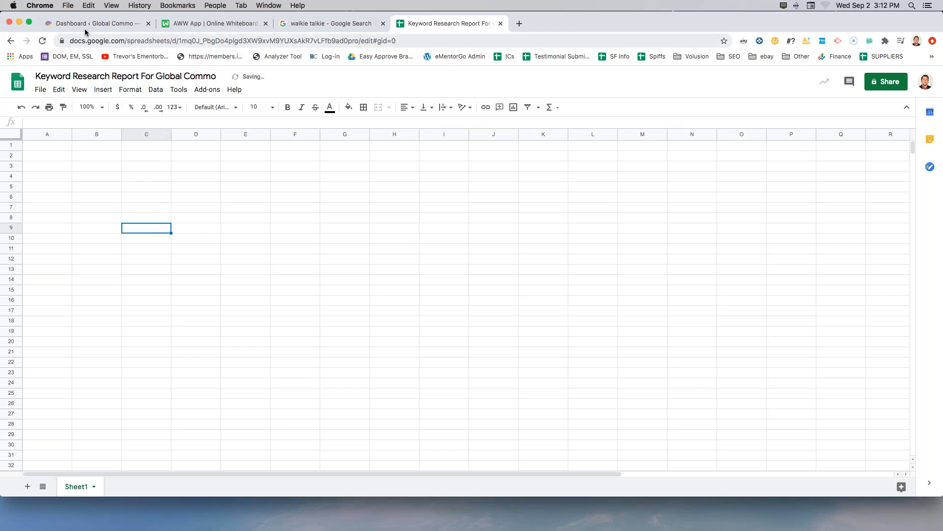
Visit the Global Commo site from its WordPress dashboard and look over the category links in the homepage header.
click(88, 22)
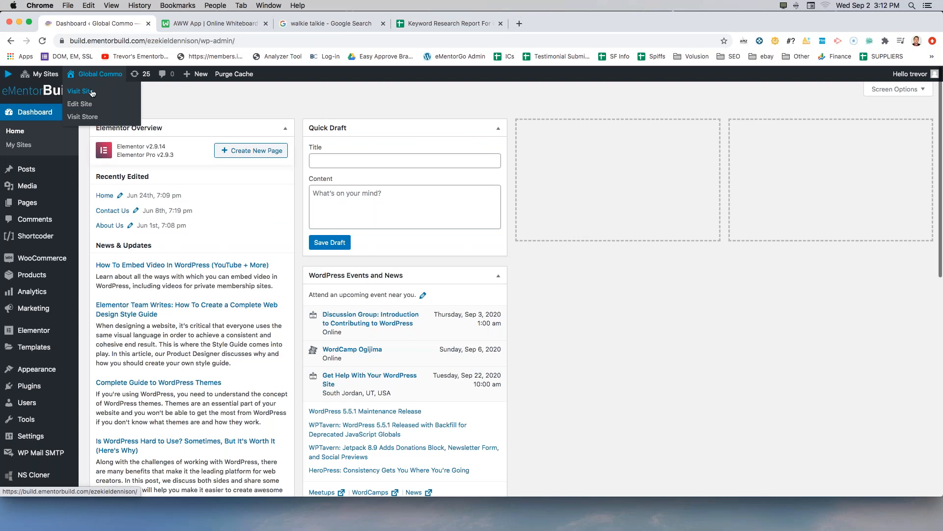
click(92, 93)
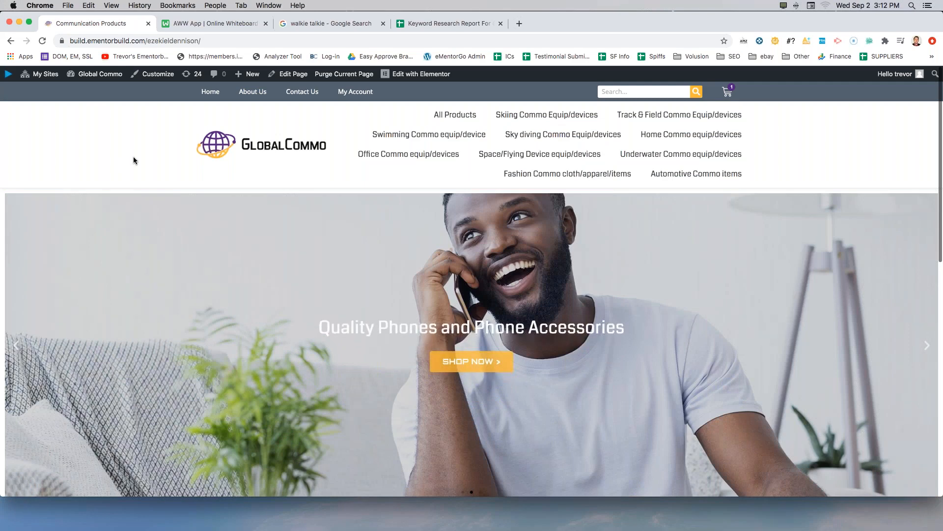
scroll(166, 245, down, 1)
scroll(166, 246, down, 1)
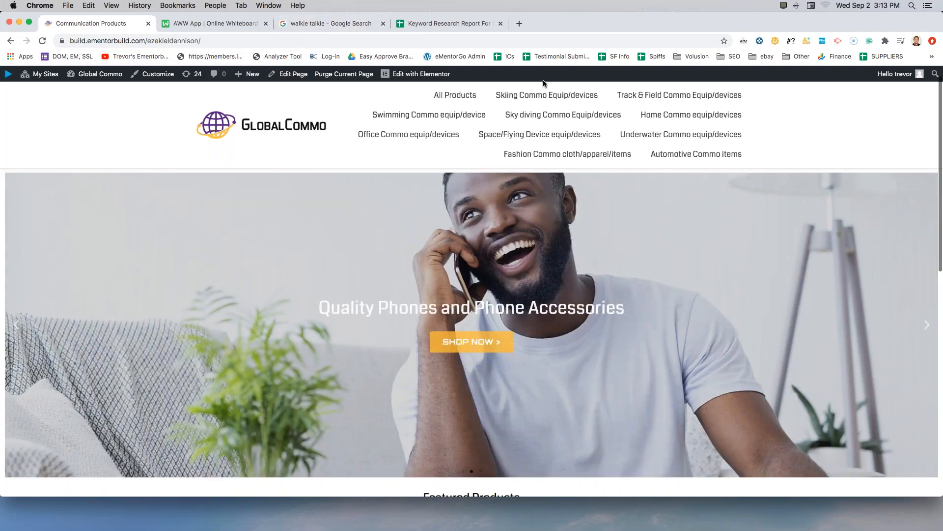
Go back to the WordPress dashboard, list all the store's products, circle the All count and clear the annotations.
click(92, 92)
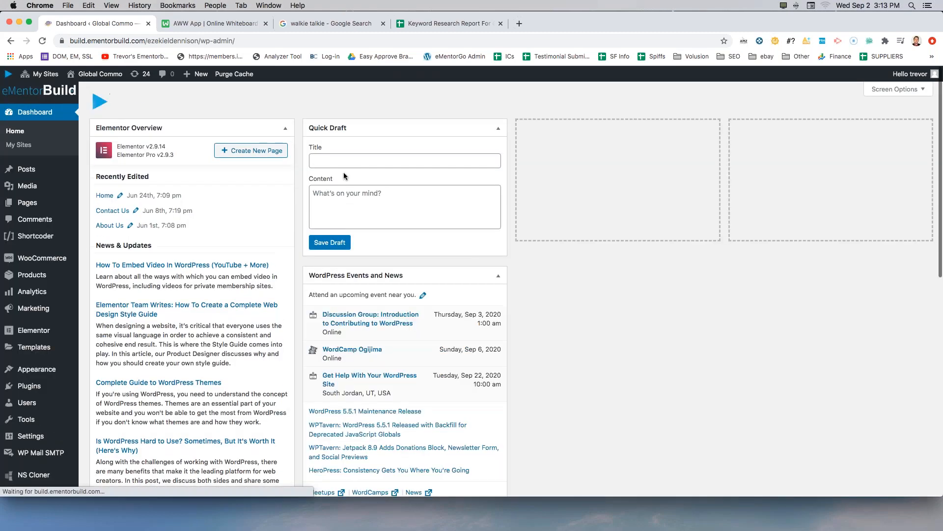
mouse_move(25, 275)
click(100, 277)
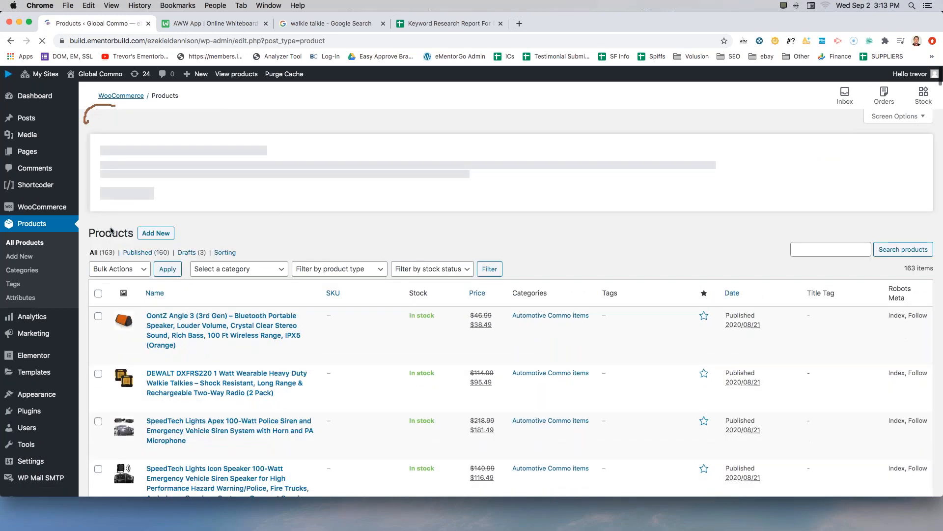
mouse_move(81, 258)
mouse_down()
mouse_move(112, 265)
mouse_move(116, 234)
mouse_up()
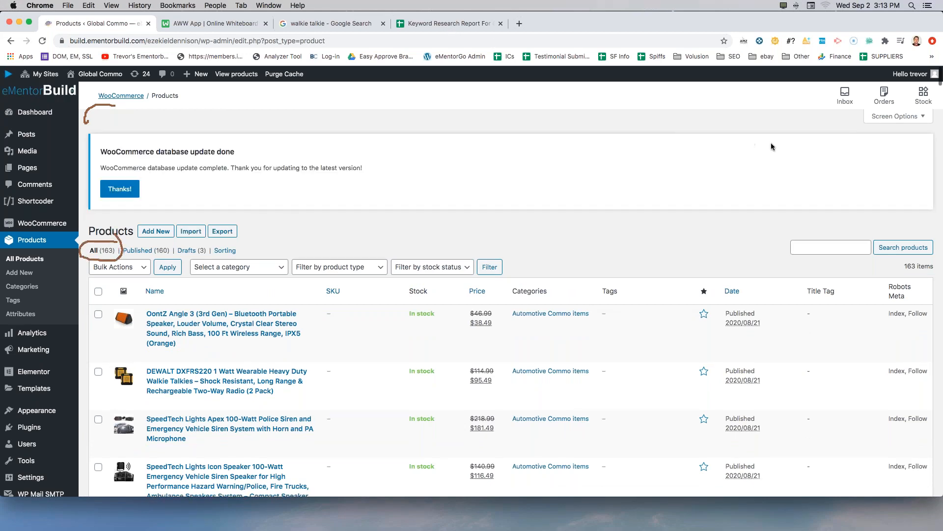
key(Escape)
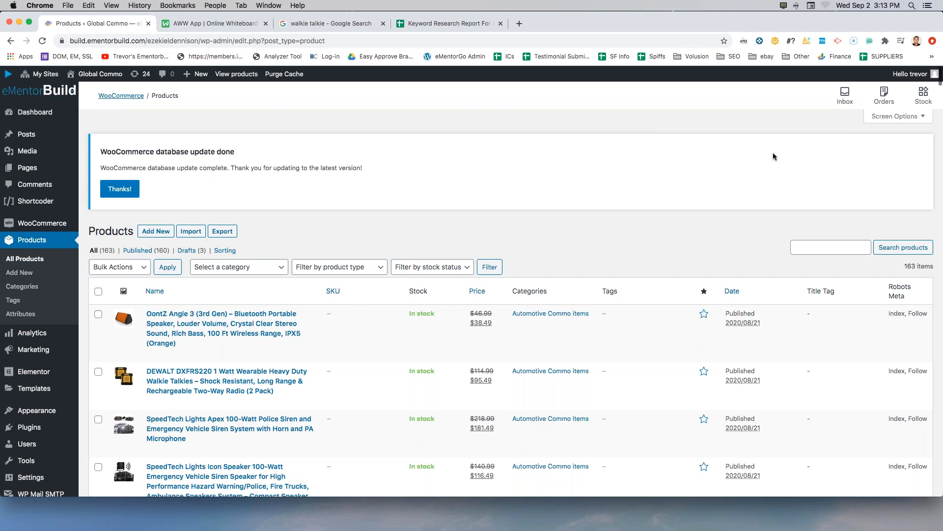
Return to the keyword research spreadsheet and widen column A slightly.
click(444, 23)
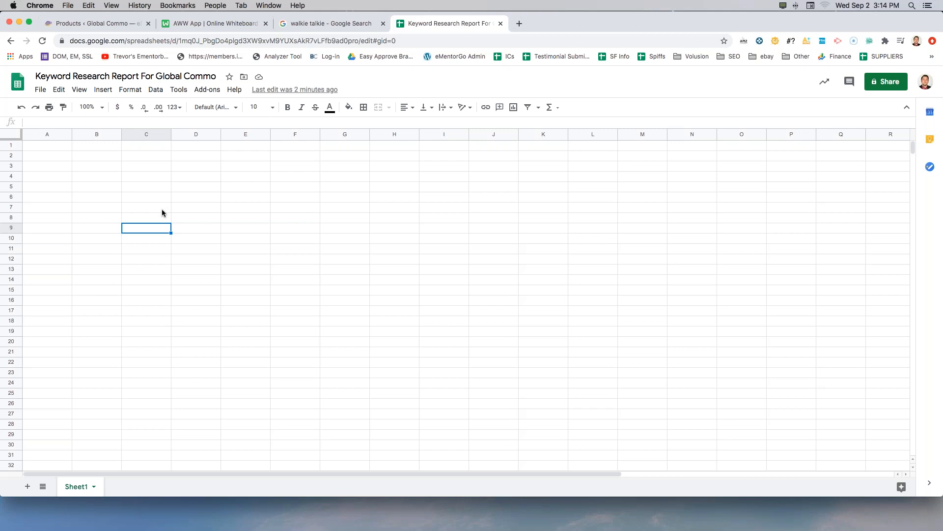
click(171, 197)
click(61, 167)
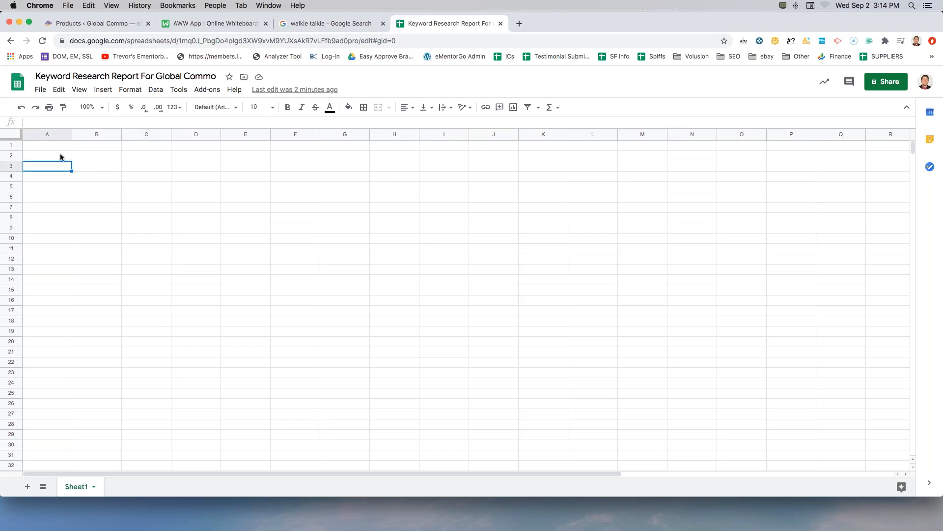
click(68, 147)
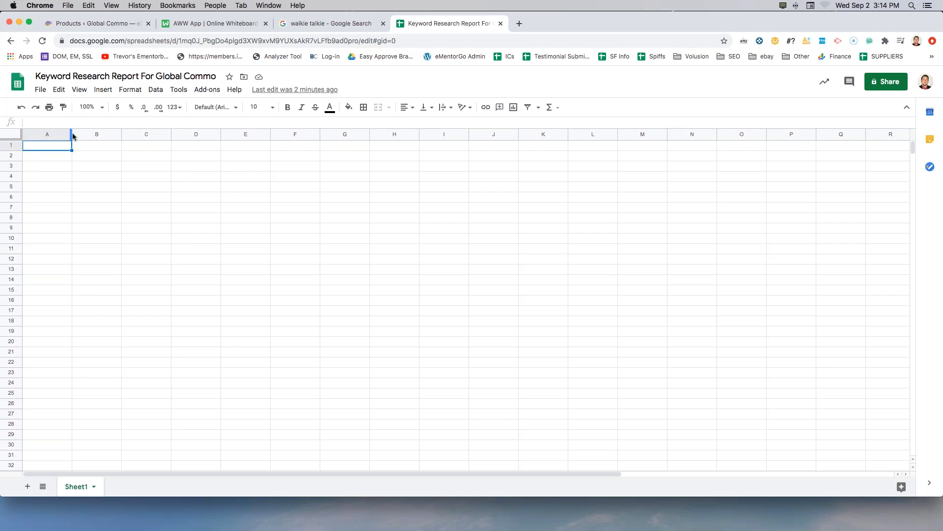
drag(71, 134, 92, 134)
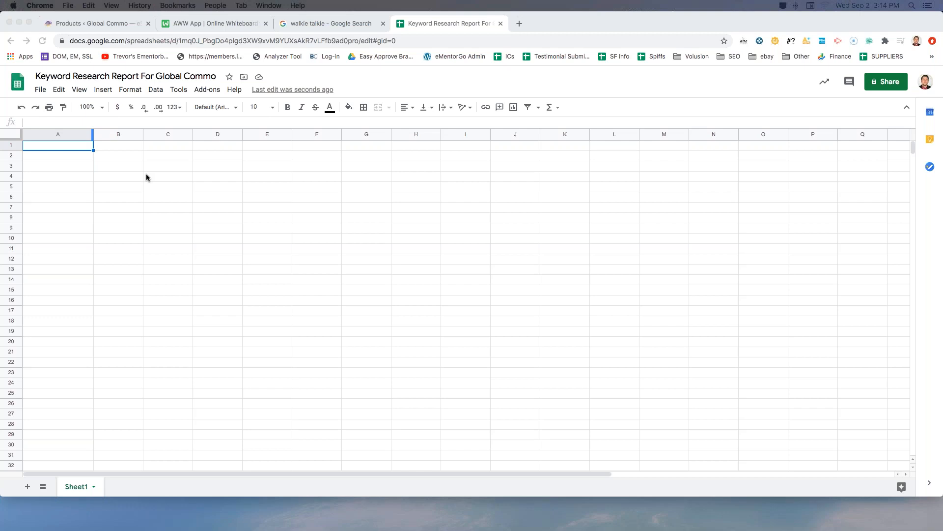
Enter the column header "Page" in cell A1.
click(74, 188)
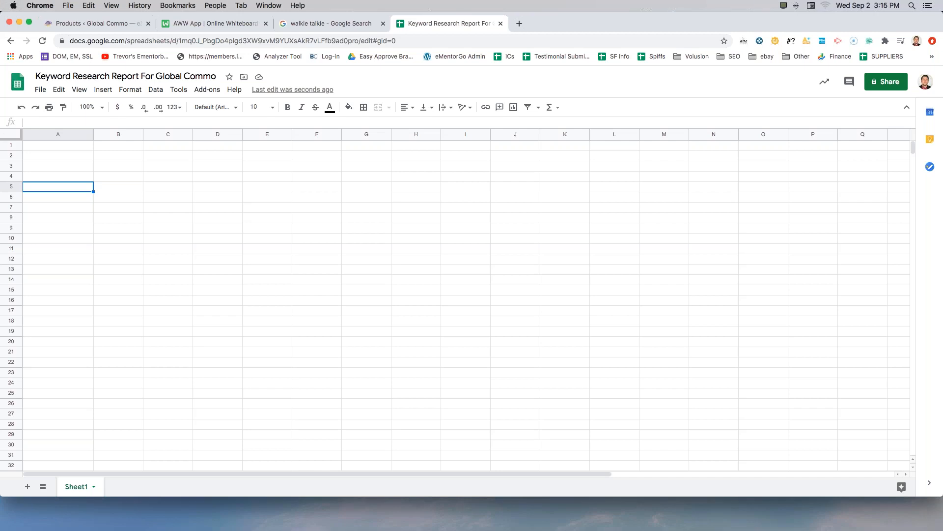
click(55, 148)
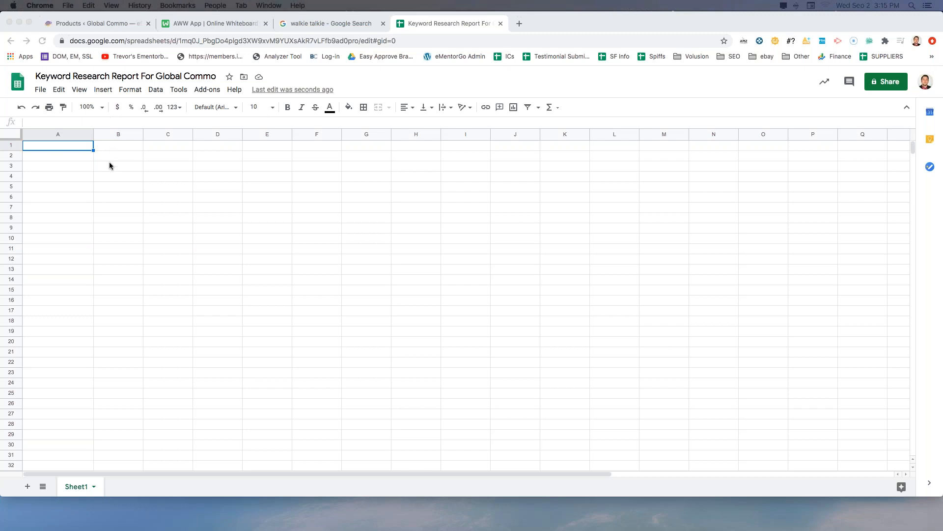
click(40, 154)
click(41, 154)
click(45, 145)
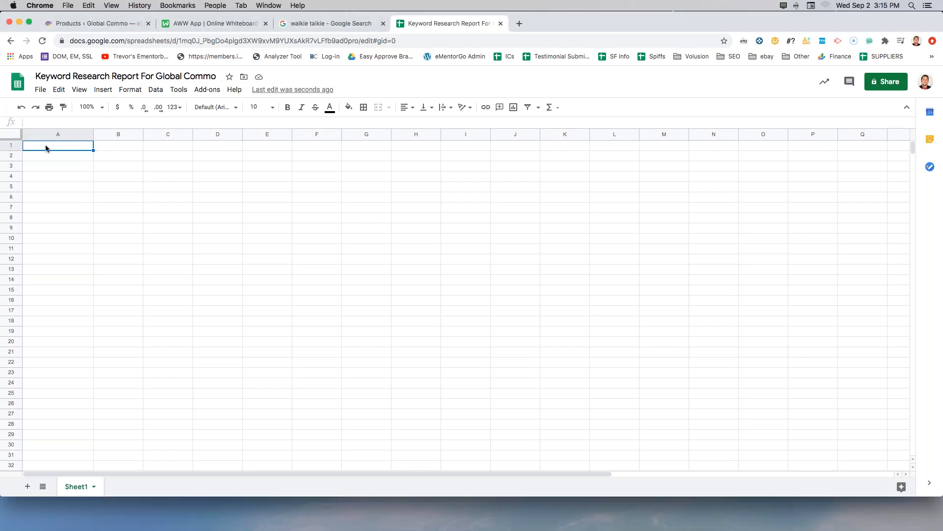
text(Page)
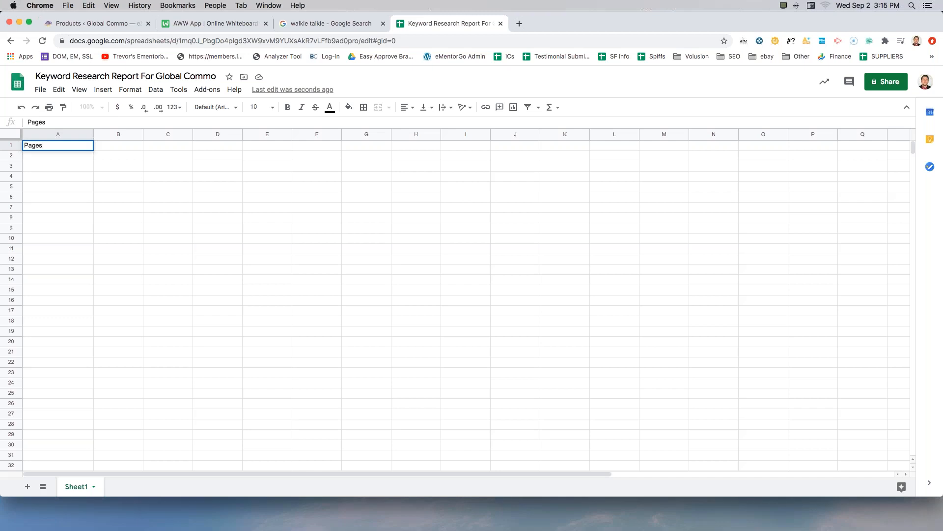
key(Tab)
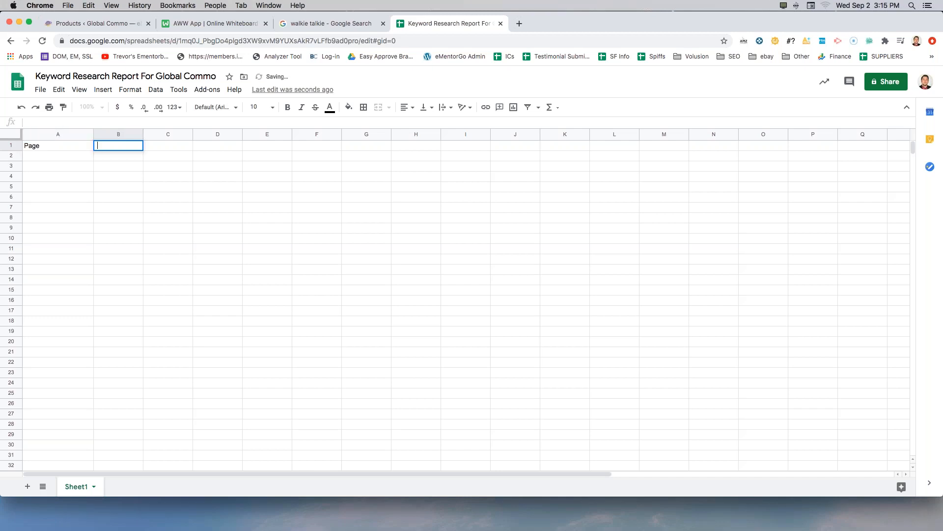
key(Down)
key(Down)
key(Down)
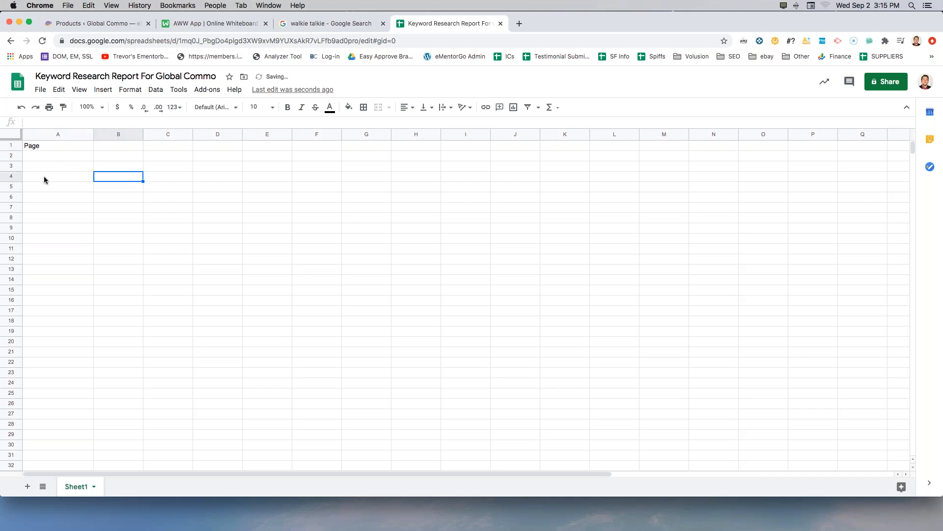
Add the headers "Target Phrase" in B1 and "Difficulty %" in C1.
click(117, 146)
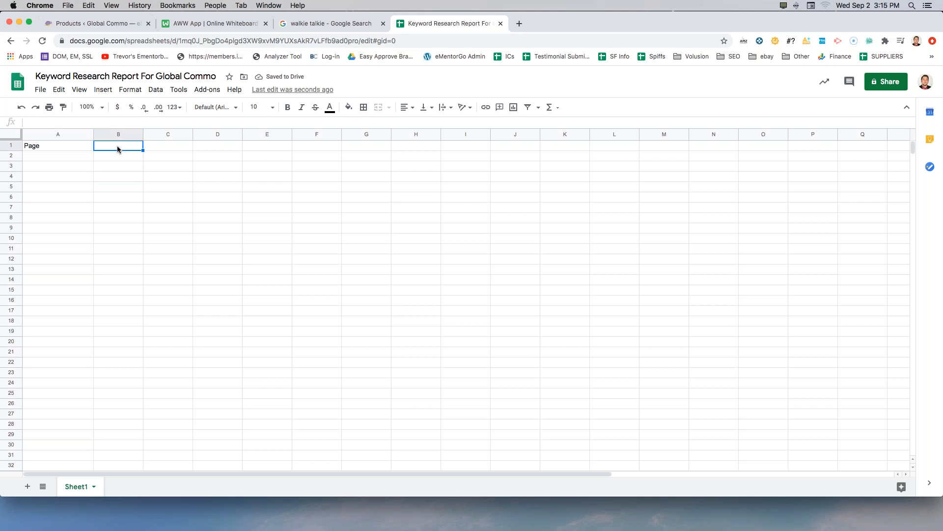
text(Target PH)
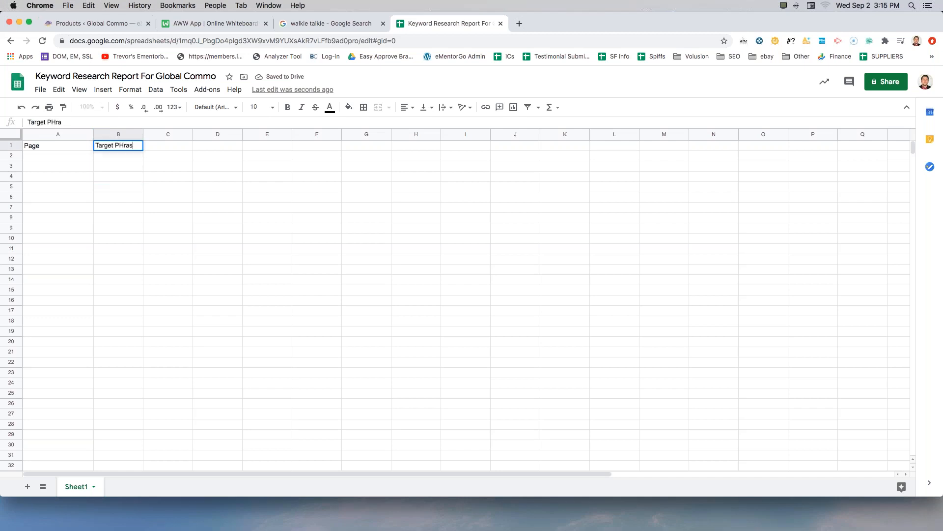
key(BackSpace)
text(hrase)
key(Tab)
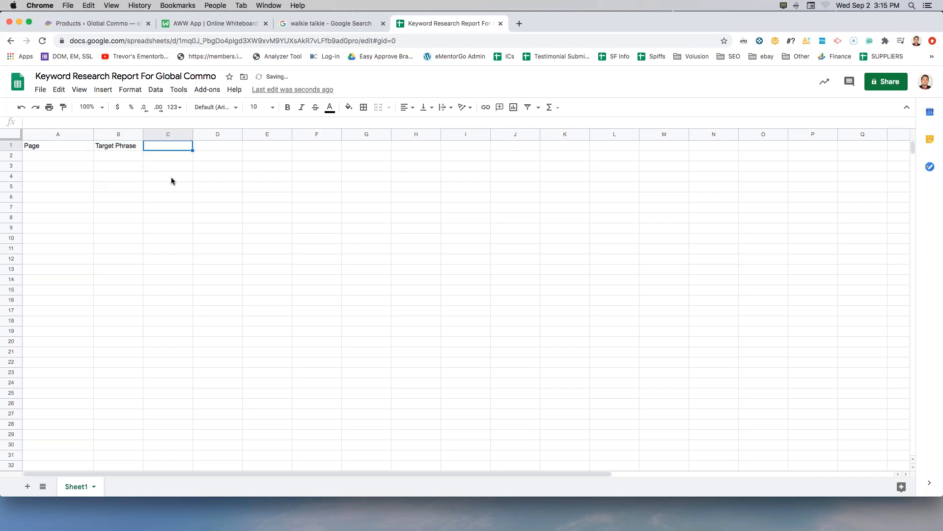
text(Difficulty)
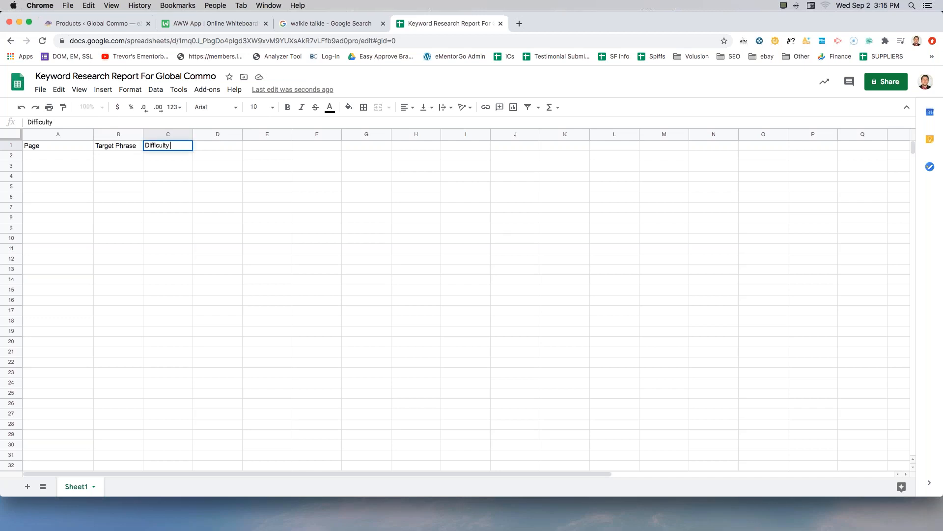
text( %)
key(Tab)
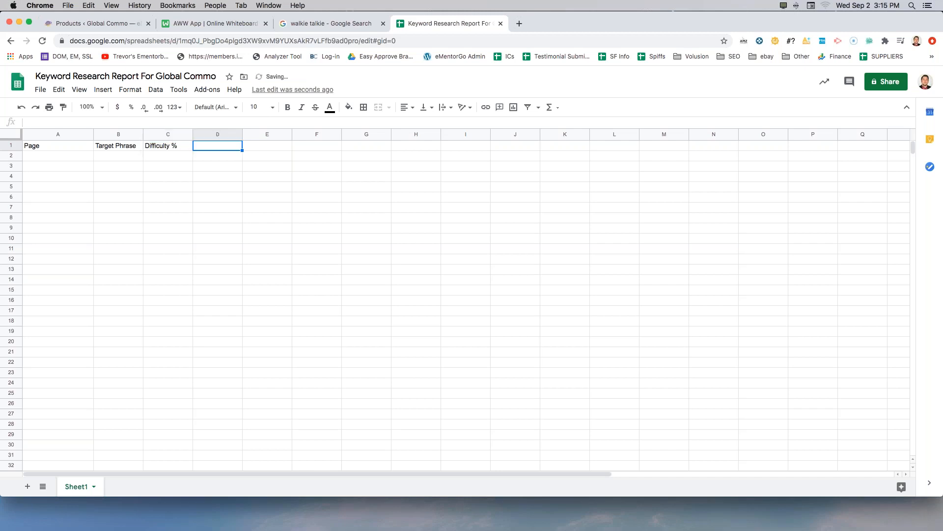
key(Left)
key(Right)
key(Right)
key(Left)
key(Left)
key(Left)
key(Left)
key(Right)
key(Right)
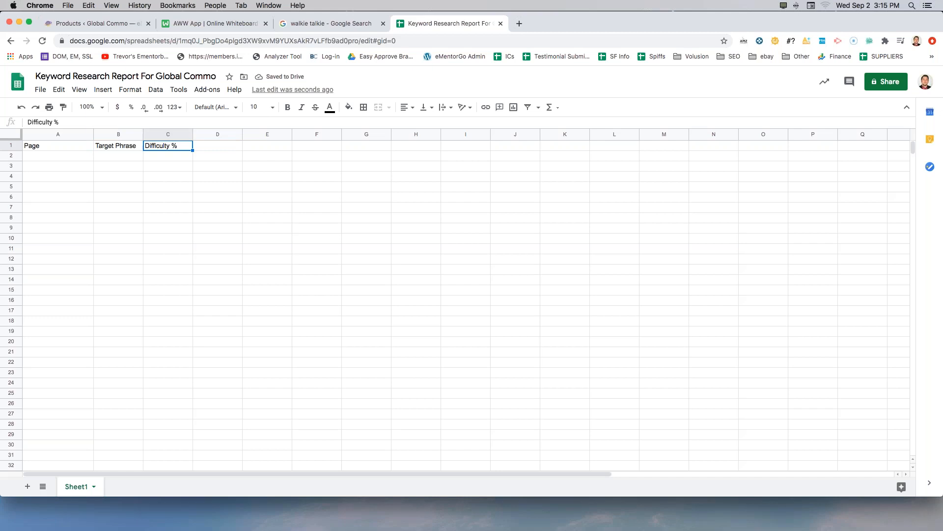
key(Right)
key(Left)
key(Right)
key(Left)
Enter the column header "Volume" in cell D1.
key(Right)
text(Volume)
key(Tab)
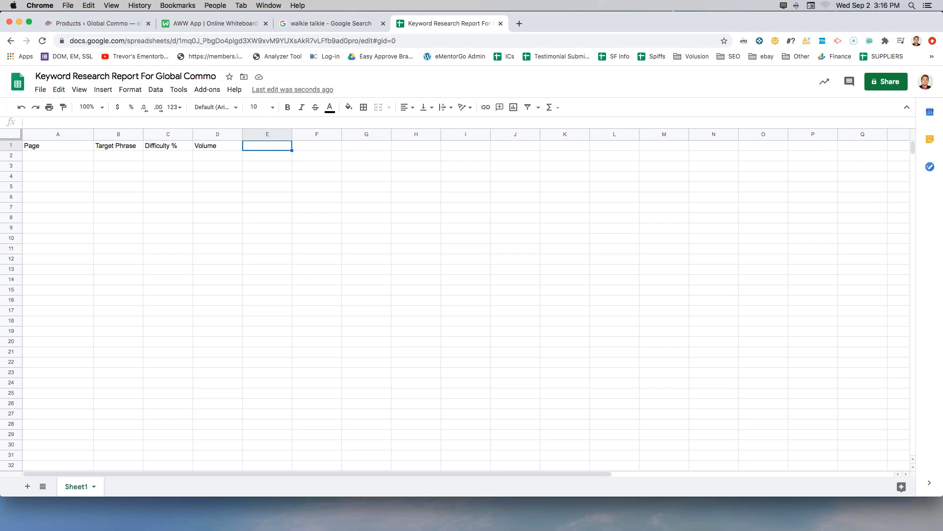
Enter the column header "Notes" in cell E1.
text(Notes)
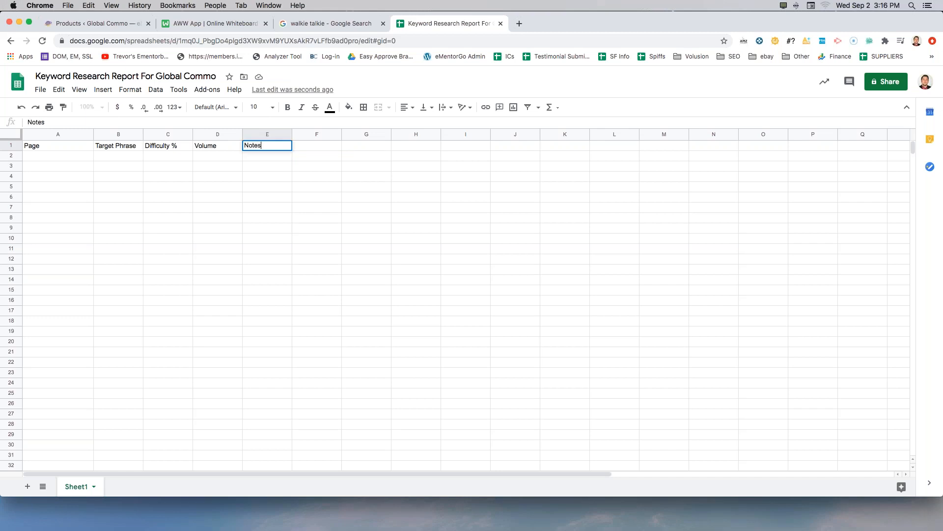
key(Return)
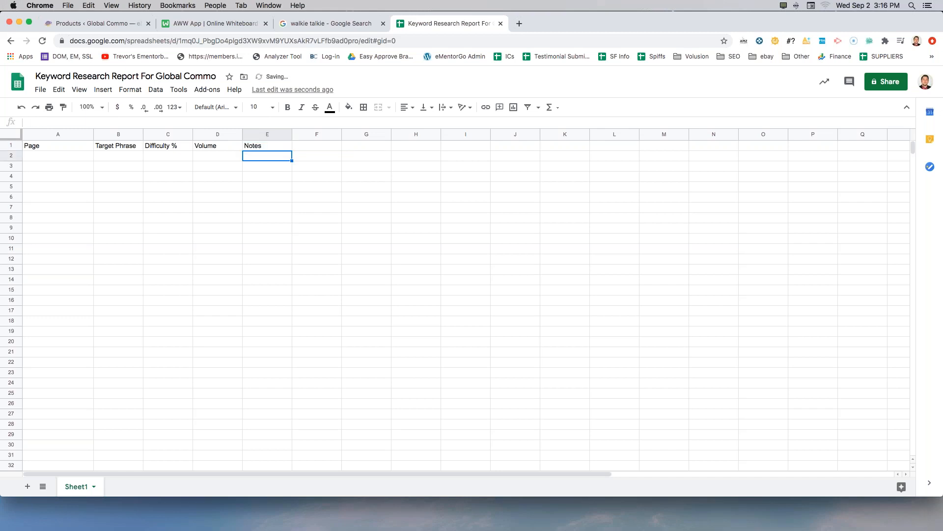
click(165, 199)
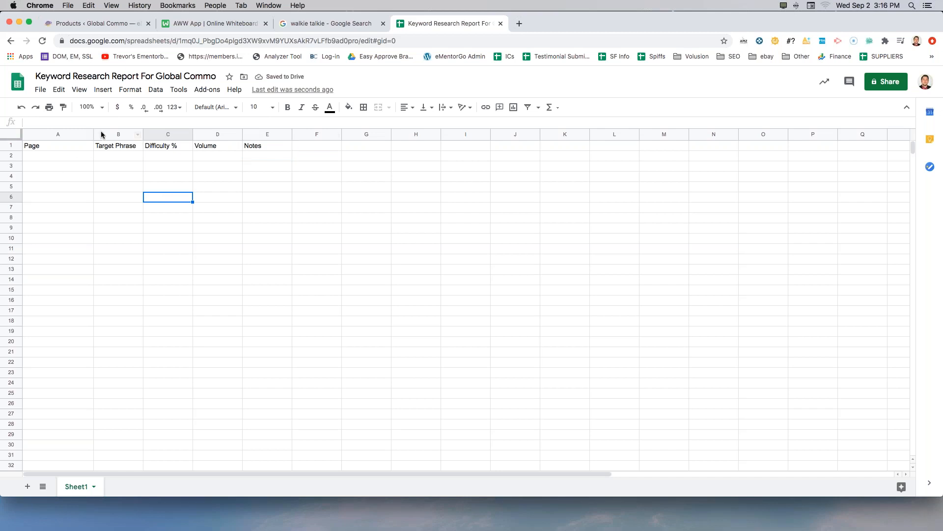
click(69, 169)
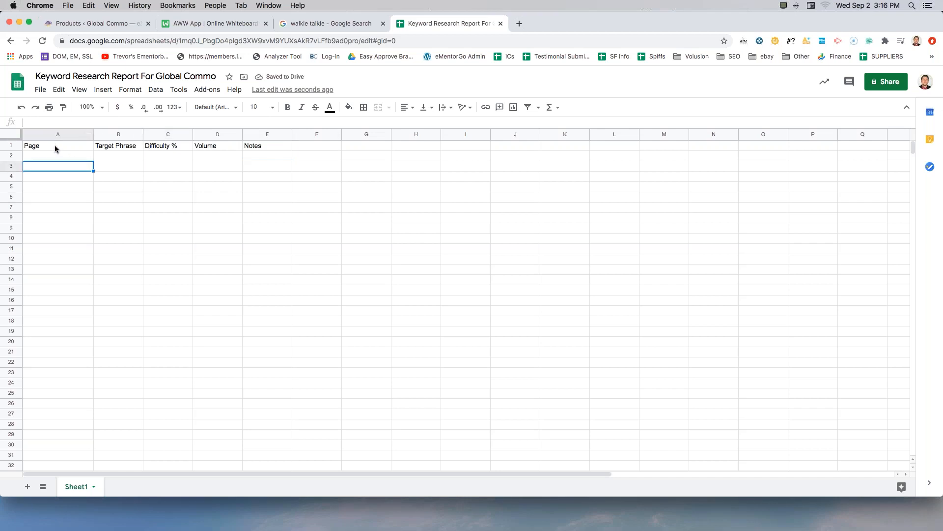
Format the header row A1:E1 in bold at size 14 and widen columns B to E, giving Notes the most room.
drag(55, 147, 258, 146)
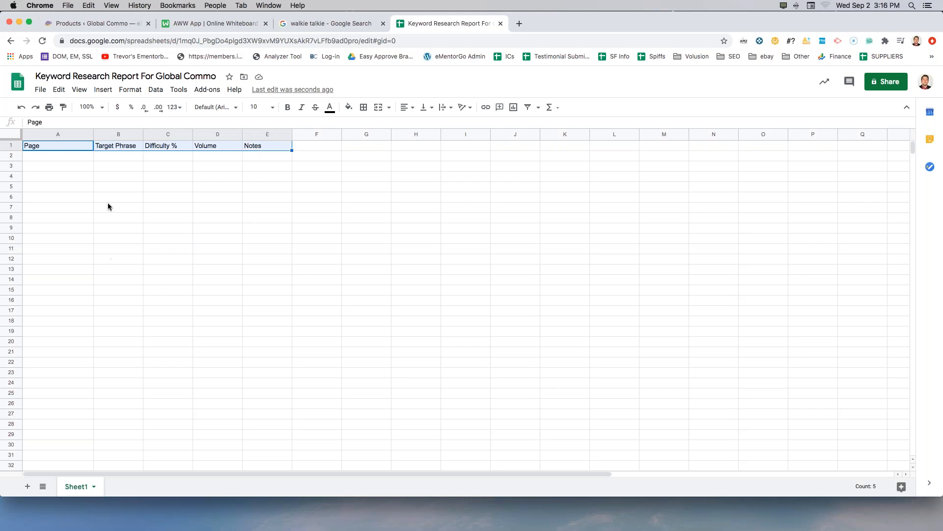
click(75, 184)
drag(58, 146, 267, 146)
click(289, 107)
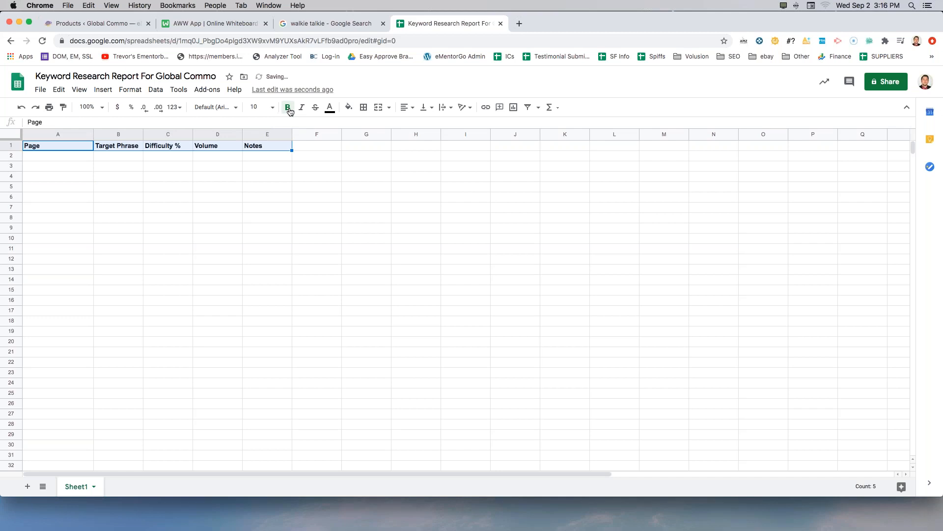
click(273, 107)
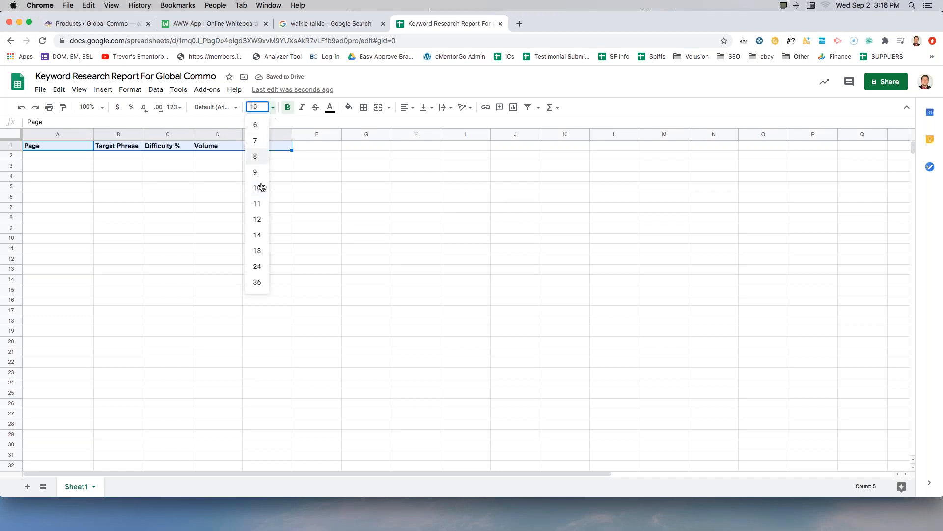
click(257, 235)
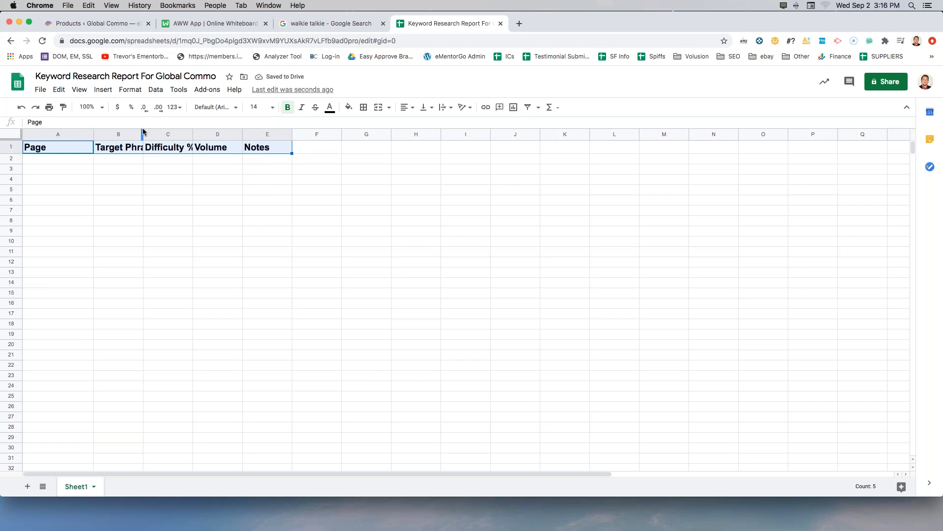
drag(143, 131, 534, 132)
click(301, 230)
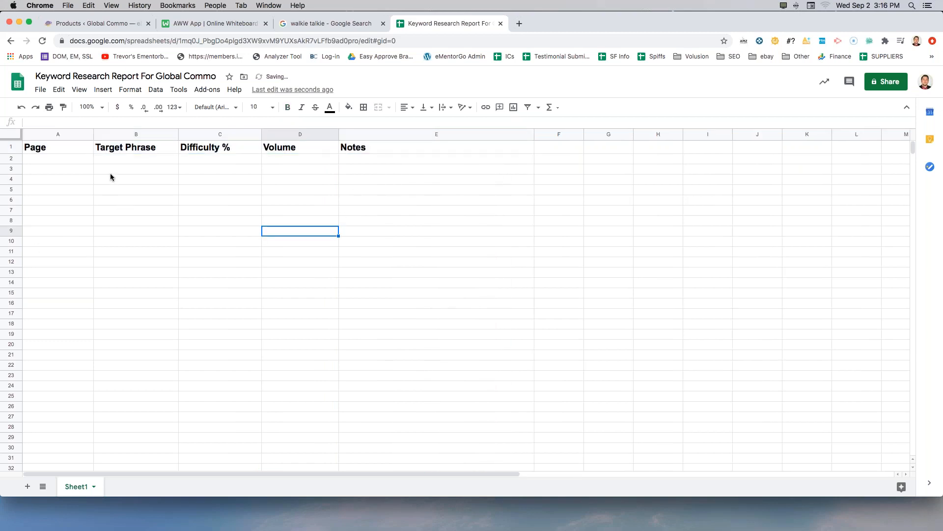
Enter "Home Page" in cell A2 as the first entry of the Page column.
click(74, 169)
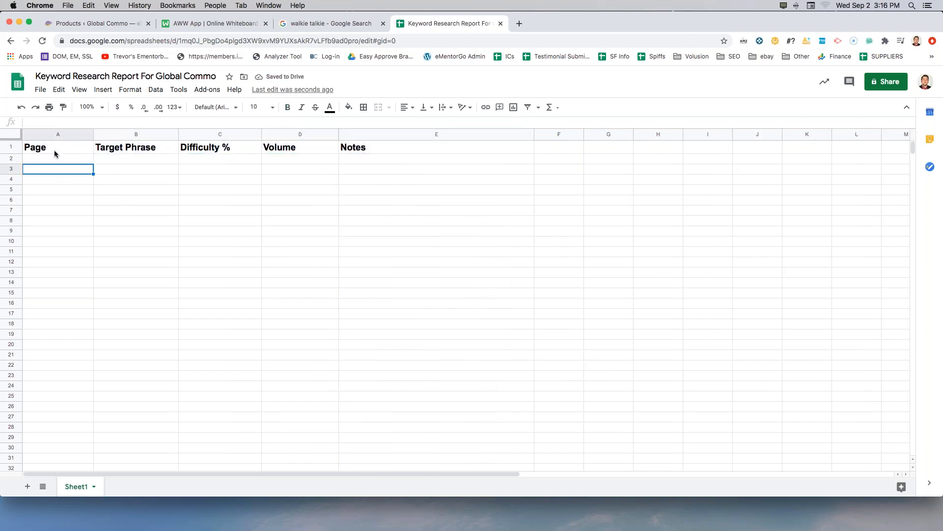
click(84, 210)
click(42, 159)
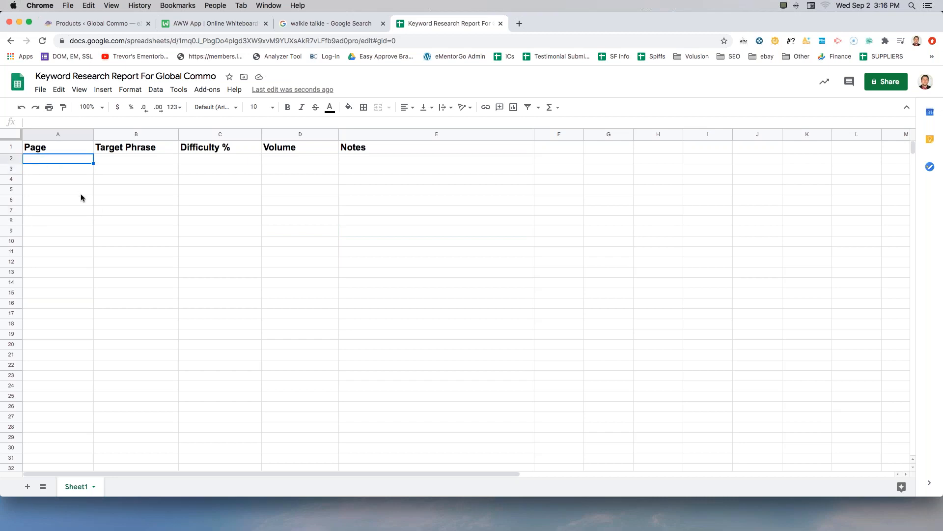
text(Home Page)
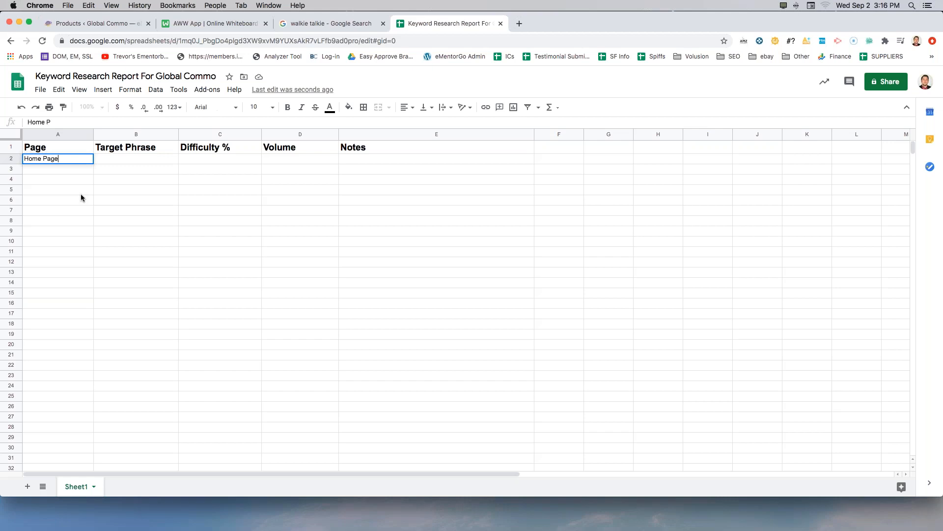
key(Return)
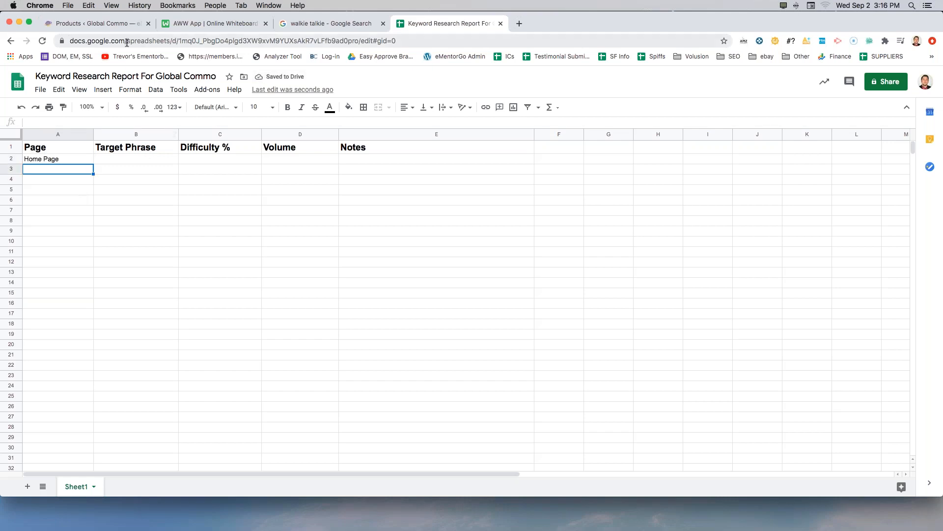
Switch to the Global Commo store admin and open the list of product categories.
click(90, 25)
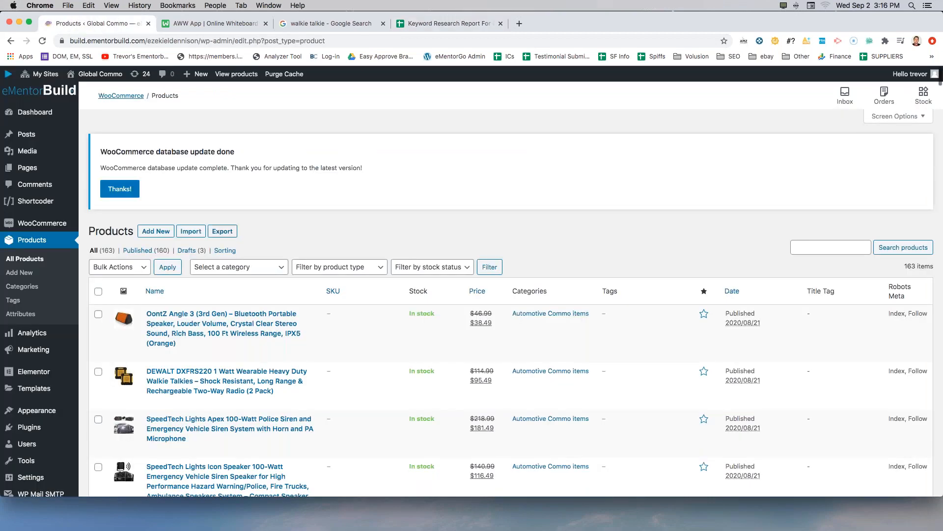
click(22, 286)
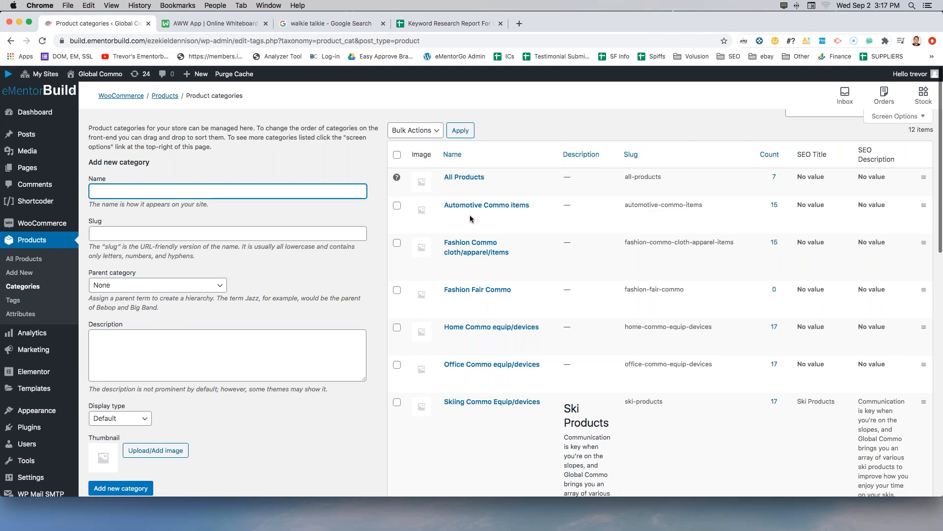
scroll(471, 218, down, 8)
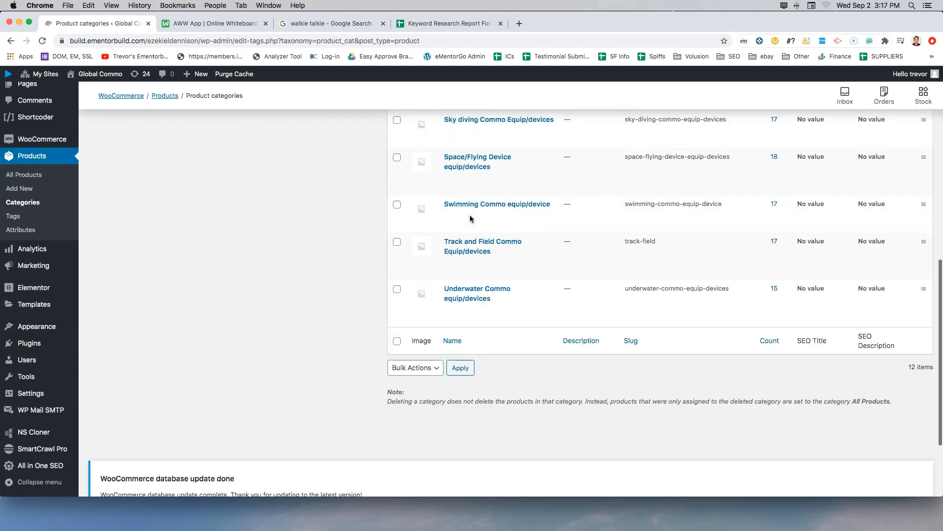
scroll(470, 215, up, 8)
Copy the category name "Automotive Commo items" and return to the keyword spreadsheet, closing the walkie talkie search page.
drag(532, 175, 445, 175)
key(super+c)
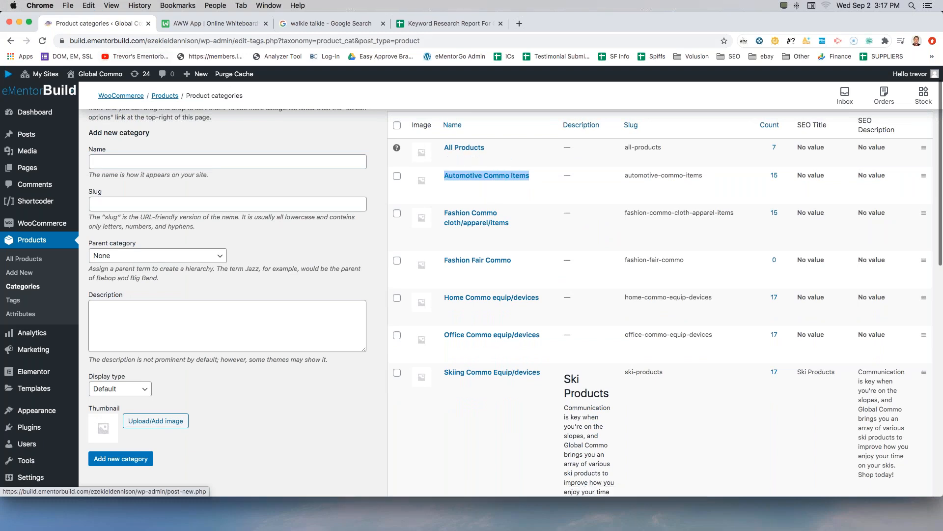
click(330, 23)
key(super+w)
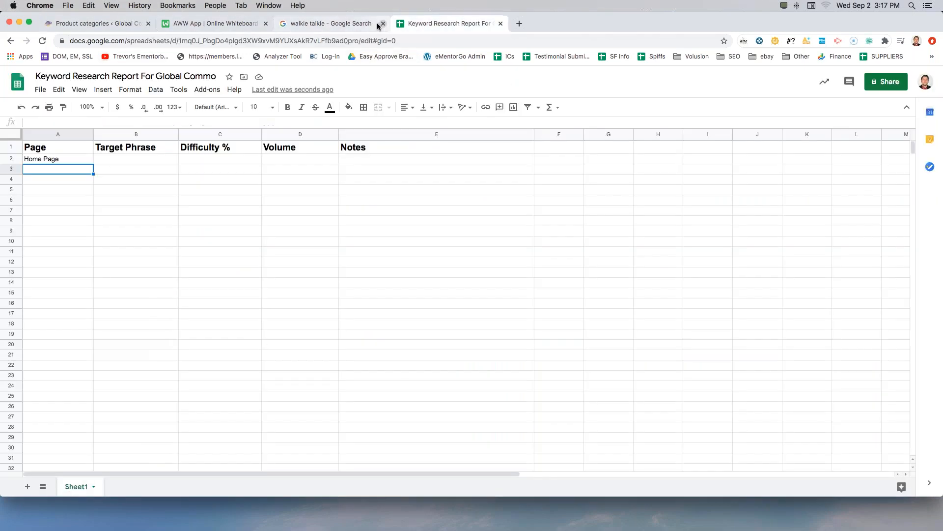
Try pasting the copied category name into cell A3.
key(super+v)
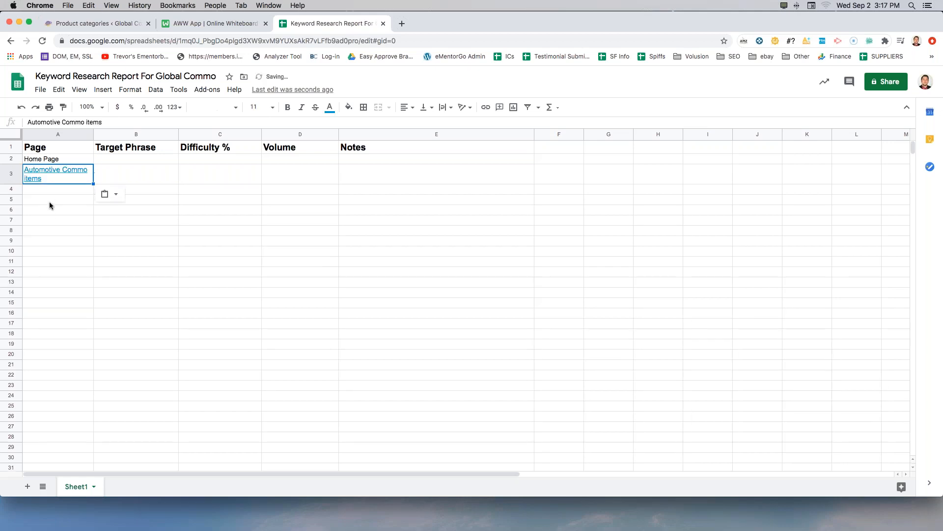
key(super+z)
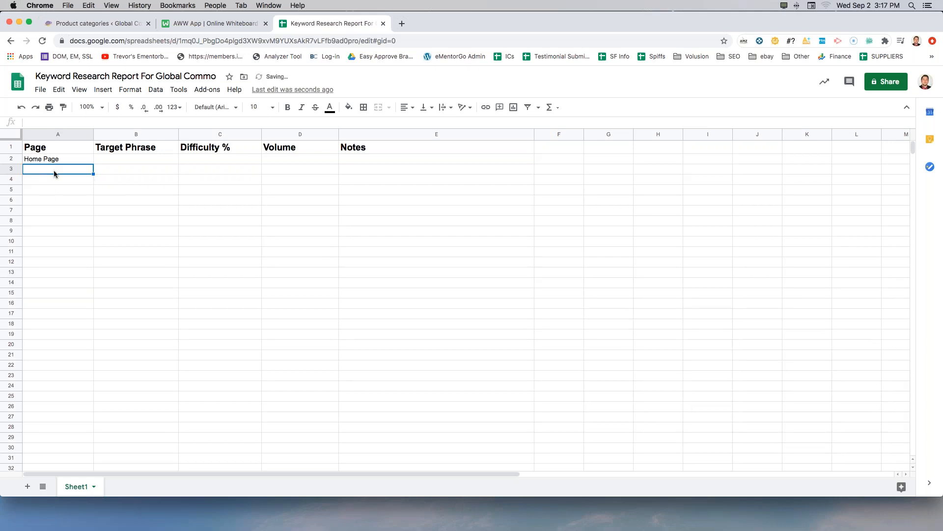
key(super+v)
key(super+z)
Enter "Automotive Commo" in A3 and "Fashion Commo" in A4, checking the names against the store's category list.
text(Automotive Commo)
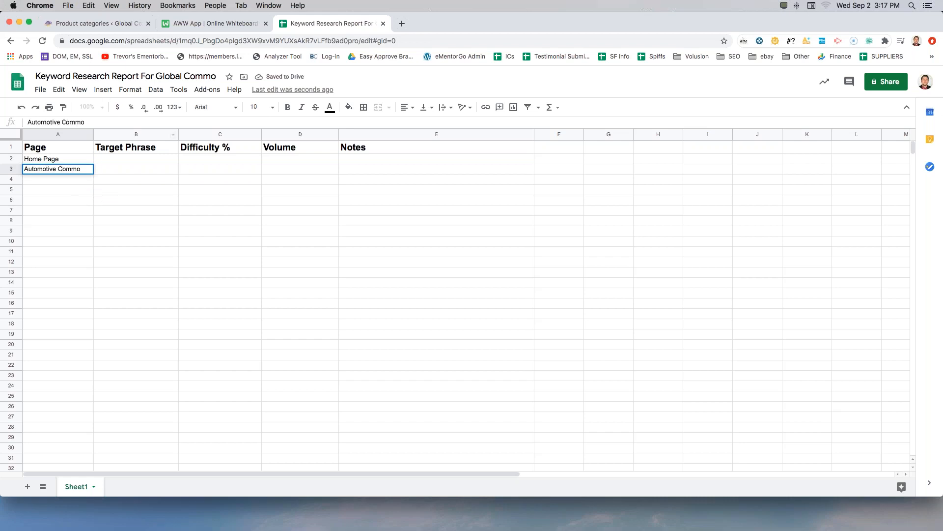
click(84, 22)
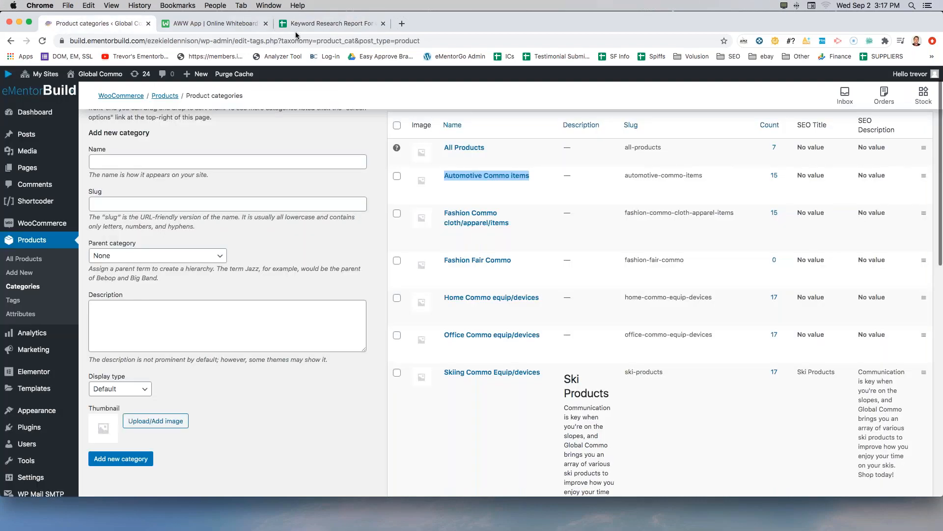
click(323, 26)
click(60, 181)
text(Fashion Commo)
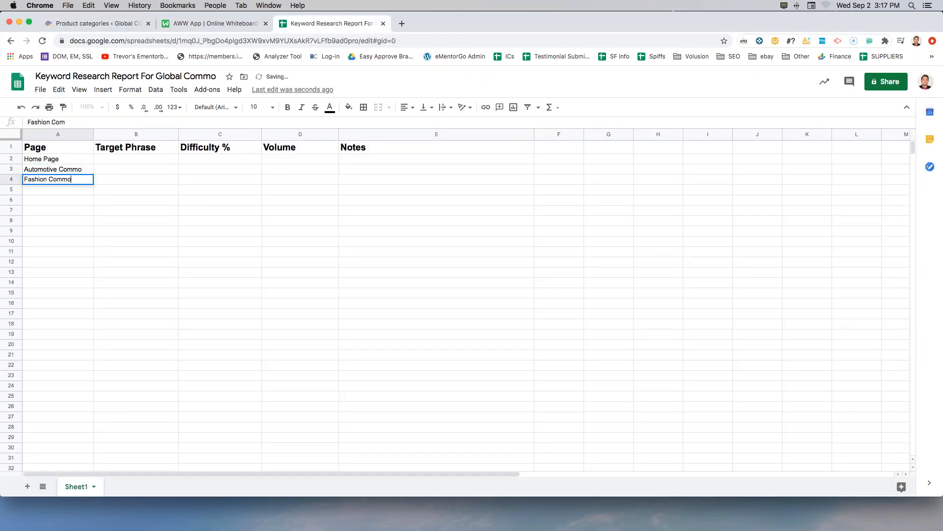
key(Return)
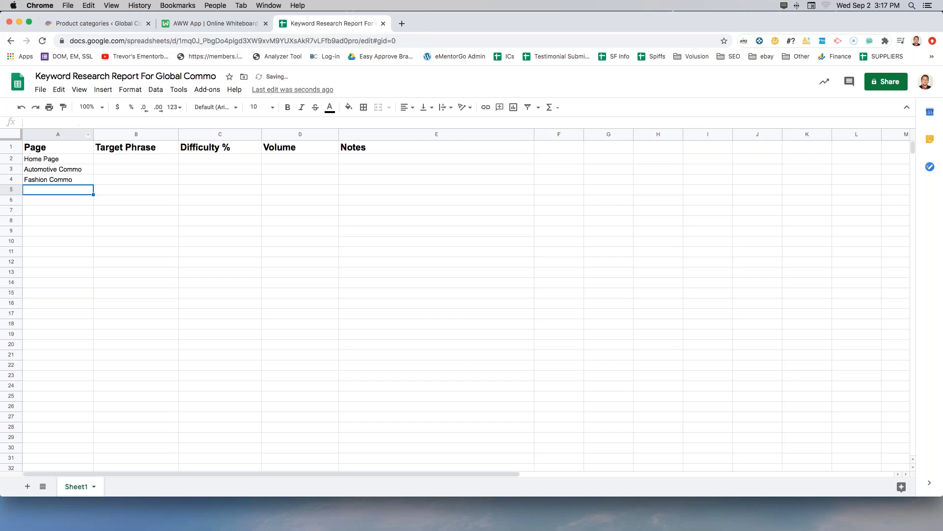
Add the prefix "C - " to the Automotive Commo and Fashion Commo entries in A3 and A4.
double_click(59, 170)
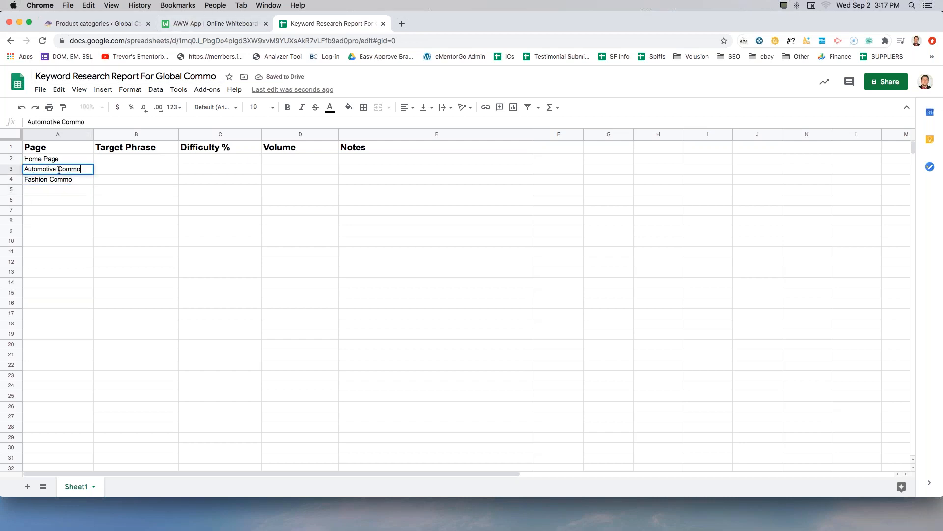
key(Escape)
text(C -)
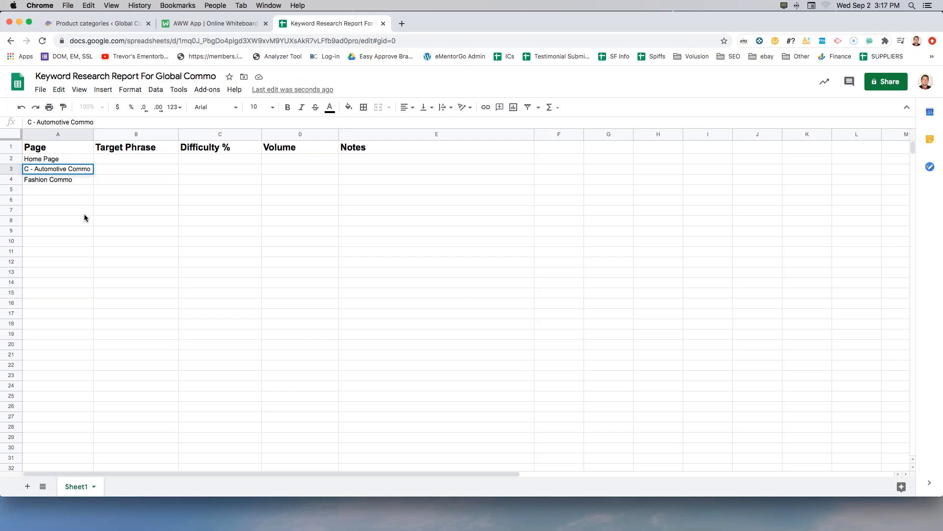
click(84, 214)
double_click(26, 179)
text(C -)
click(151, 211)
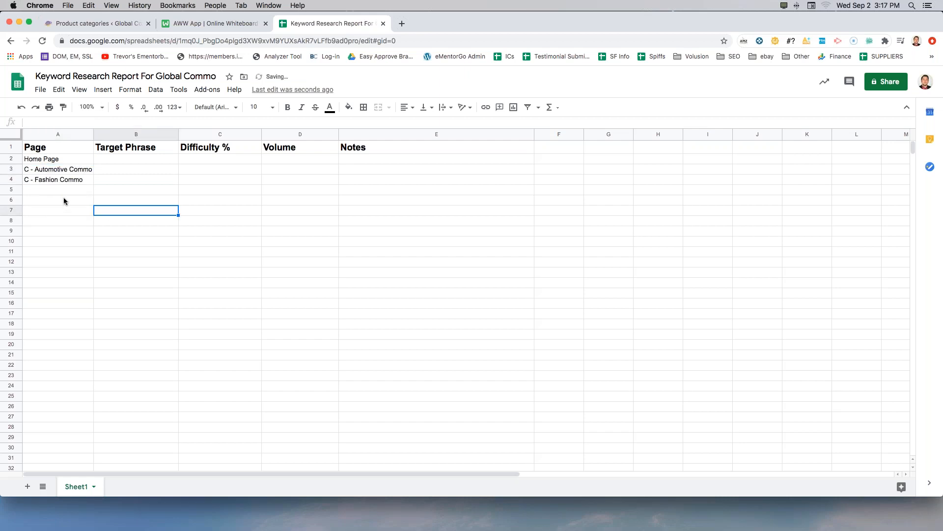
Consult the store's category list and enter "C - Home Commo" in cell A5.
click(99, 23)
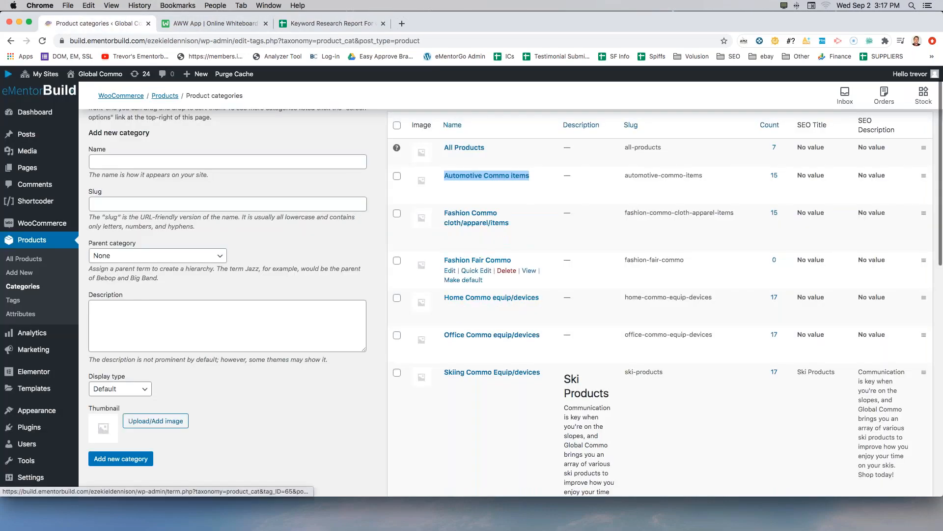
click(331, 23)
text(C - Home Commo)
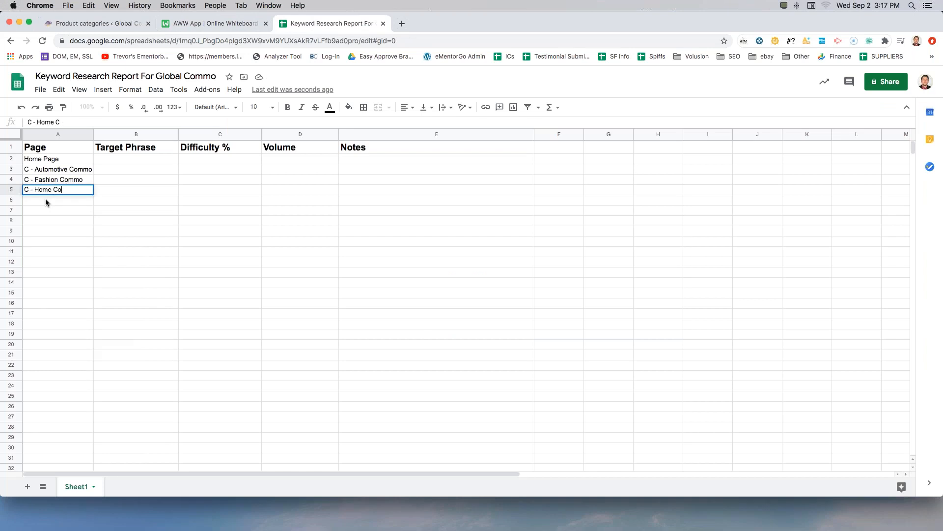
key(Return)
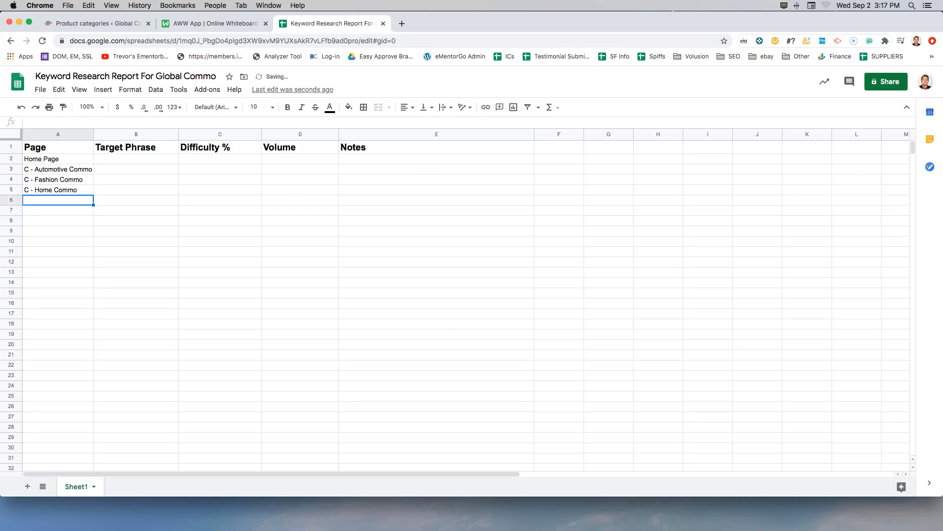
Check the remaining store categories and enter "C - Office Commo" in A6 and "C - Skiing Commo" in A7.
click(123, 24)
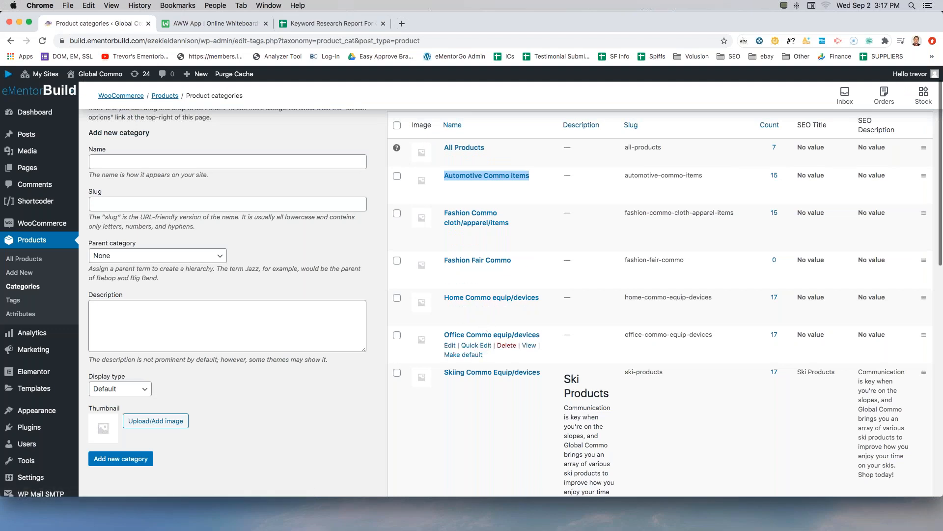
click(322, 27)
text(C - Office Commo)
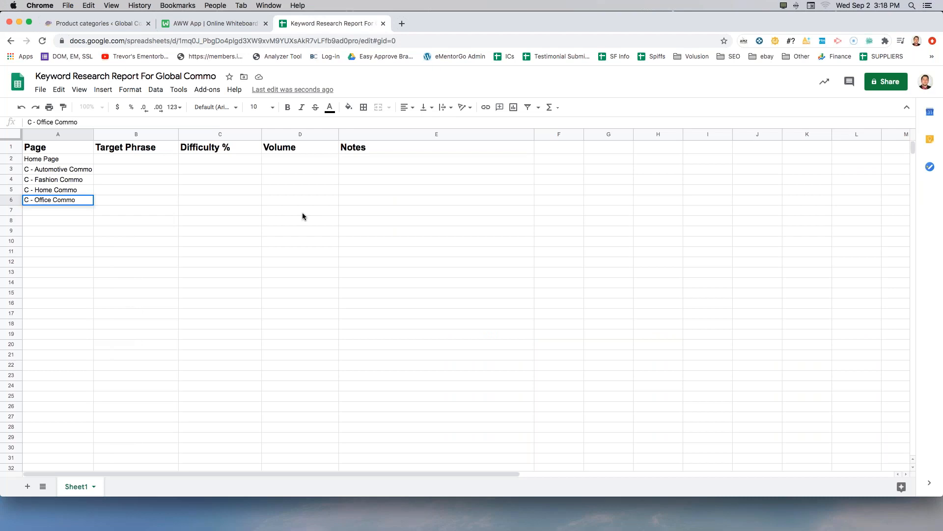
key(Return)
text(C)
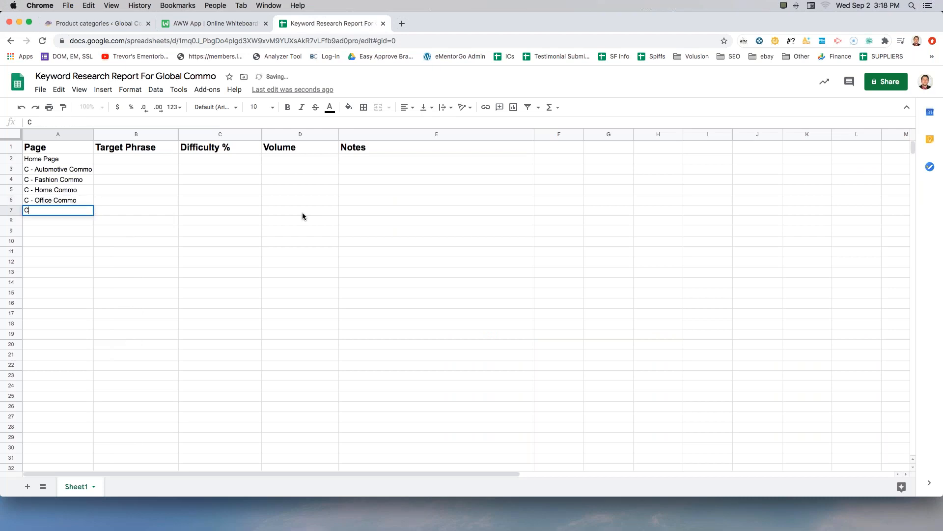
text( - Skiing Commo)
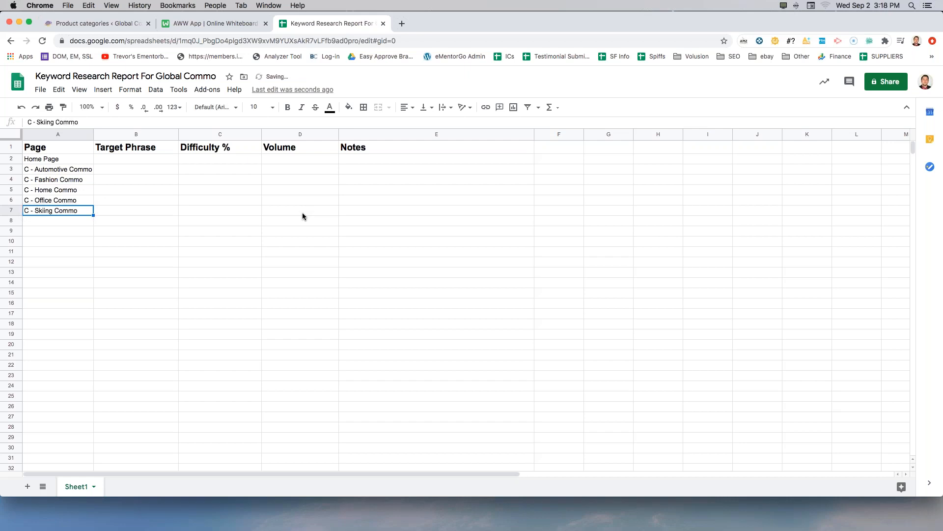
key(Return)
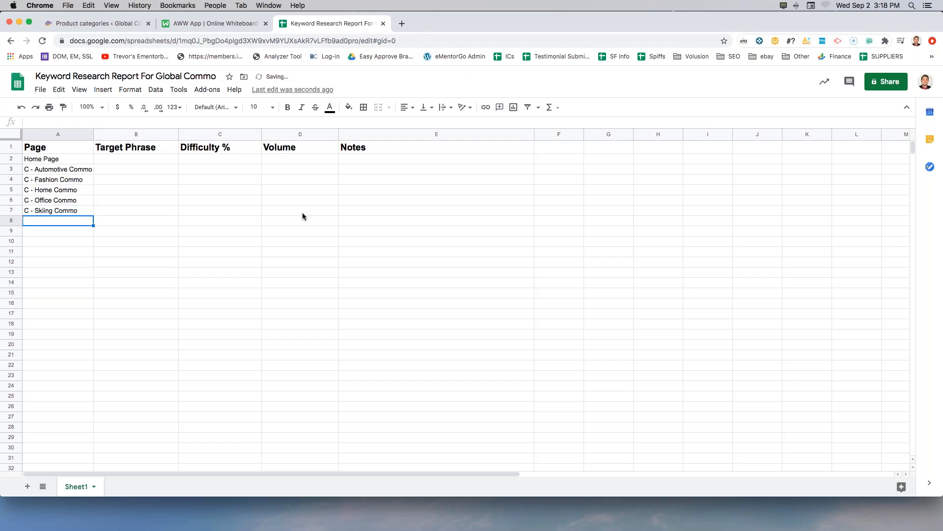
click(297, 240)
click(52, 169)
shift+click(51, 212)
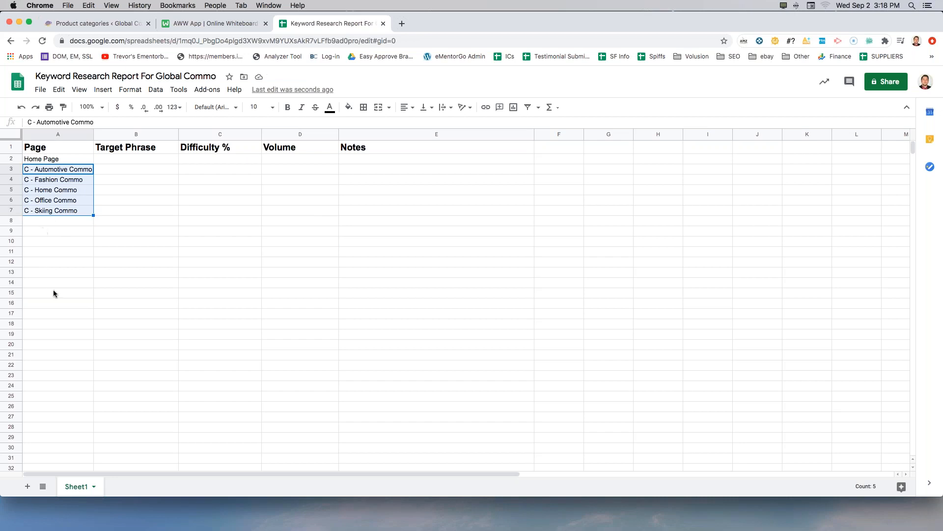
click(53, 290)
click(39, 169)
drag(43, 250, 44, 303)
click(51, 251)
click(54, 221)
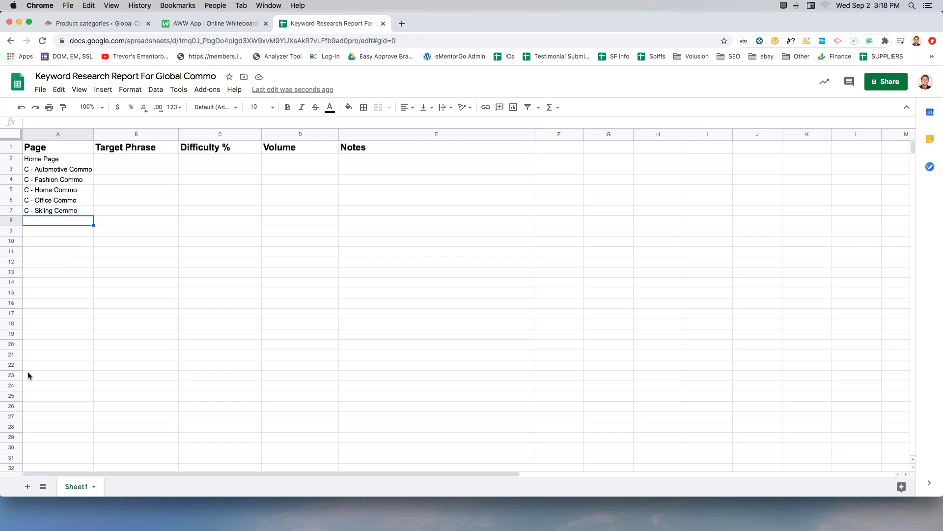
click(73, 273)
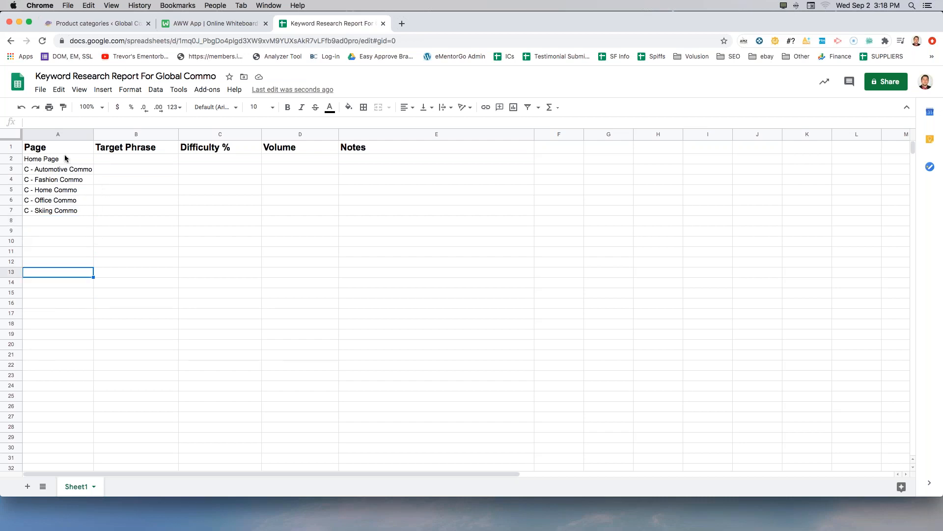
Fill the header cells A1 to E1 with a light orange background.
drag(58, 147, 360, 149)
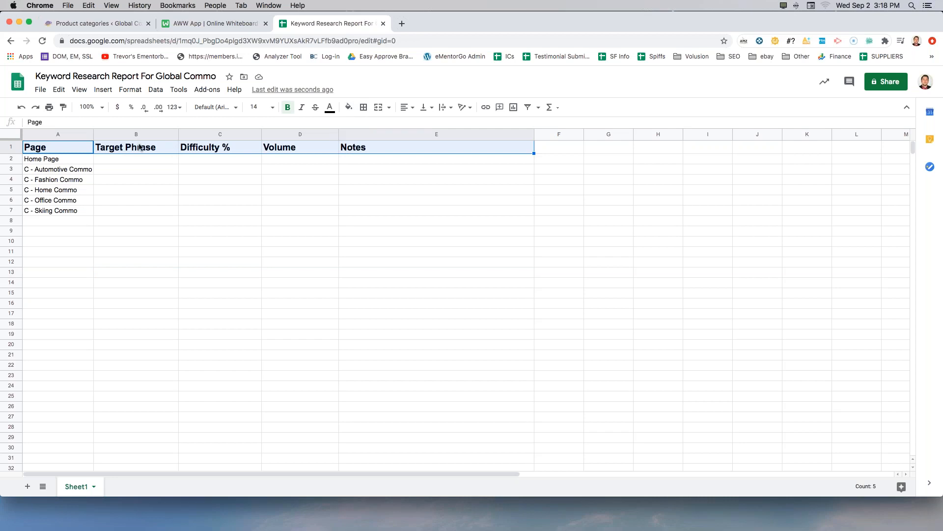
click(349, 108)
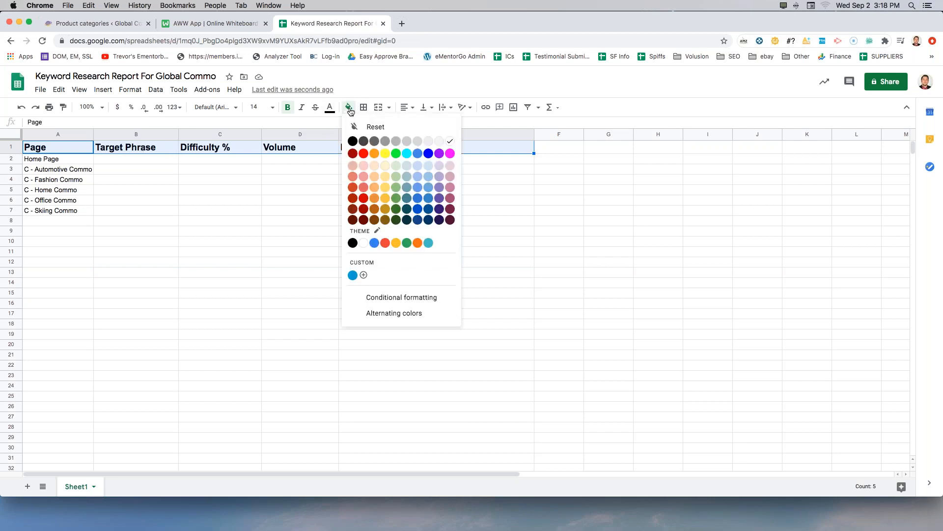
click(376, 177)
click(236, 231)
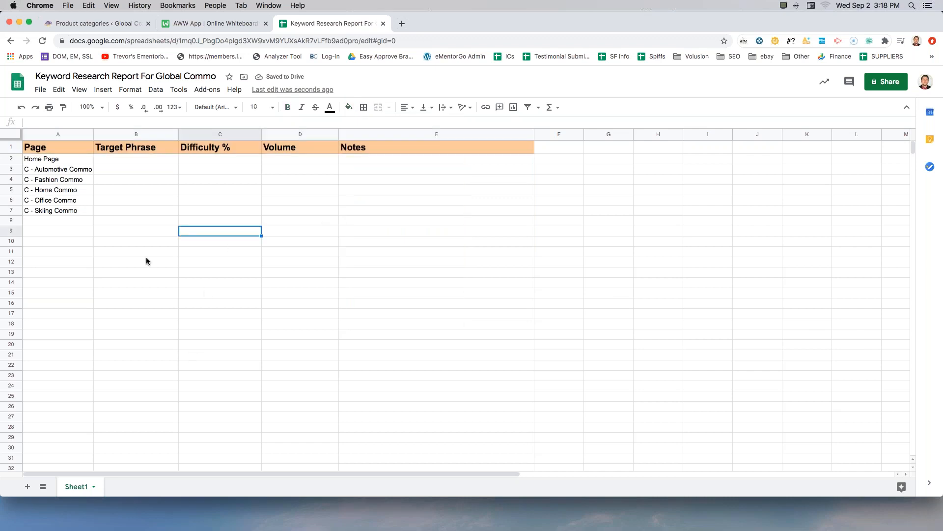
click(102, 258)
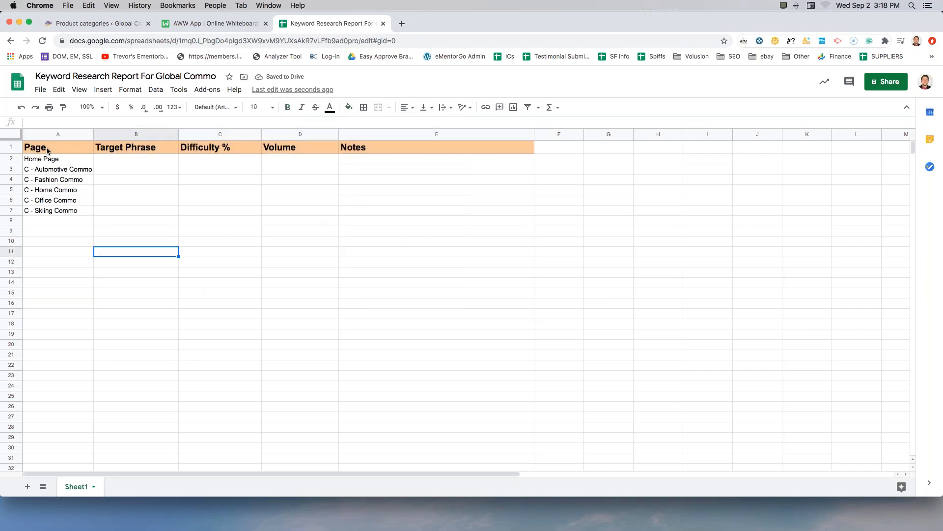
Try adding borders to all cells in the range A1:E29, and undo them.
drag(47, 151, 409, 433)
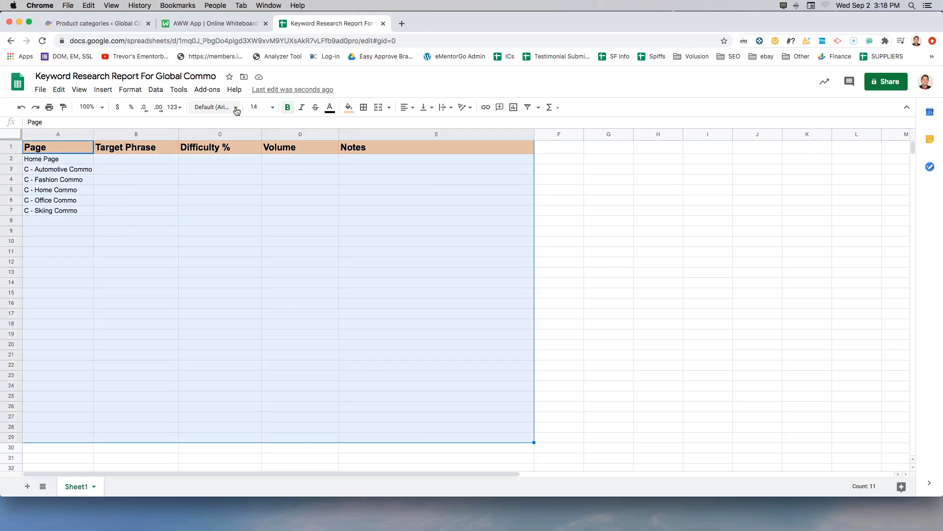
click(363, 107)
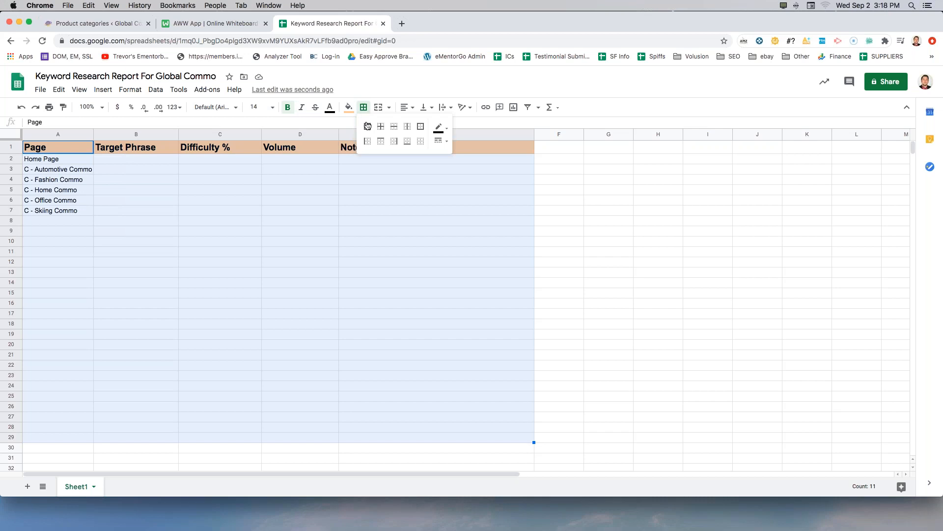
click(221, 324)
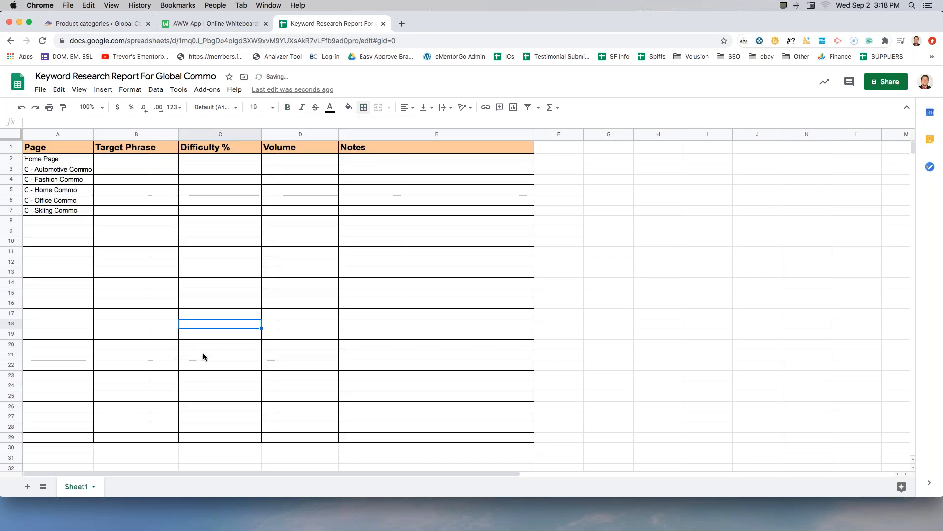
key(ctrl+z)
click(187, 283)
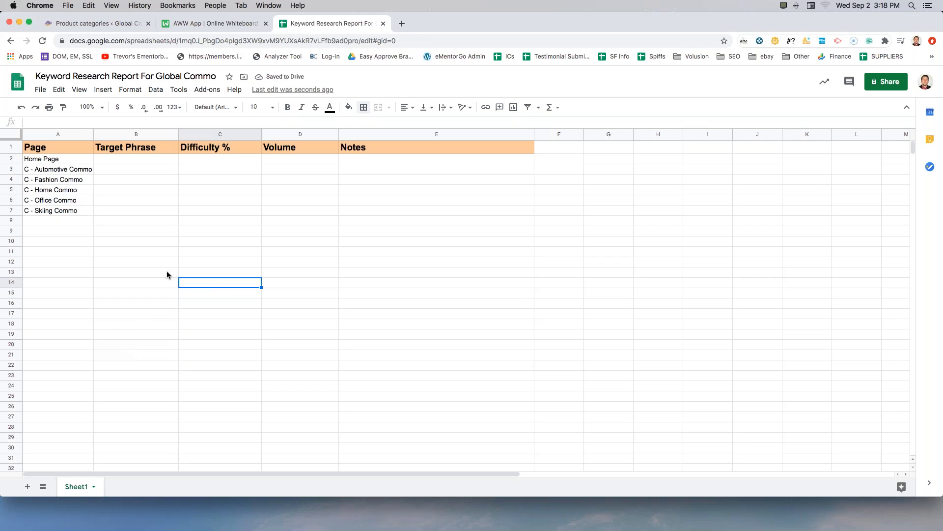
click(211, 253)
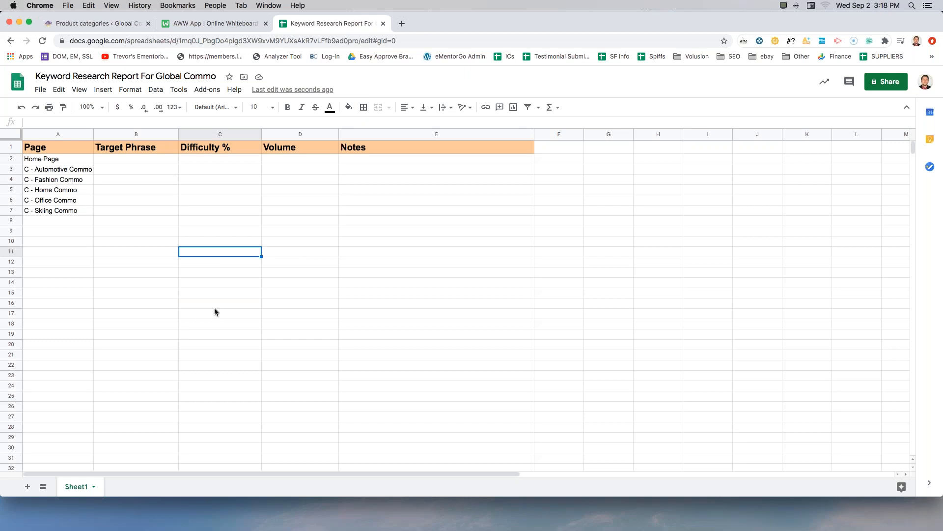
click(146, 302)
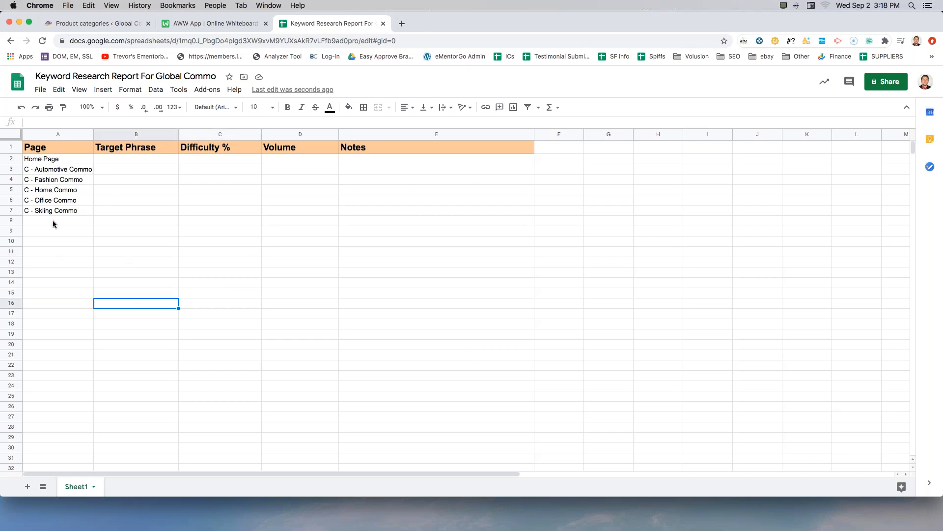
click(49, 201)
click(37, 240)
drag(35, 222, 49, 382)
click(53, 313)
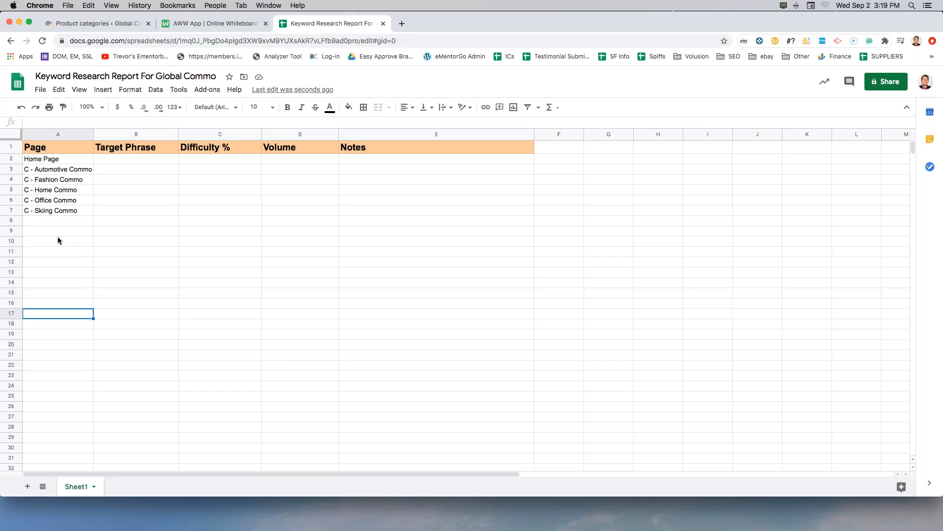
Consult the store's full product list and enter the placeholder "P - Product Name" in cell A8 of the keyword report.
click(80, 24)
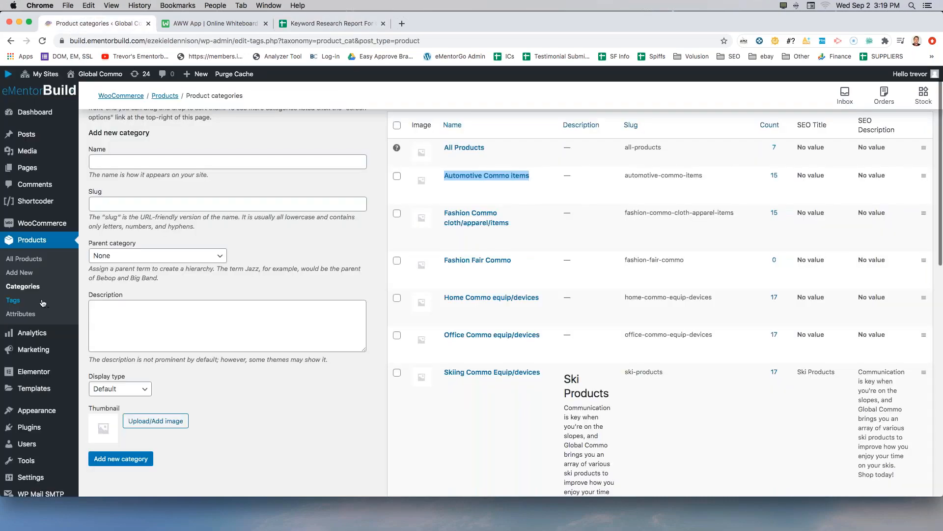
click(20, 262)
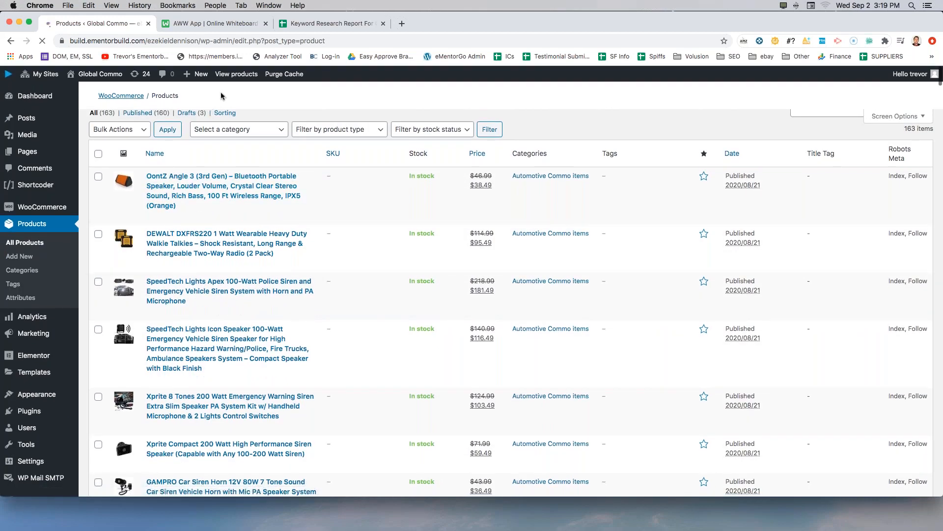
click(310, 23)
click(33, 223)
key(Return)
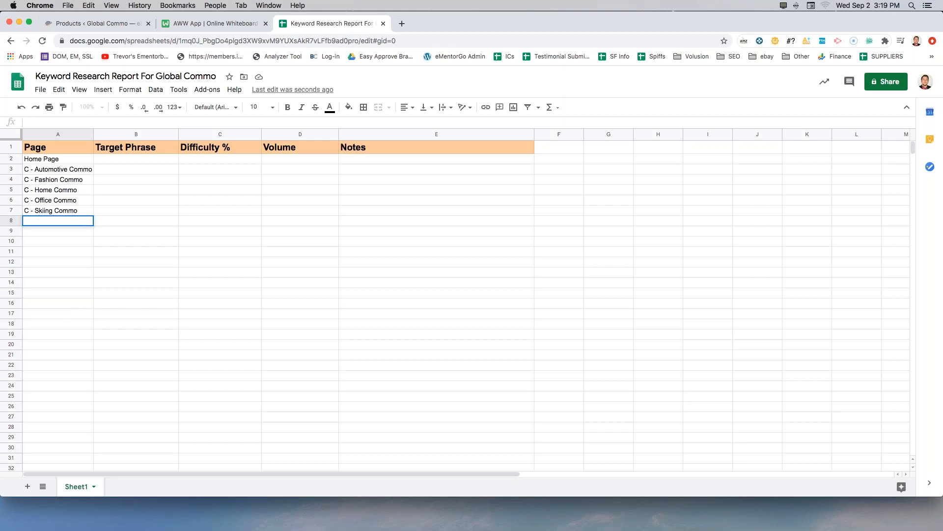
text(P)
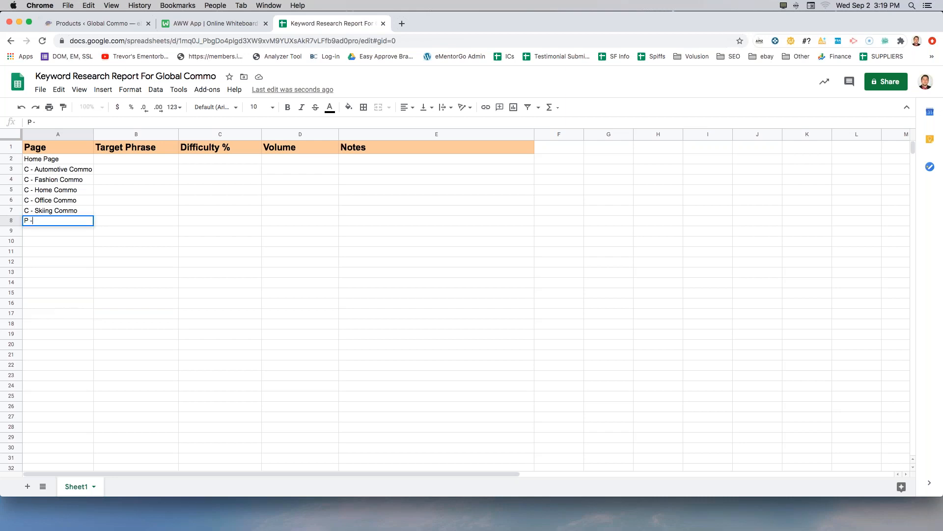
text( - Produt )
text(t Nam)
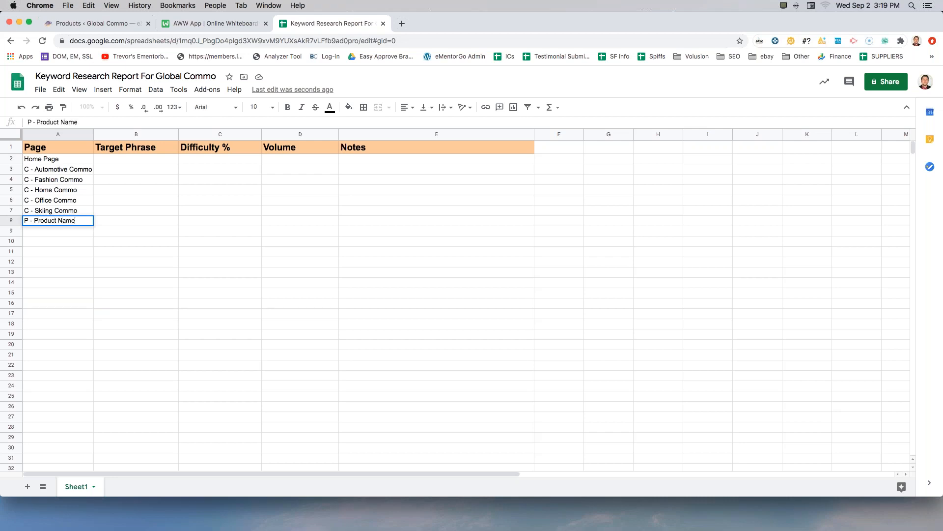
click(149, 284)
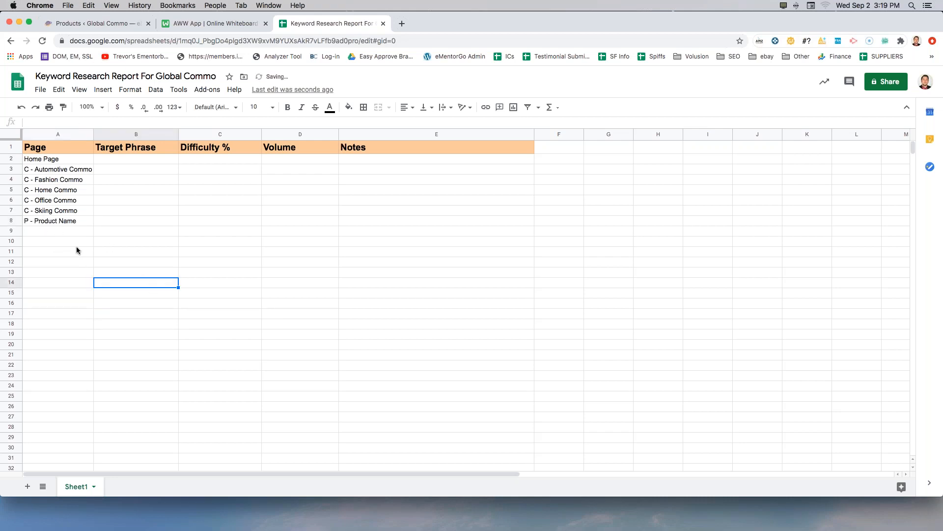
Enter a second product placeholder, "P - Product Name 2", in cell A9.
click(39, 234)
text(P - {rpdict)
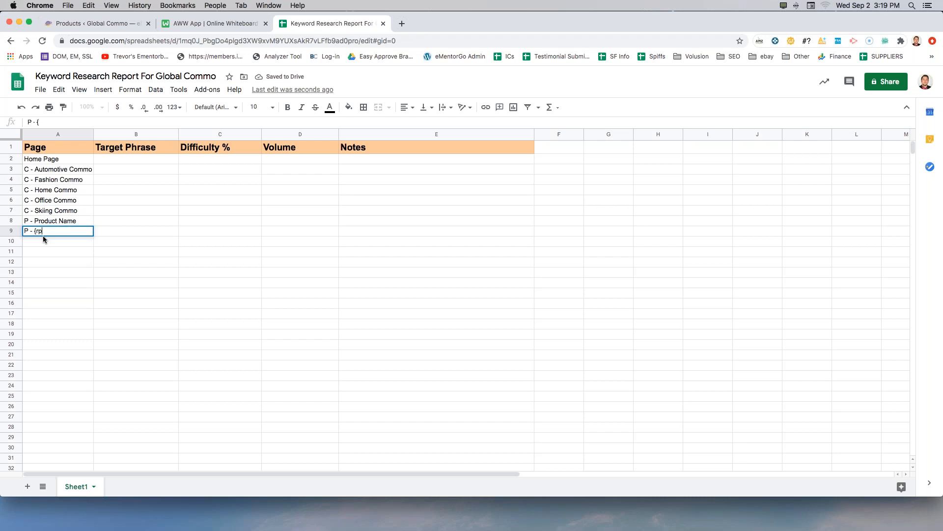
key(BackSpace)
key(BackSpace)
key(BackSpace)
key(BackSpace)
key(BackSpace)
text(Product Name)
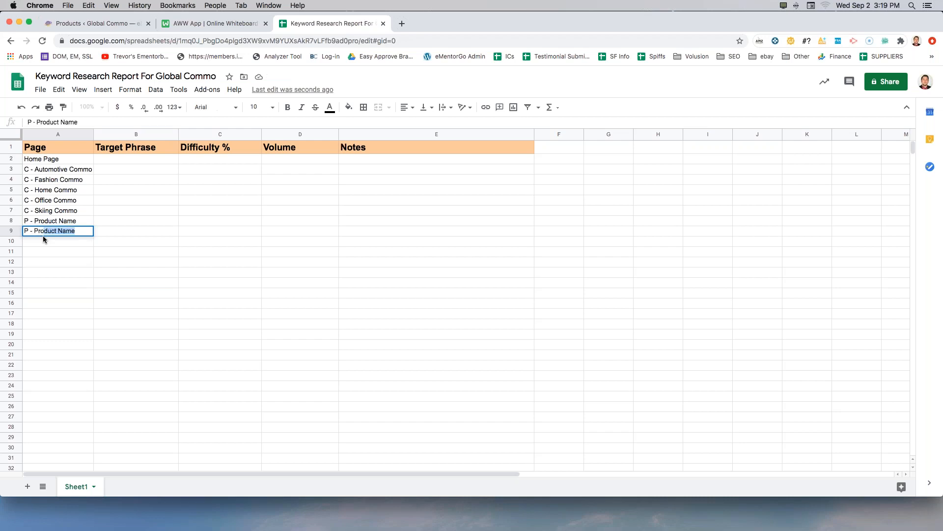
text( 2)
click(136, 292)
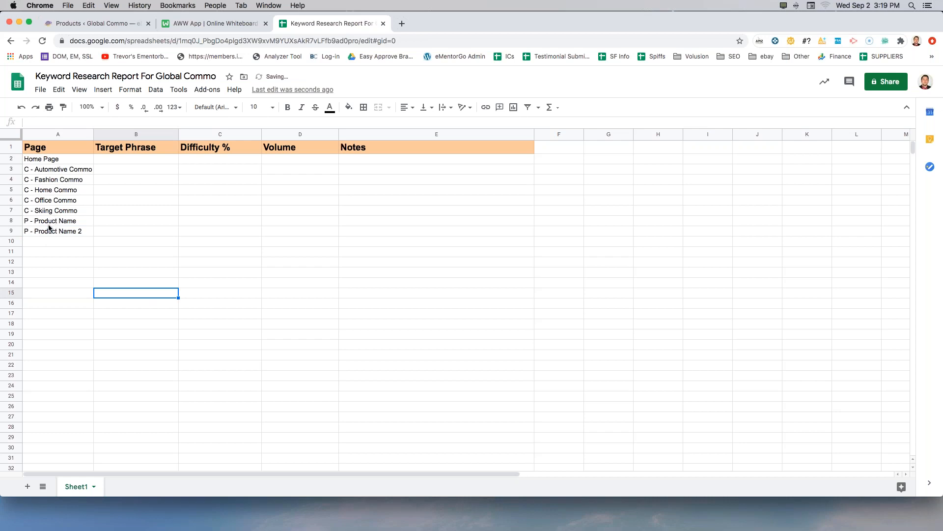
click(32, 283)
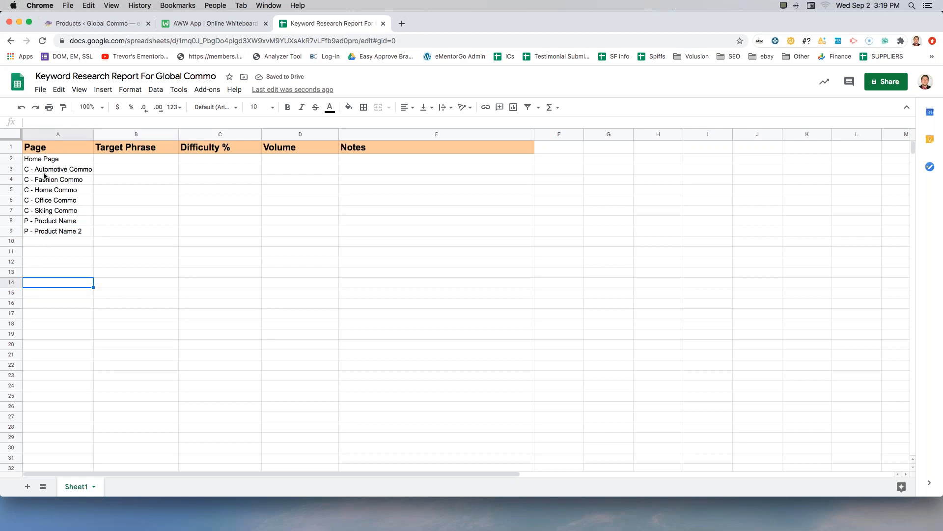
click(42, 251)
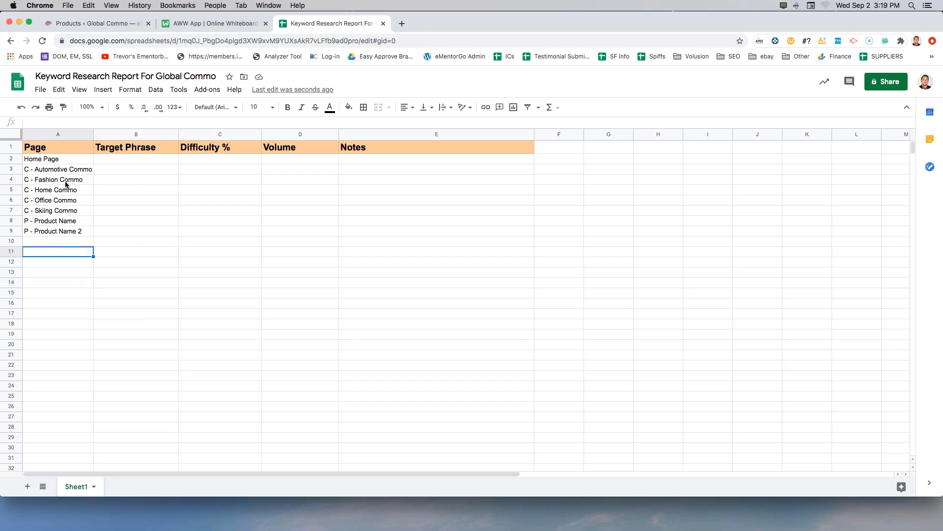
double_click(67, 232)
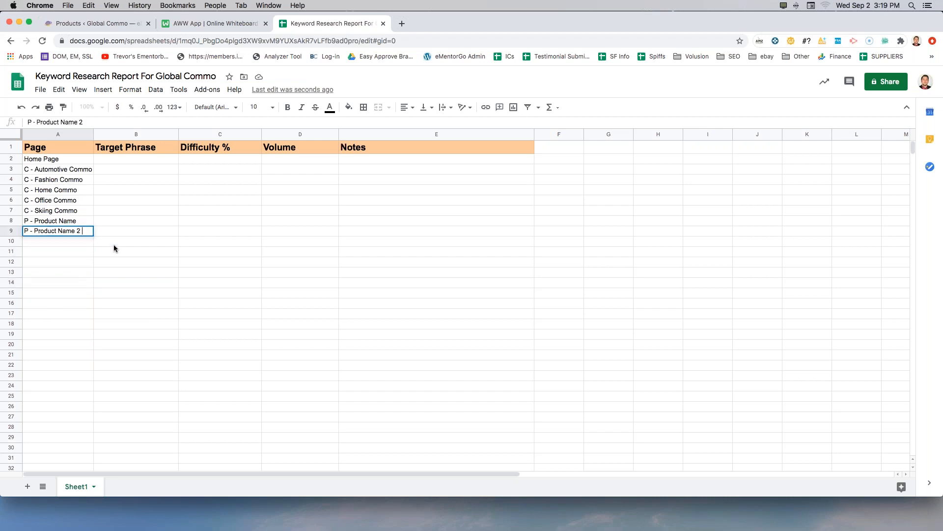
Export the store's products to a CSV file, covering all columns, product types and categories, without custom meta.
click(86, 21)
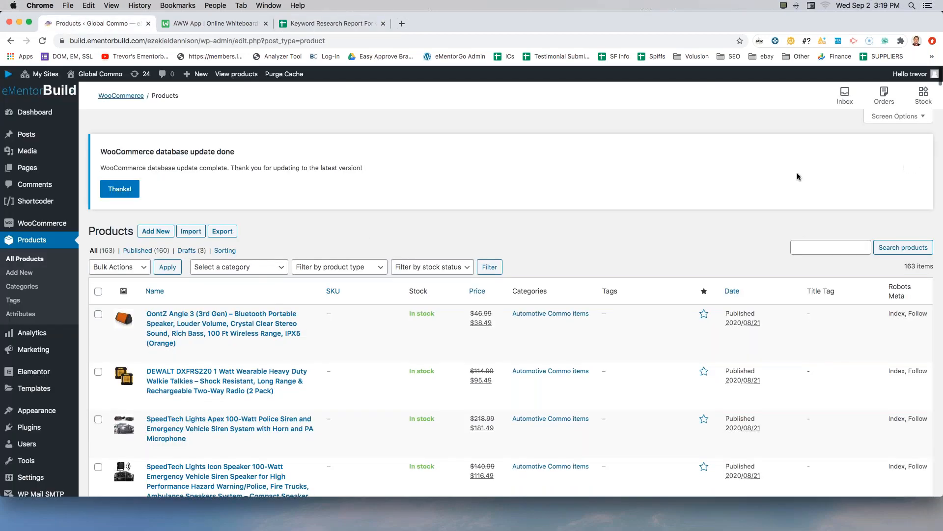
mouse_move(253, 224)
mouse_down()
mouse_move(222, 219)
mouse_move(198, 234)
mouse_move(226, 246)
mouse_move(250, 224)
mouse_up()
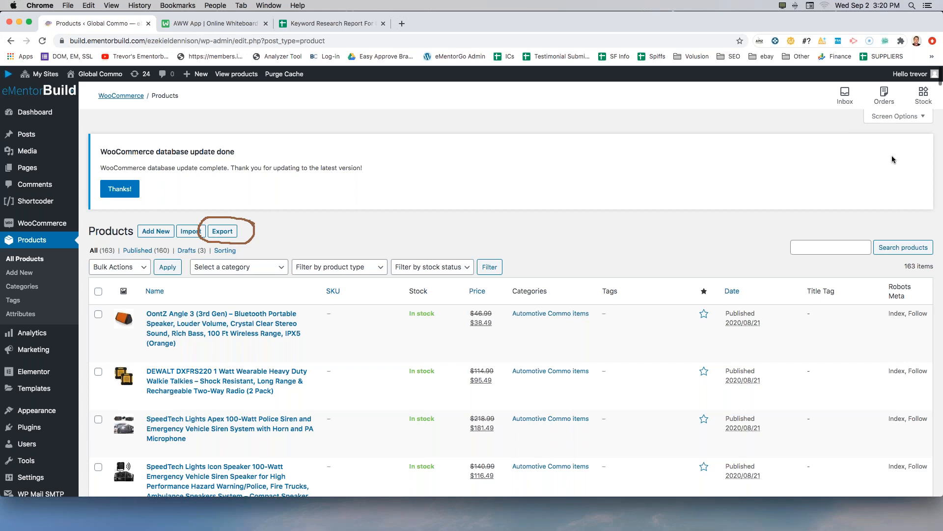
click(933, 142)
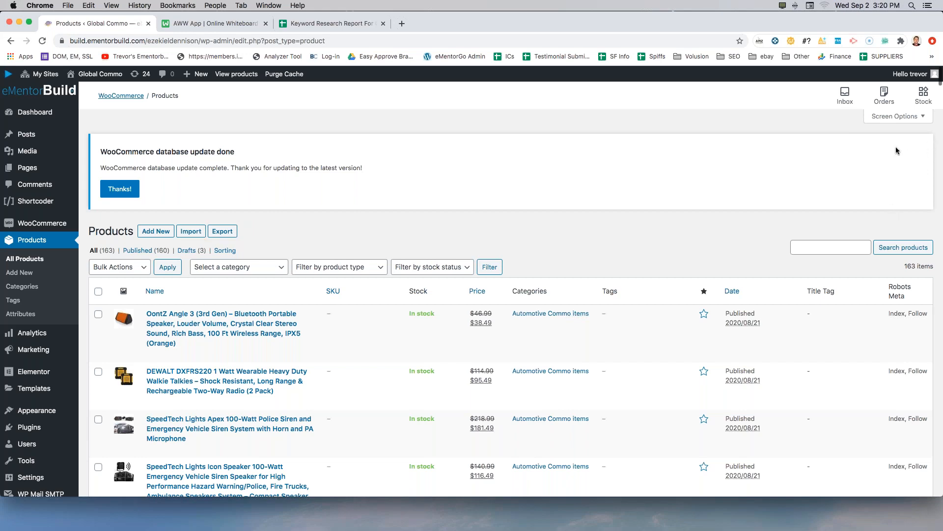
click(222, 231)
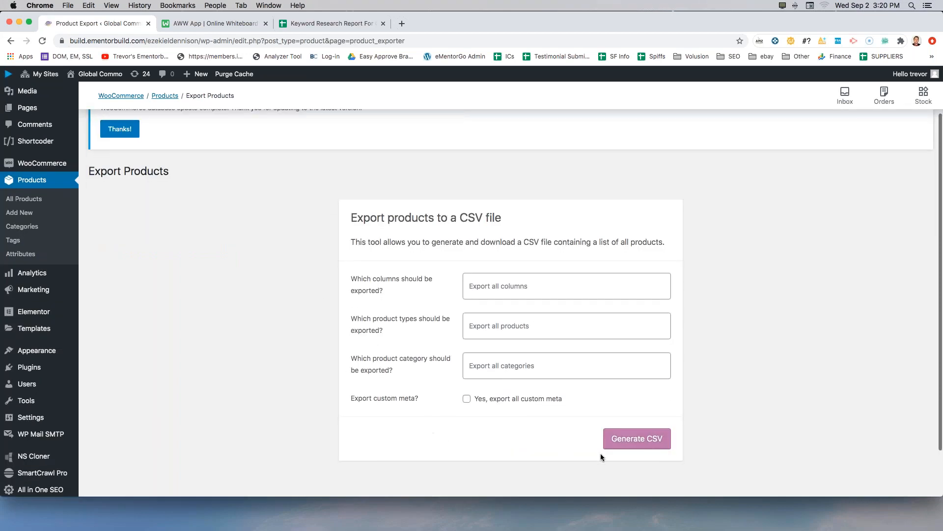
click(638, 440)
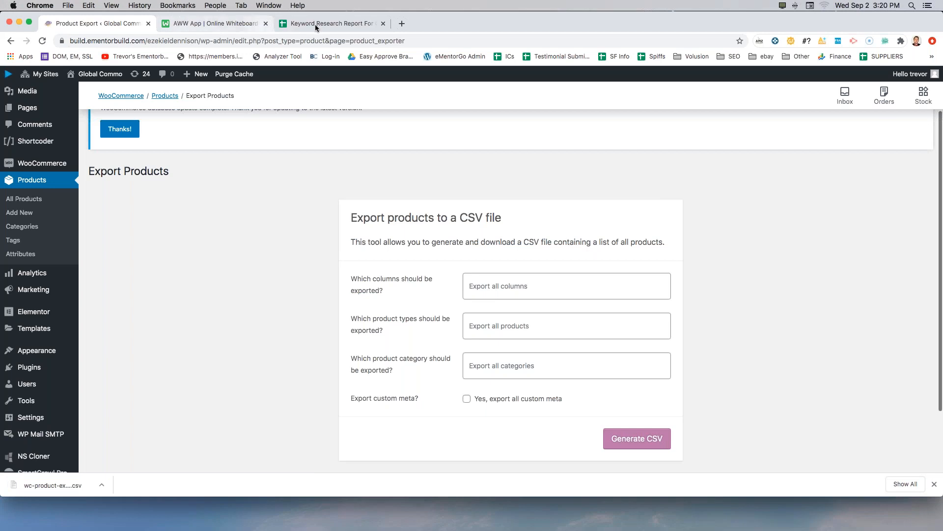
Open the Google Sheets home page at google.com/sheets in a new browser tab.
click(401, 24)
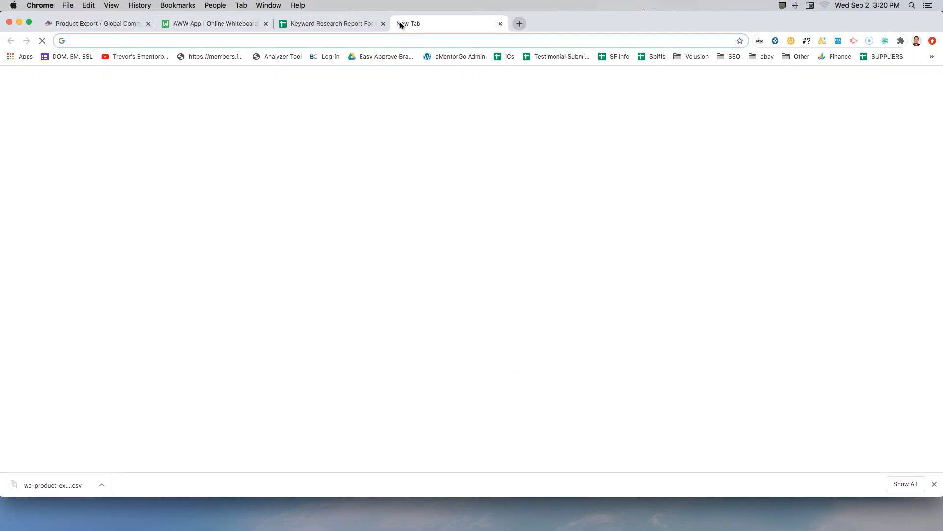
text(google.comsh)
key(BackSpace)
key(BackSpace)
text(.)
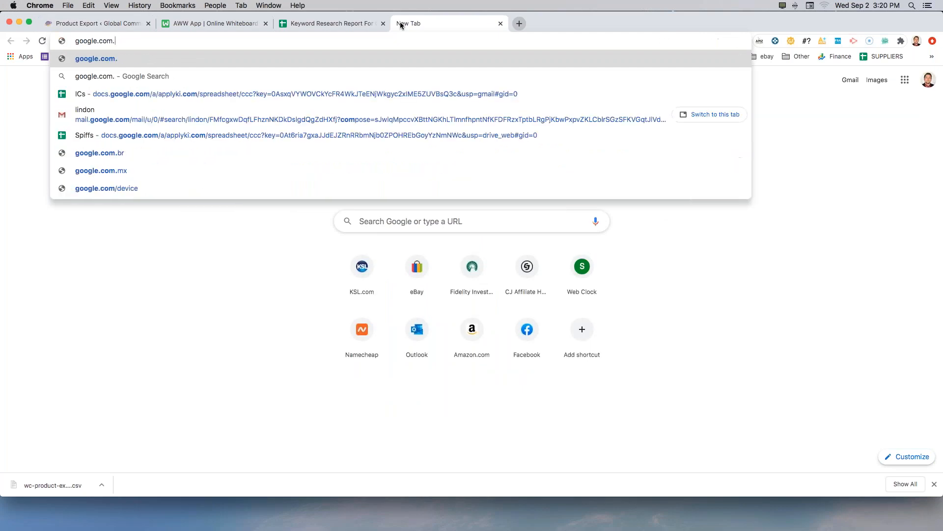
text(shee)
key(BackSpace)
key(BackSpace)
key(BackSpace)
key(BackSpace)
key(BackSpace)
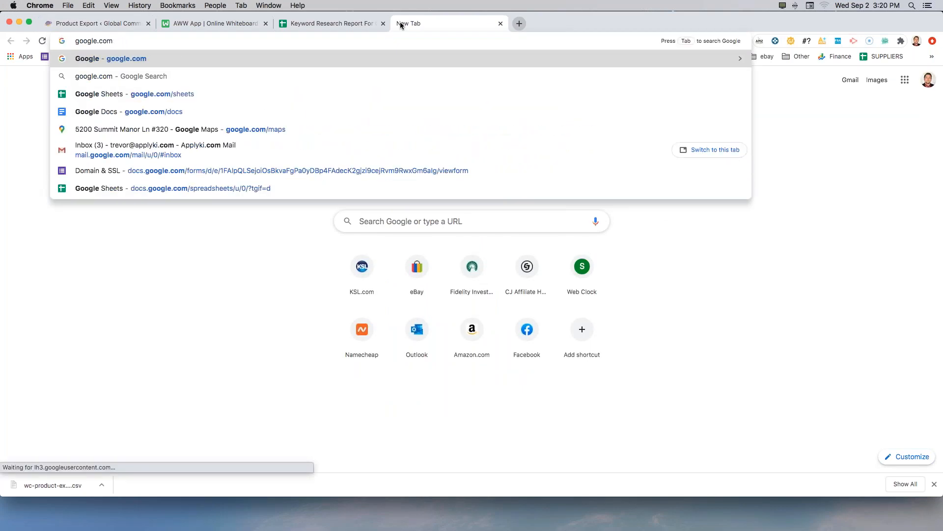
text(/sheets)
key(Return)
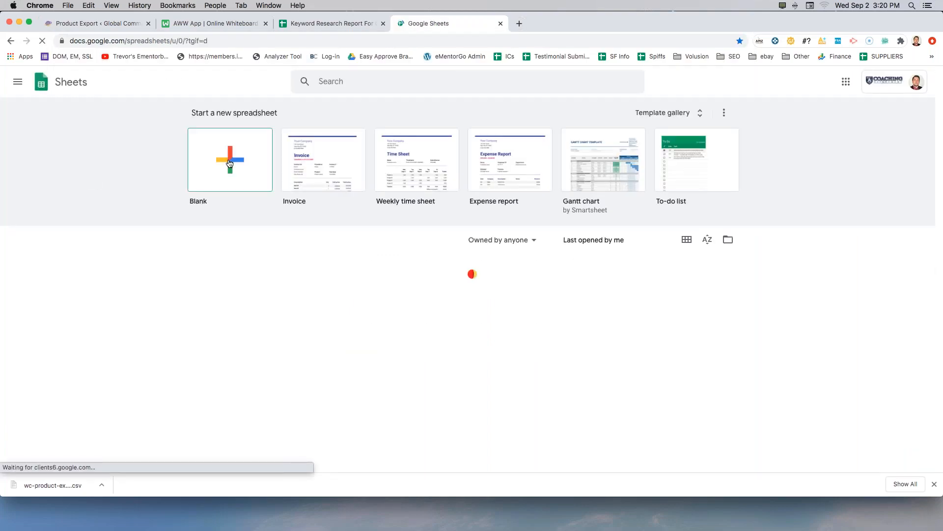
Create a blank spreadsheet and import the downloaded WooCommerce product export CSV into it, replacing the spreadsheet with automatic separator detection.
click(236, 159)
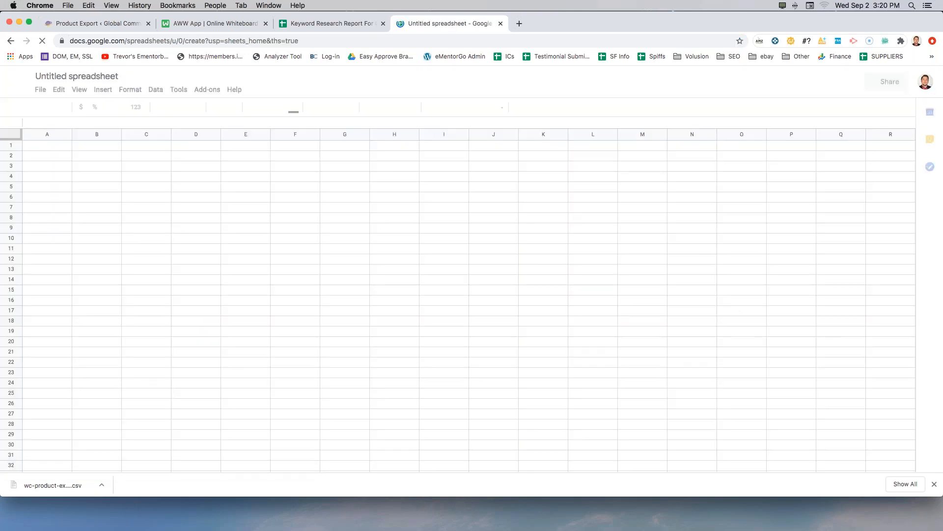
click(40, 91)
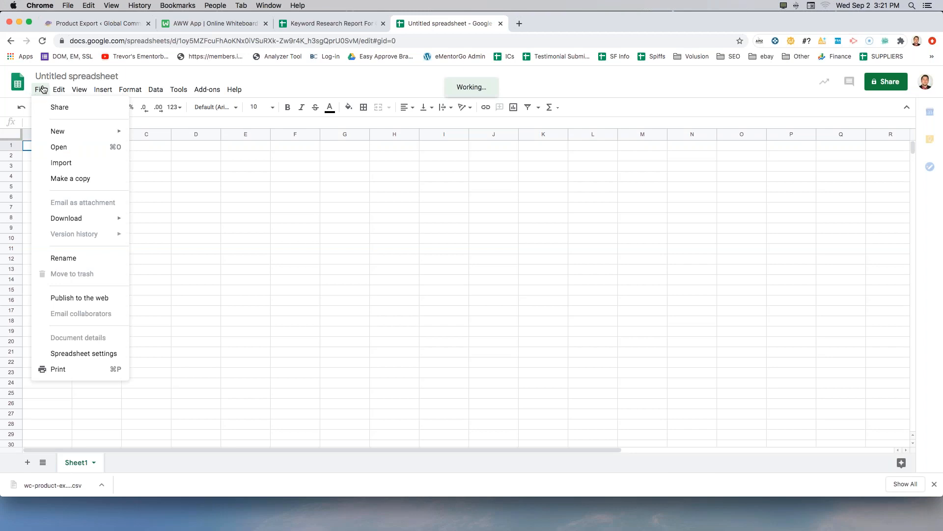
click(66, 167)
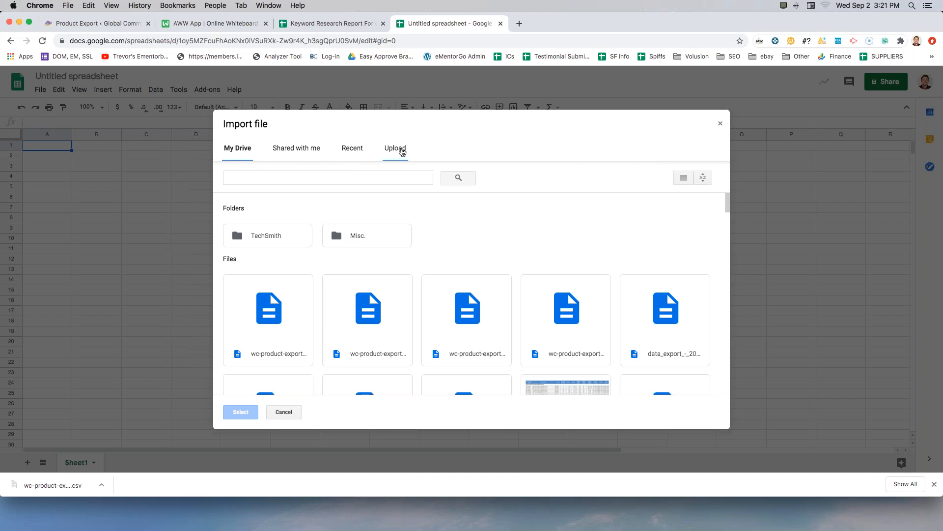
click(395, 149)
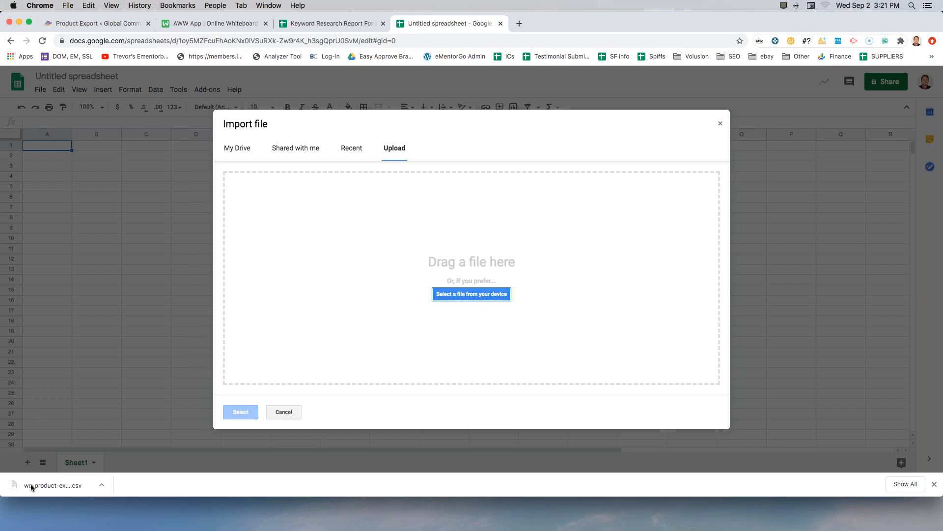
drag(51, 488, 426, 256)
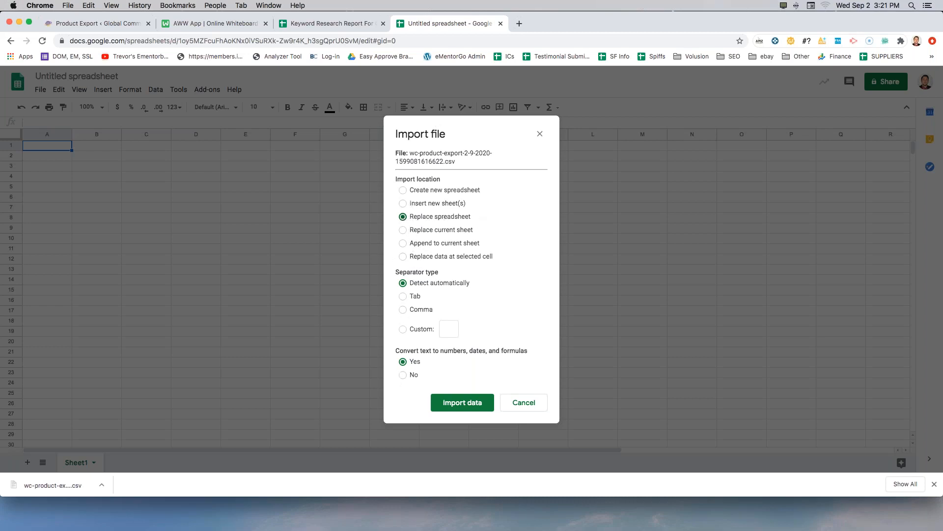
click(463, 403)
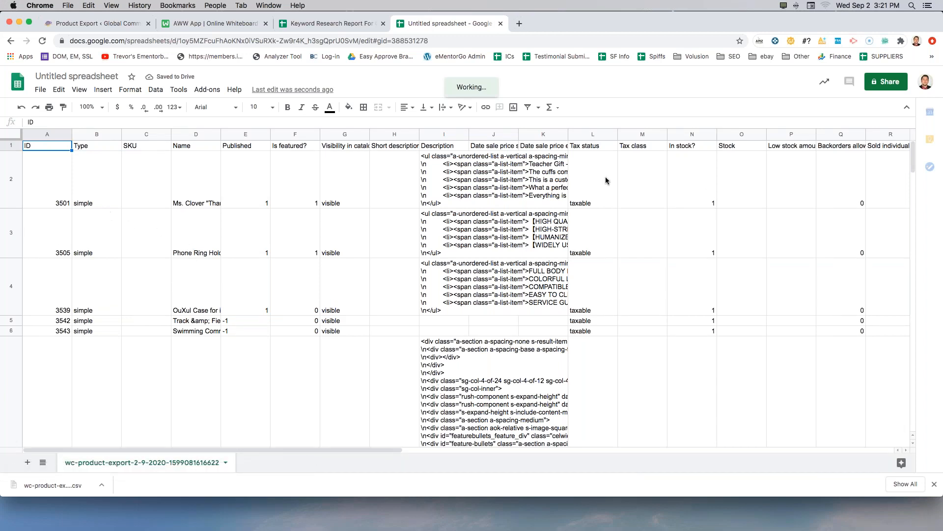
Rename the spreadsheet with the imported products as "Product List".
click(77, 78)
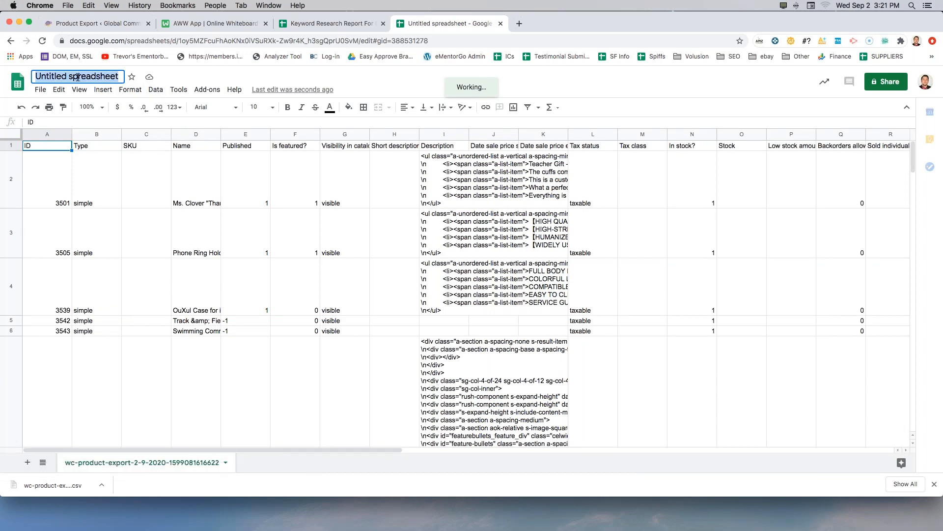
double_click(77, 77)
text(Pr)
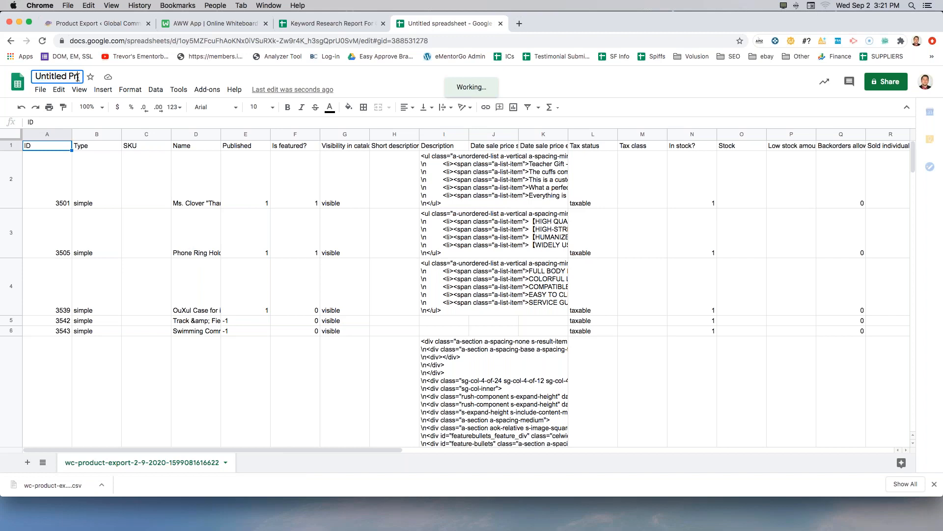
triple_click(78, 77)
text(Product List)
click(136, 161)
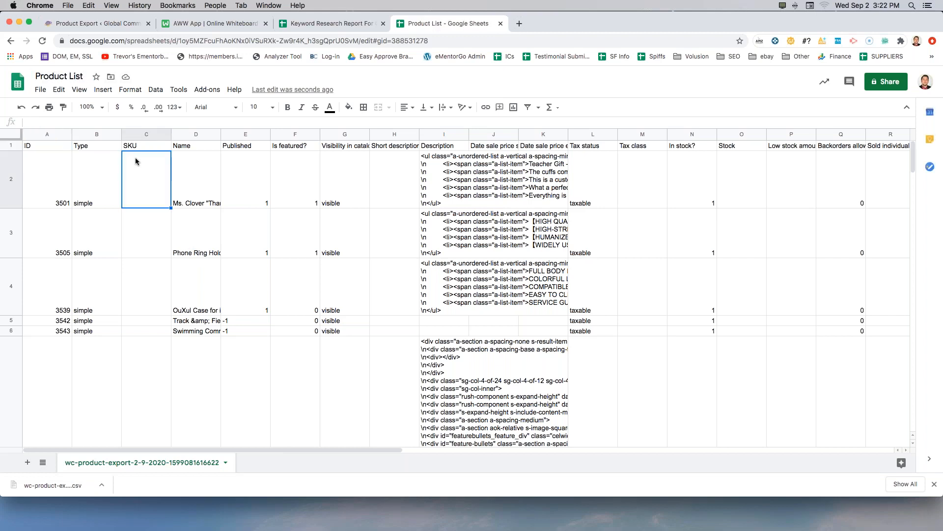
Widen the Name column (D) of the product list until most full product names are readable.
click(162, 306)
scroll(182, 199, down, 15)
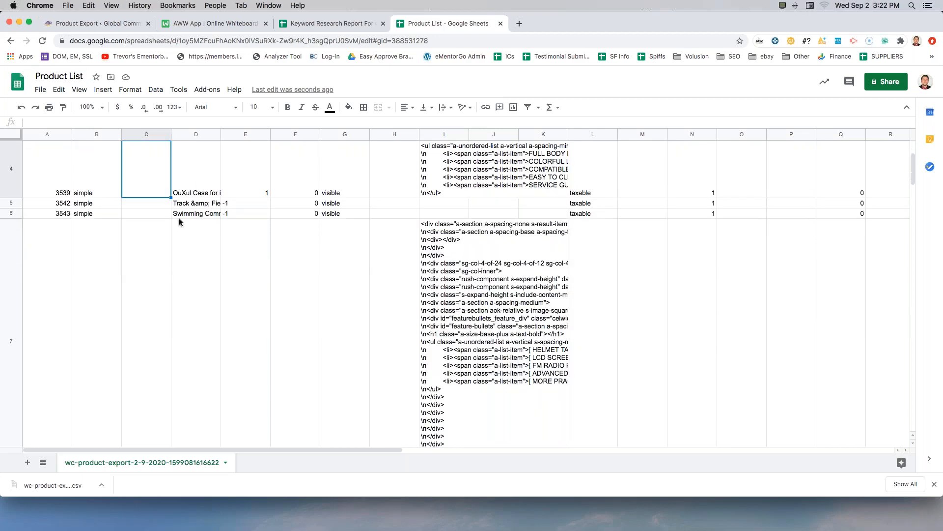
scroll(175, 238, down, 10)
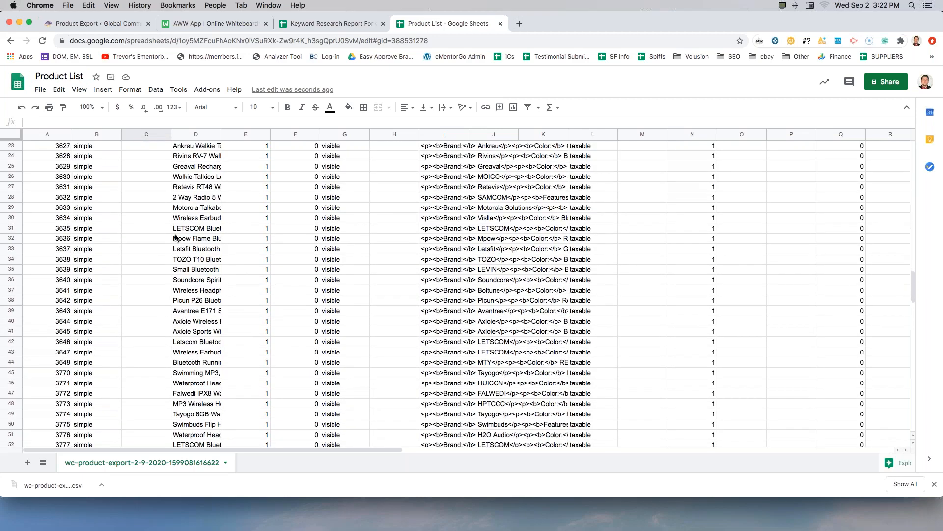
scroll(175, 238, down, 20)
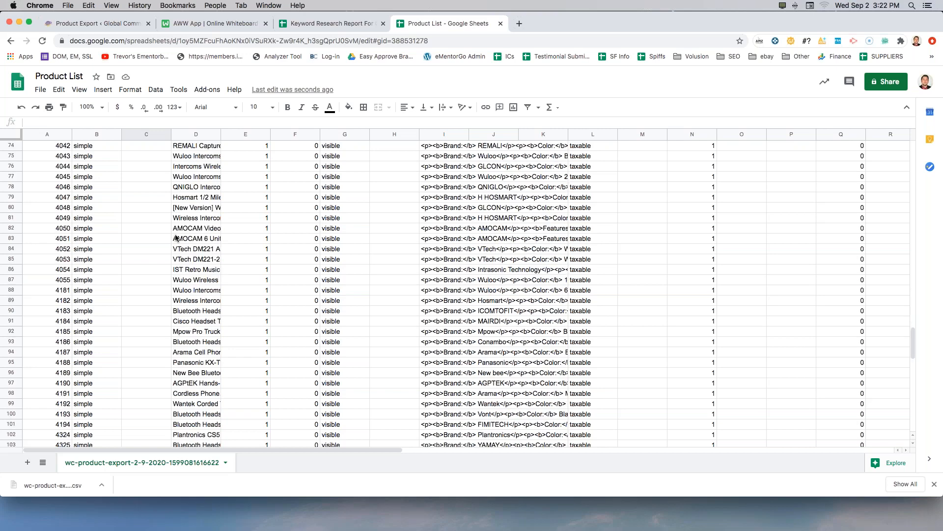
mouse_move(27, 424)
mouse_down()
mouse_move(333, 427)
mouse_move(11, 425)
mouse_up()
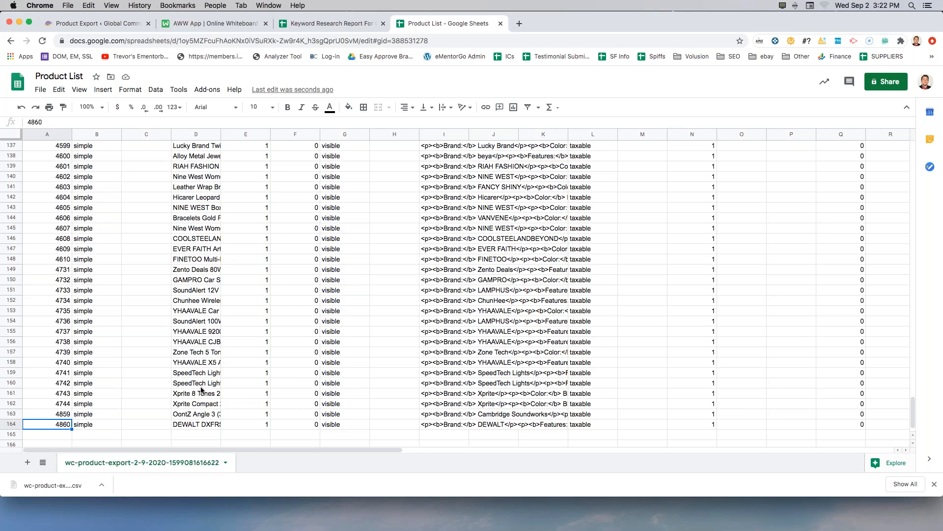
scroll(201, 390, up, 20)
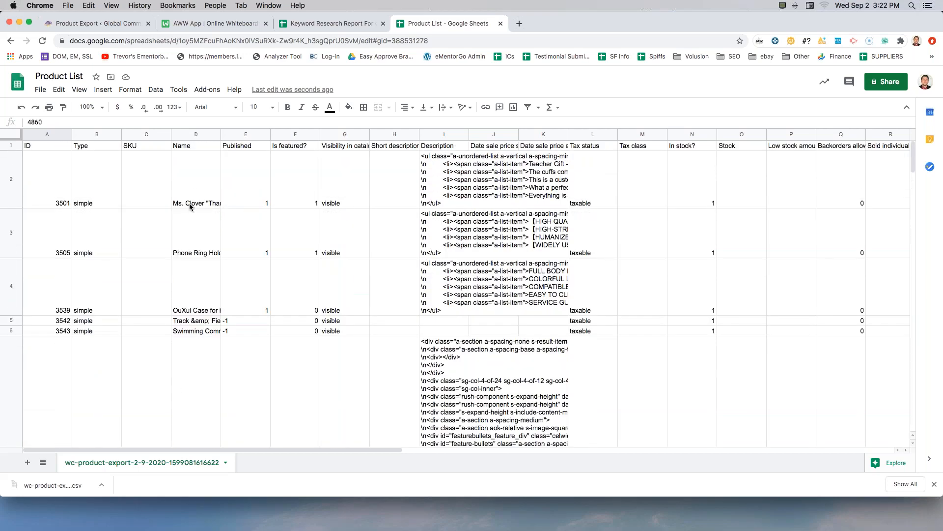
click(191, 145)
click(214, 157)
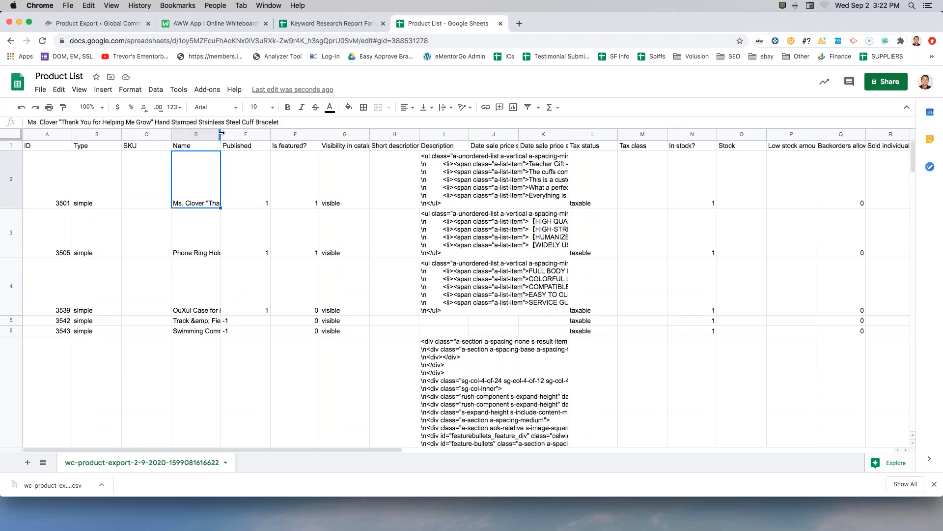
drag(221, 133, 641, 132)
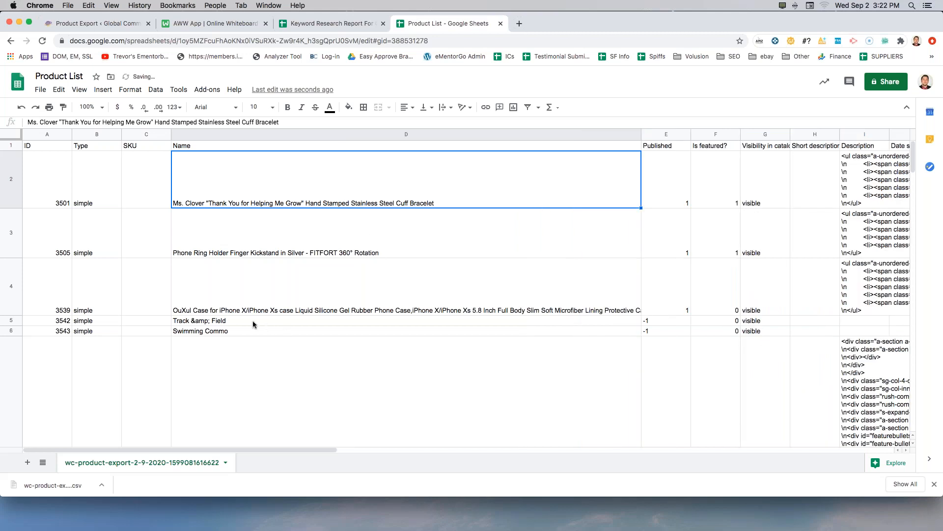
Copy all product names in column D, rows 2 to 164, and return to the keyword research report.
scroll(240, 314, down, 5)
scroll(240, 317, down, 10)
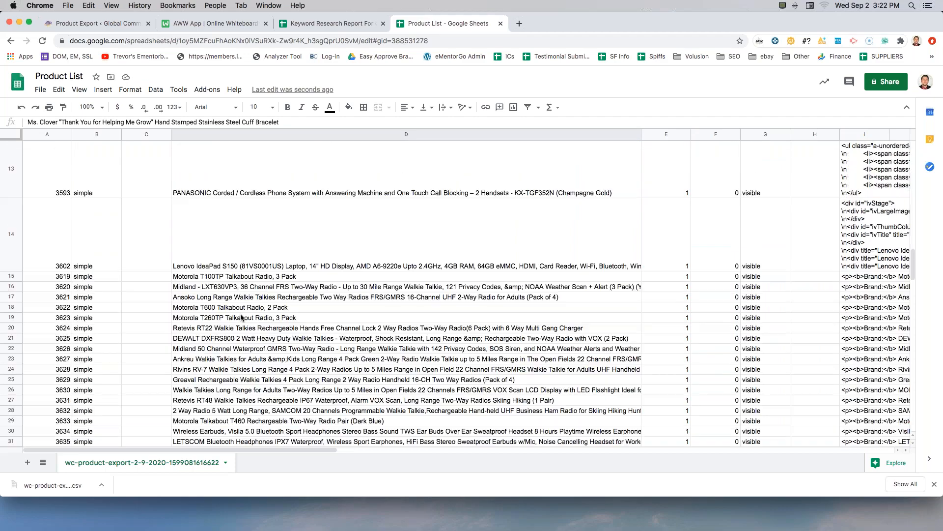
scroll(240, 317, down, 10)
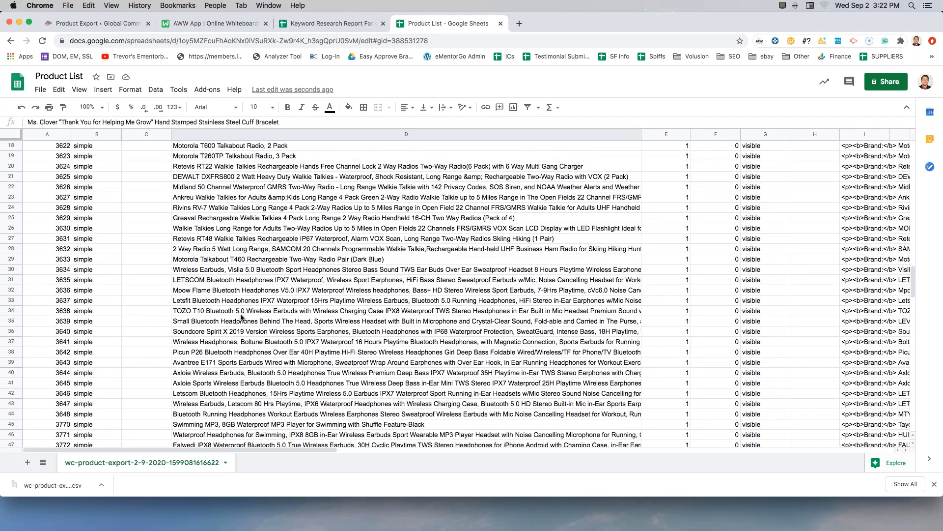
scroll(240, 316, down, 20)
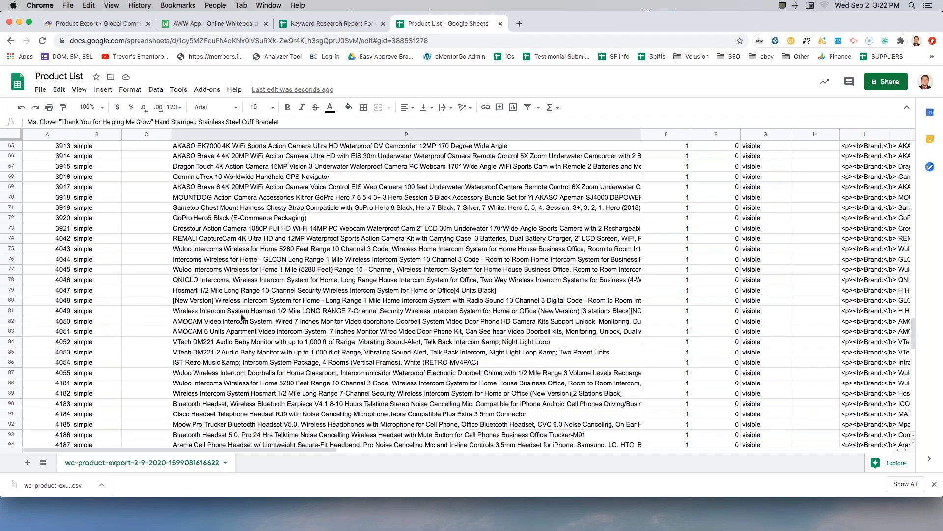
scroll(240, 317, down, 15)
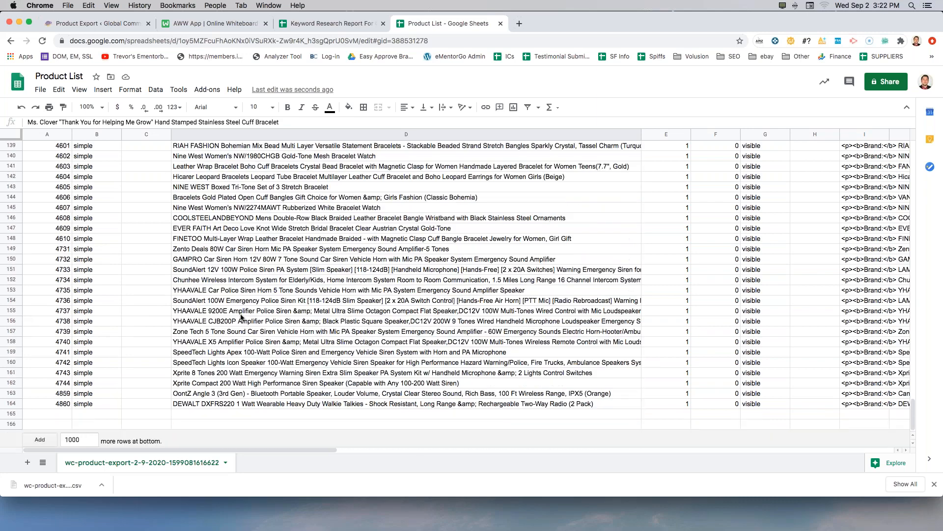
scroll(240, 317, up, 20)
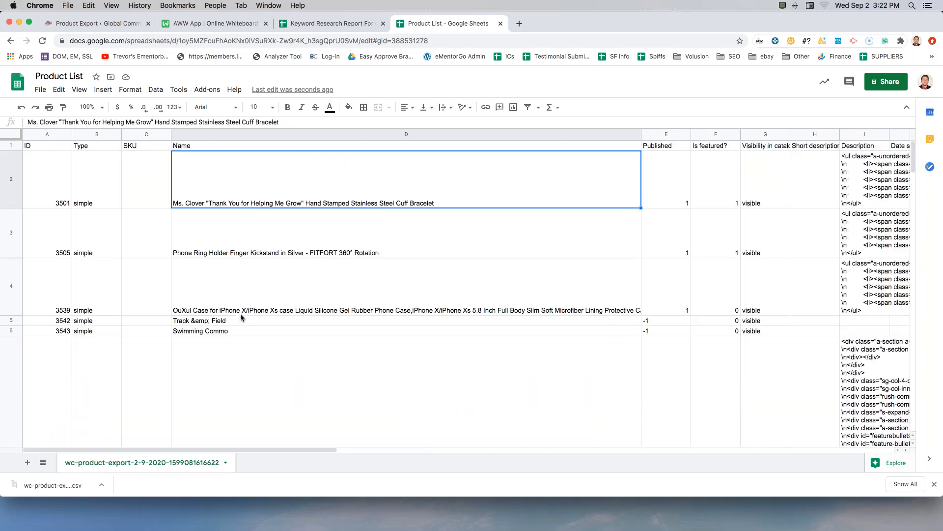
click(206, 268)
drag(261, 202, 208, 394)
scroll(318, 284, up, 20)
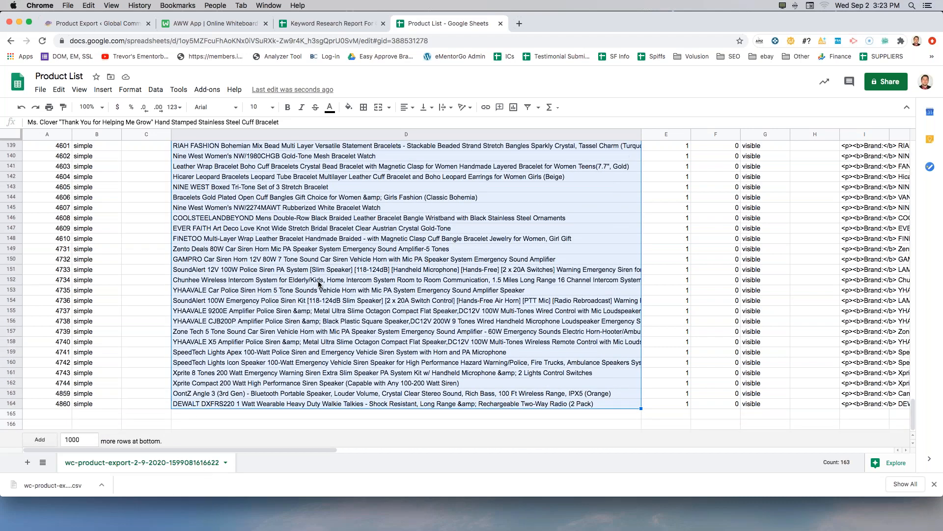
scroll(318, 284, down, 10)
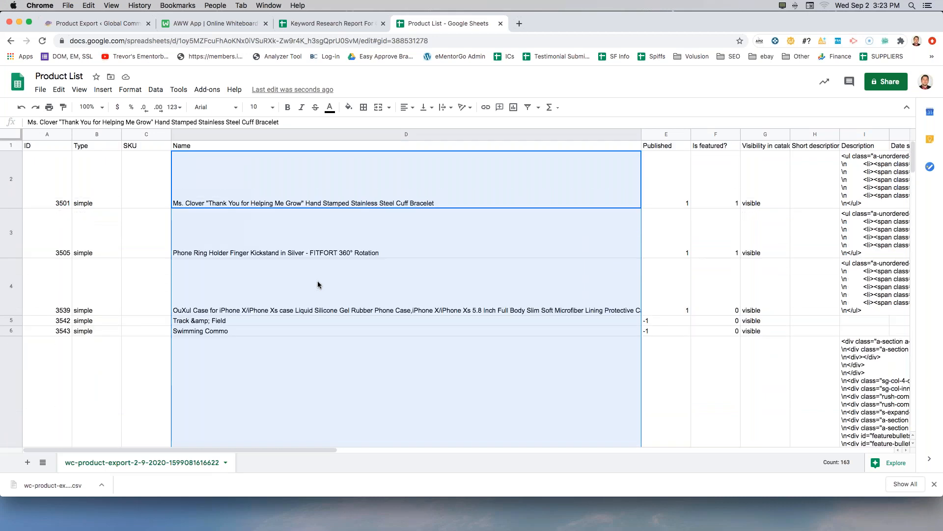
right_click(317, 277)
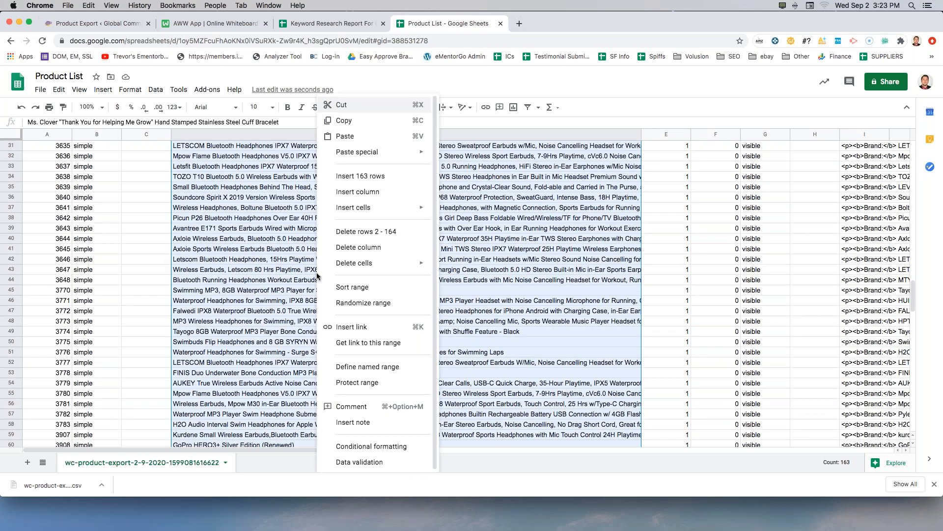
click(356, 121)
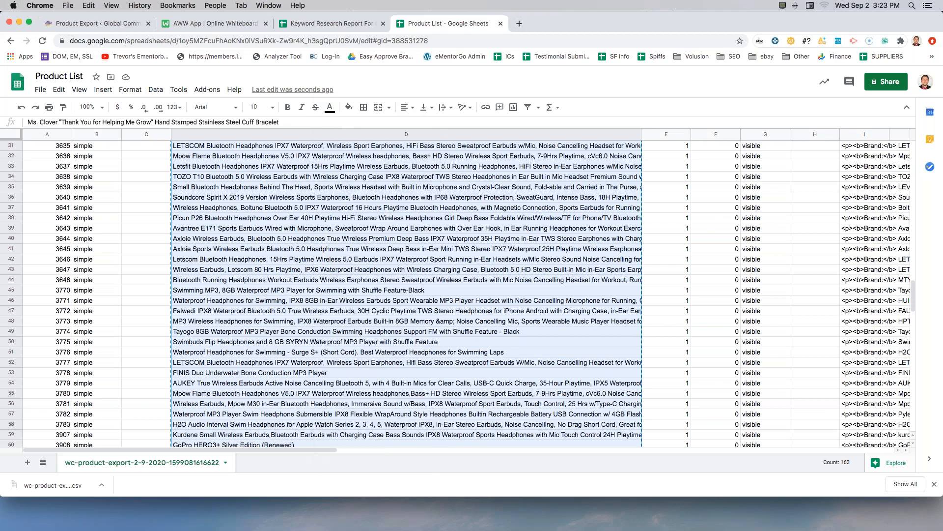
click(334, 23)
click(120, 221)
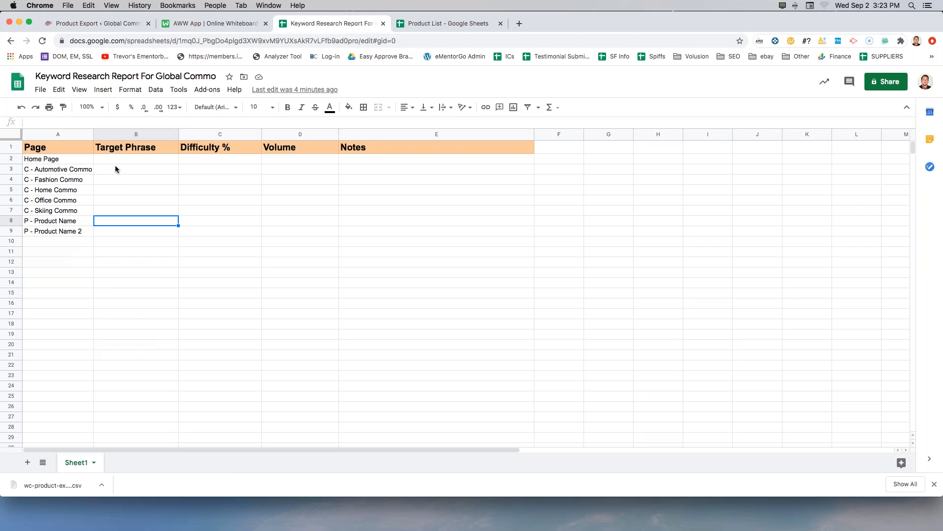
click(117, 160)
right_click(120, 163)
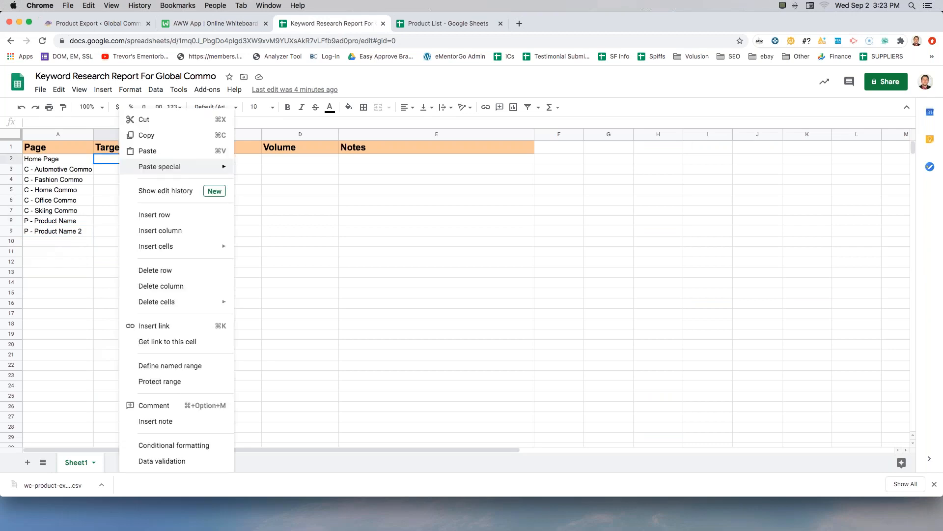
click(102, 183)
Paste the copied product names into the Page column of the keyword report, starting at cell A10.
click(41, 242)
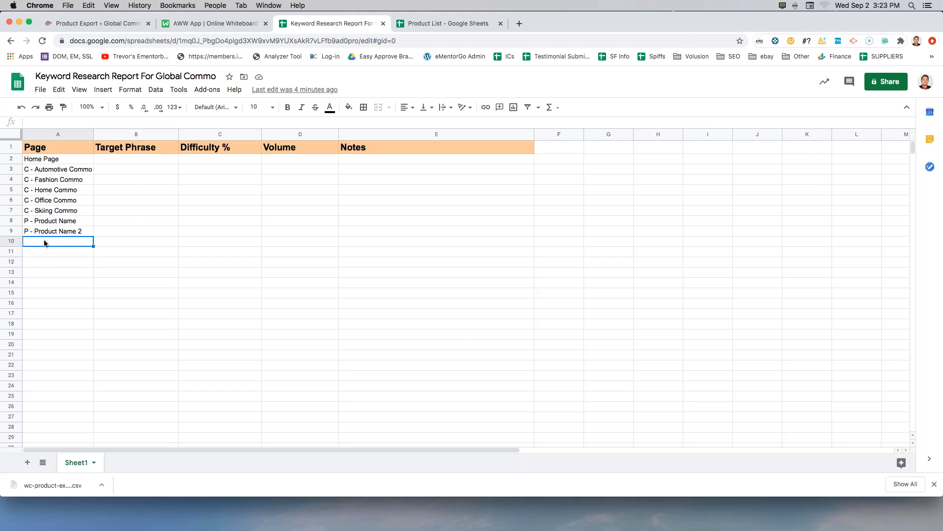
right_click(44, 243)
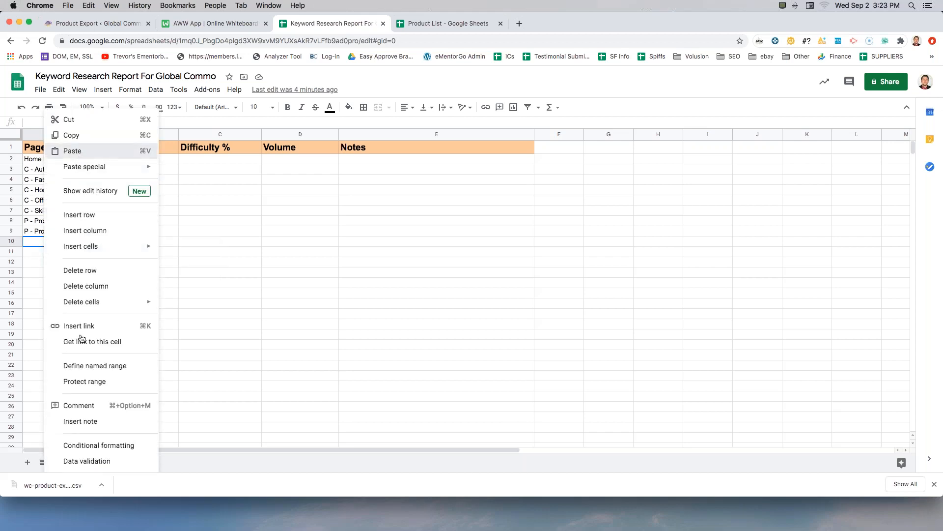
key(super+v)
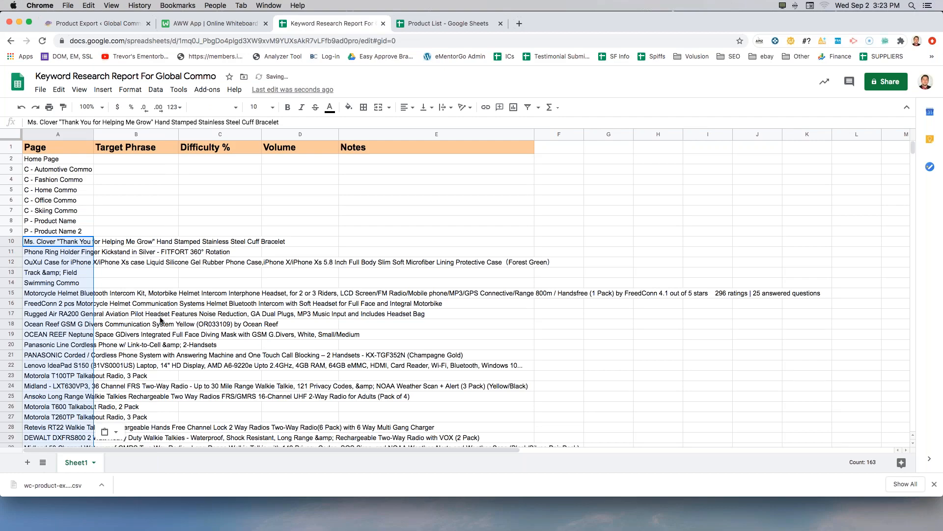
Widen the Page column (A) of the keyword report to fit most of the pasted product names.
scroll(124, 333, down, 12)
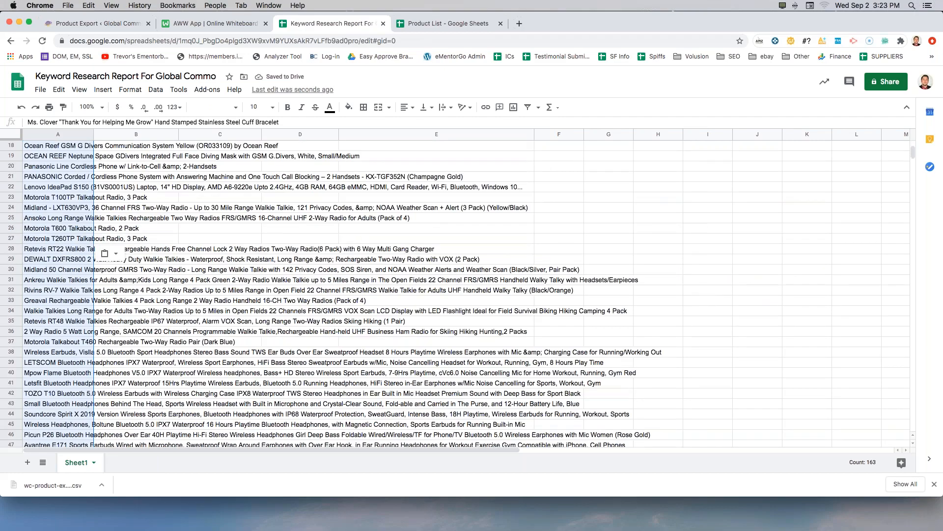
scroll(124, 333, down, 20)
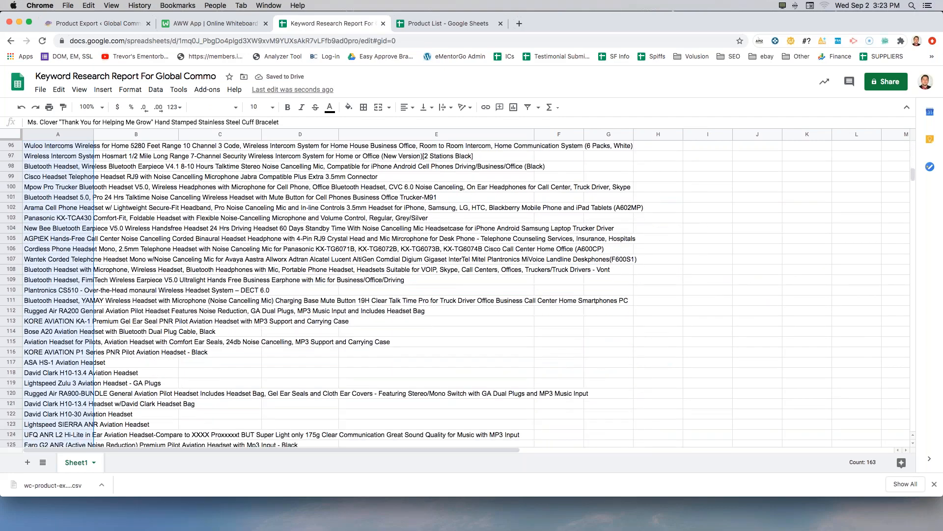
scroll(124, 333, down, 11)
scroll(118, 333, up, 17)
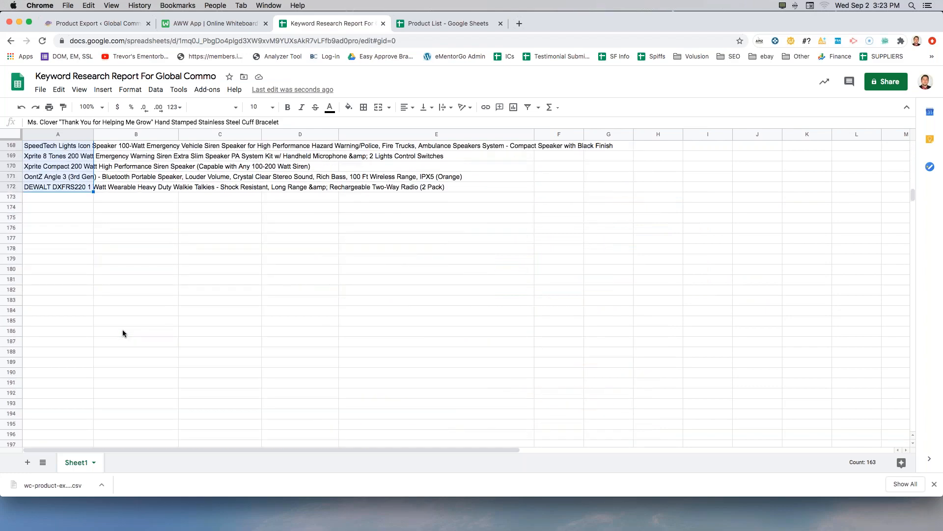
scroll(114, 334, up, 20)
click(120, 297)
scroll(86, 298, up, 10)
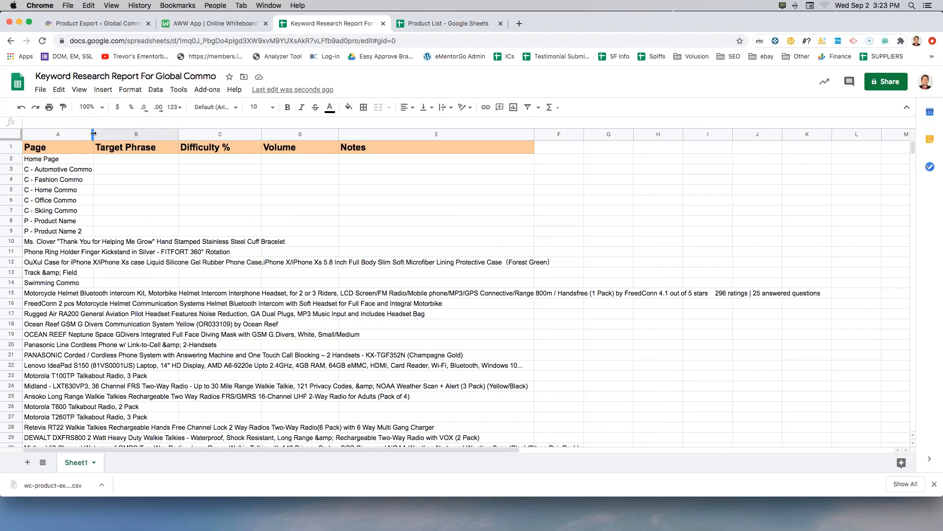
drag(94, 134, 492, 133)
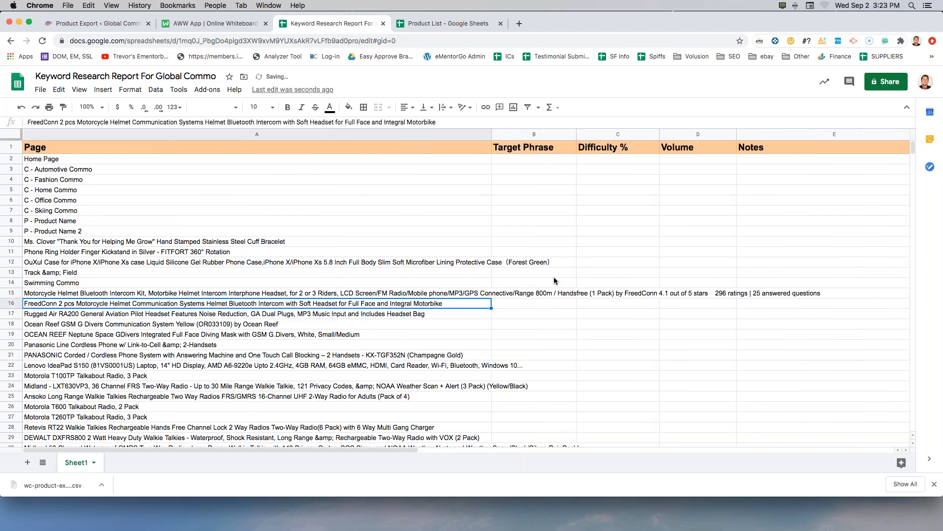
Try out 12 in cell B12 and 54 in cell B15 of the Target Phrase column, and clear both cells.
click(511, 282)
click(504, 213)
click(508, 263)
text(12)
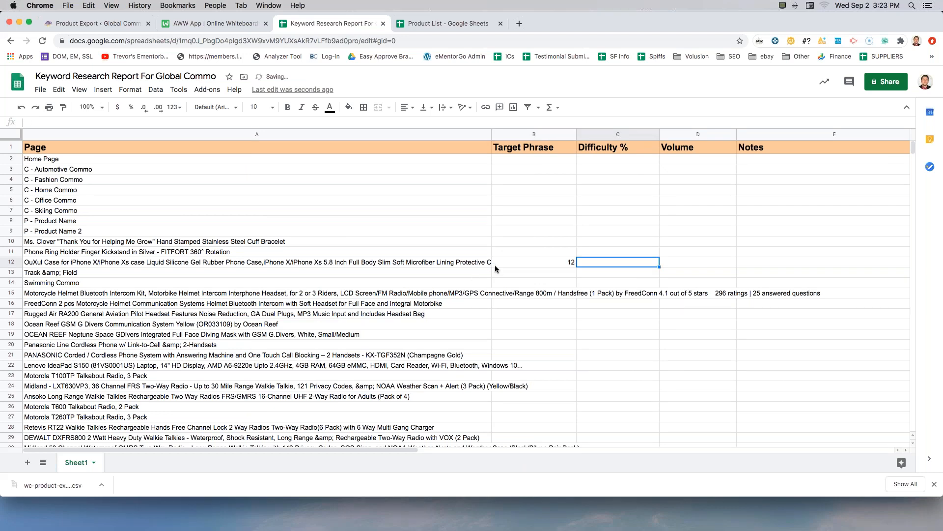
click(460, 265)
click(517, 263)
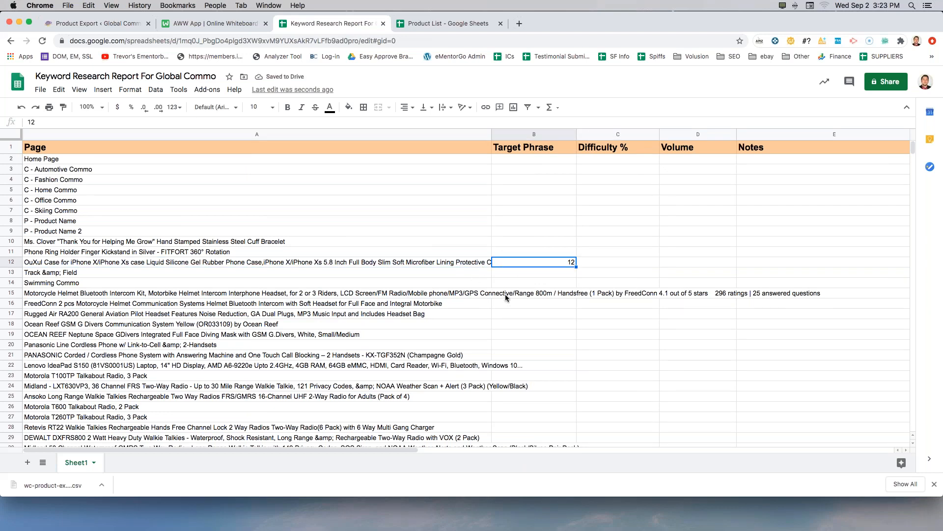
click(11, 293)
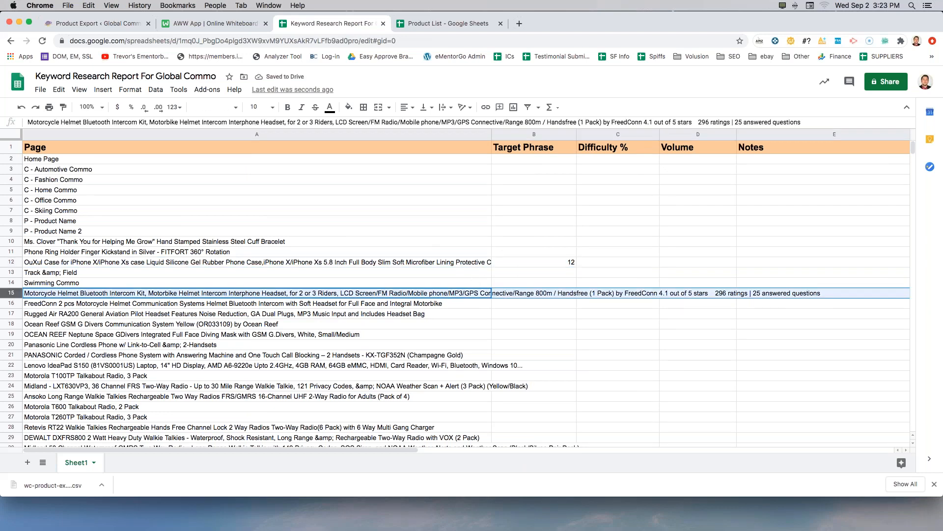
drag(529, 320, 529, 315)
click(527, 295)
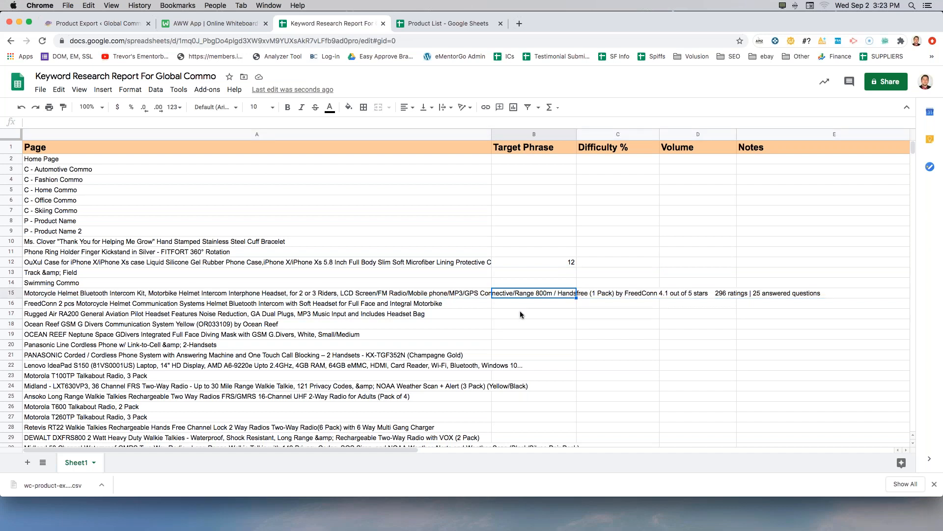
text(54)
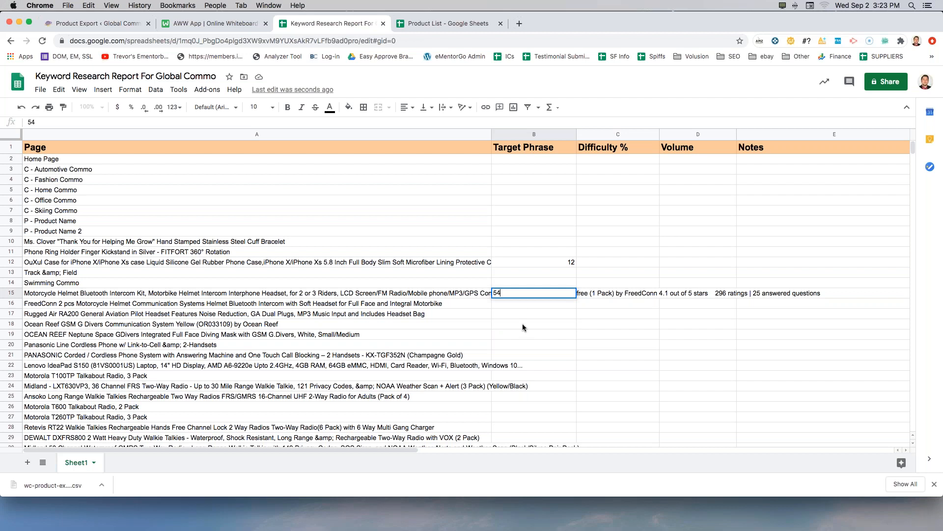
double_click(531, 291)
key(BackSpace)
click(521, 264)
key(Delete)
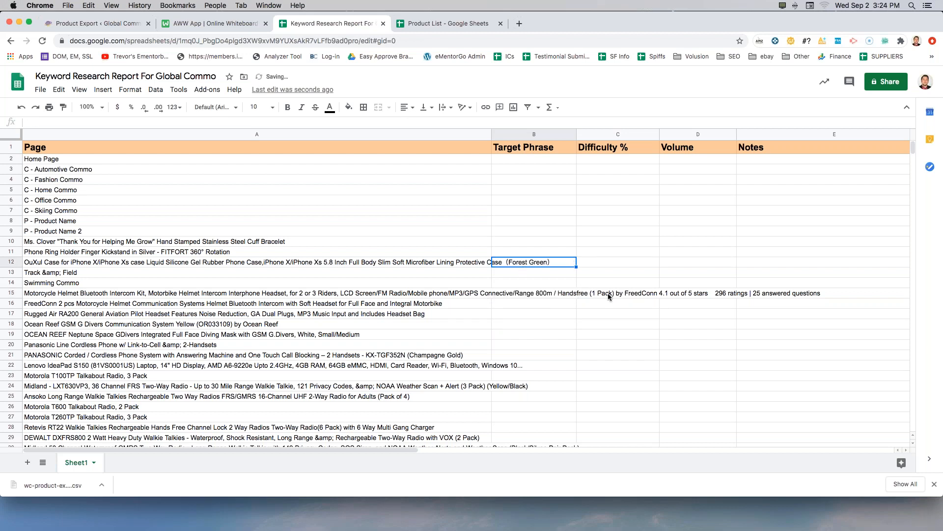
Try out 54 in cell C15 and 42 in cell B15 beside the long motorcycle helmet product name, and clear both.
click(609, 295)
text(54)
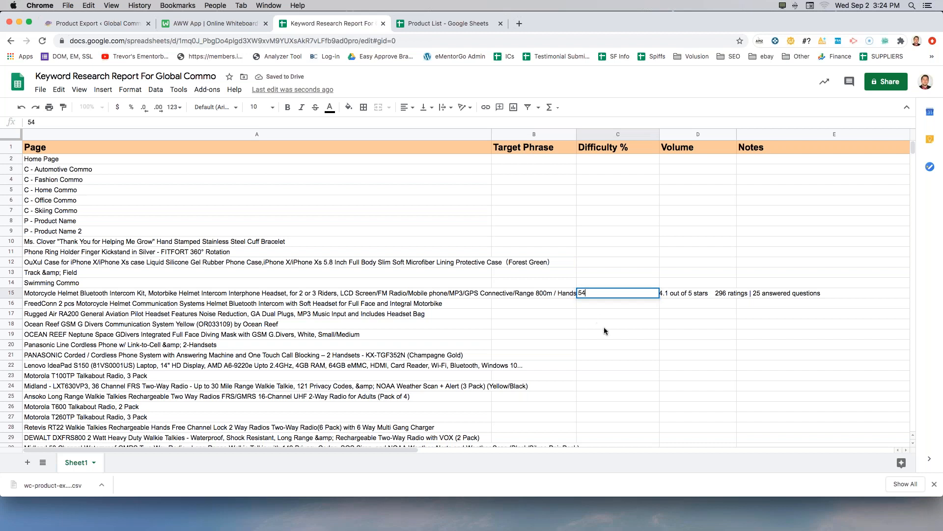
click(603, 326)
click(542, 295)
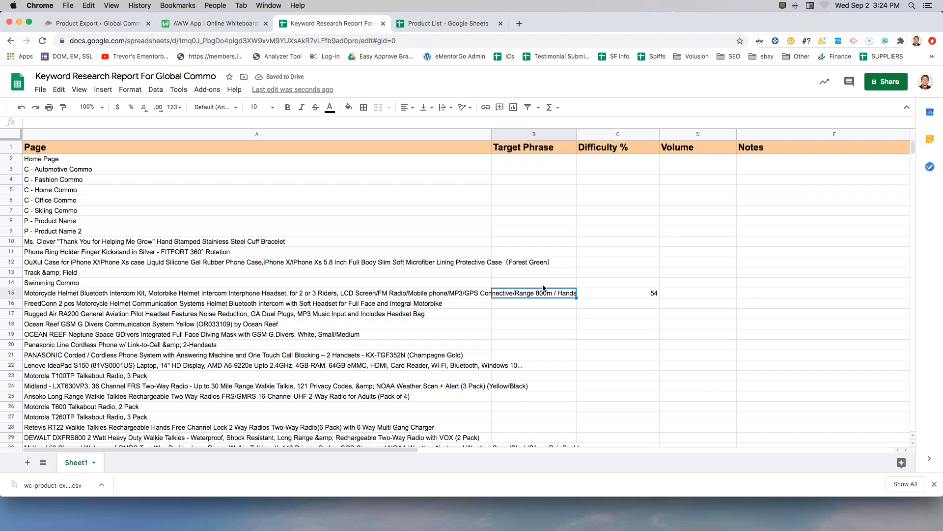
text(42)
click(527, 346)
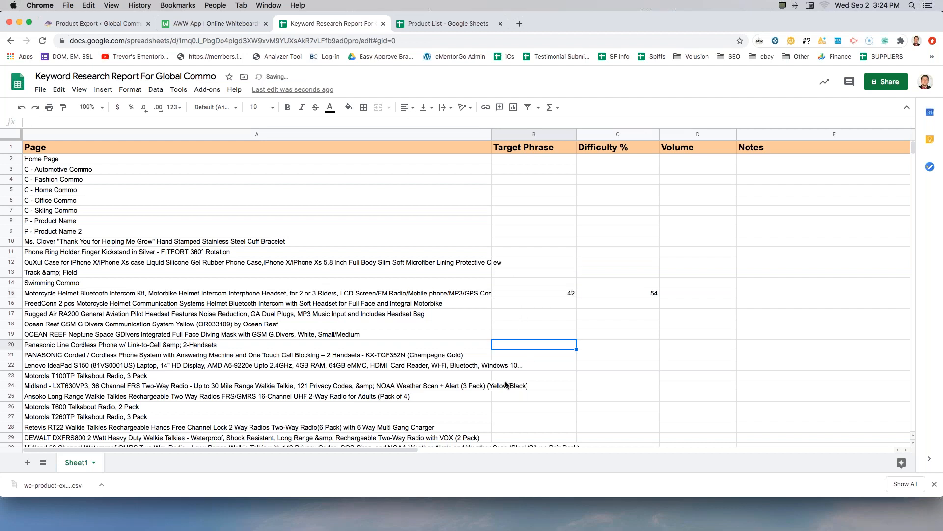
click(520, 264)
click(522, 282)
click(544, 294)
key(Delete)
click(616, 296)
key(Delete)
click(560, 336)
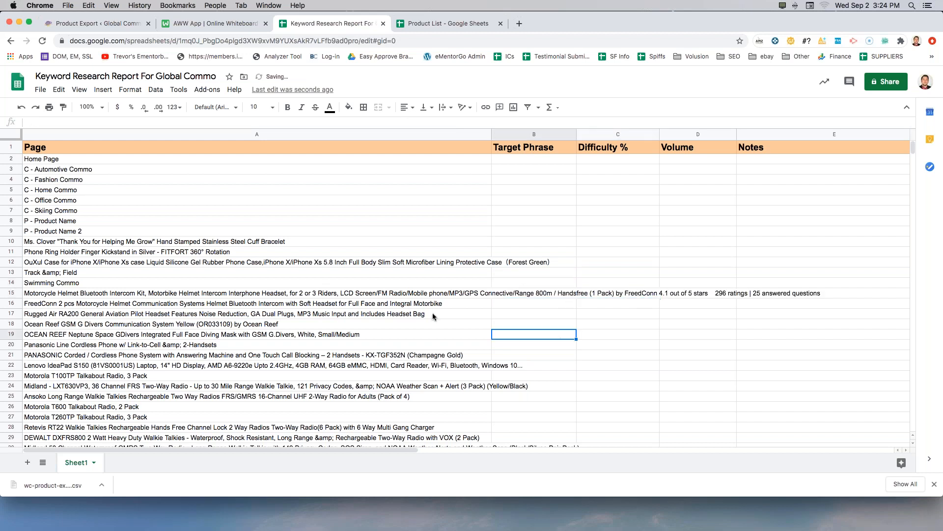
Add the prefix "P - " to the bracelet and phone ring holder product names in cells A10 and A11.
double_click(35, 243)
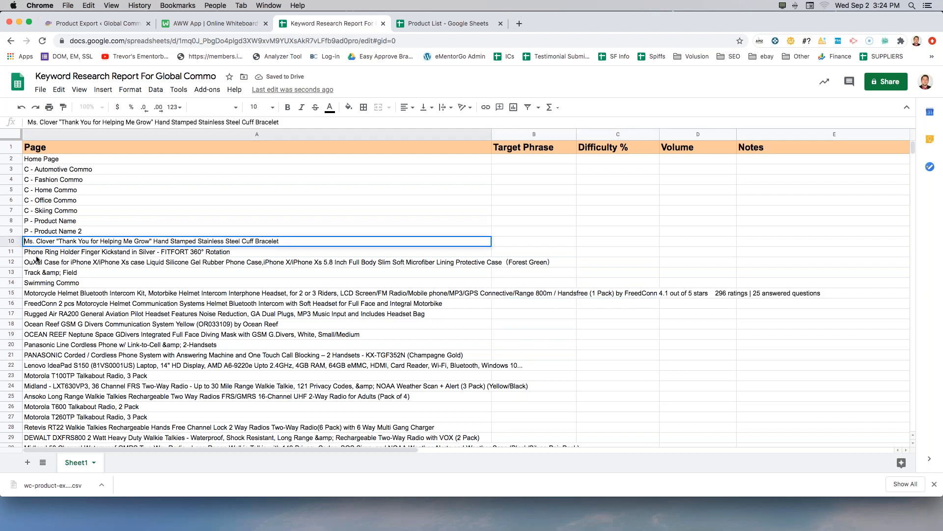
text(P 0)
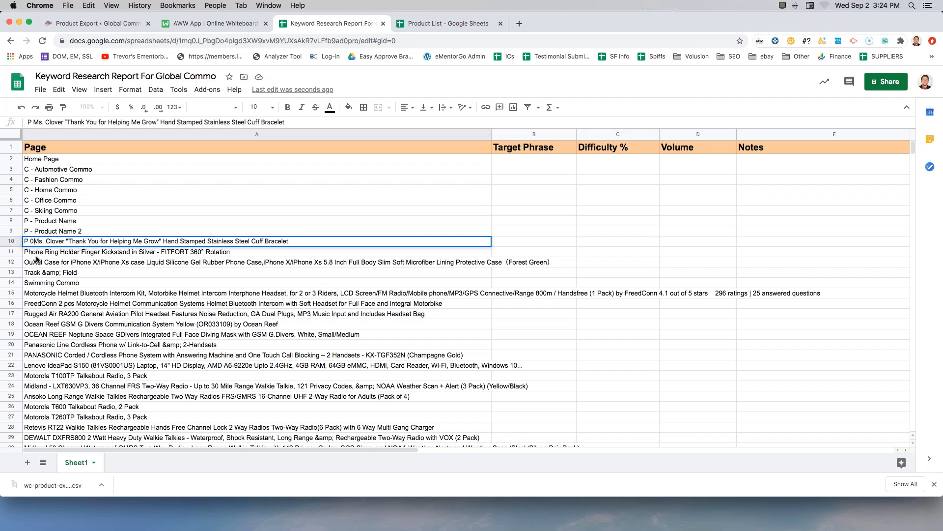
key(BackSpace)
text(-)
click(64, 307)
double_click(25, 251)
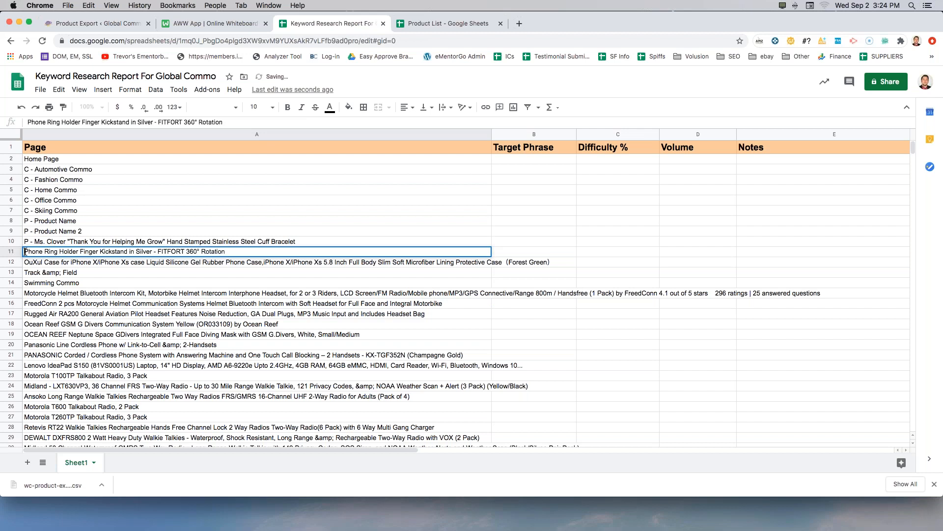
text(P -)
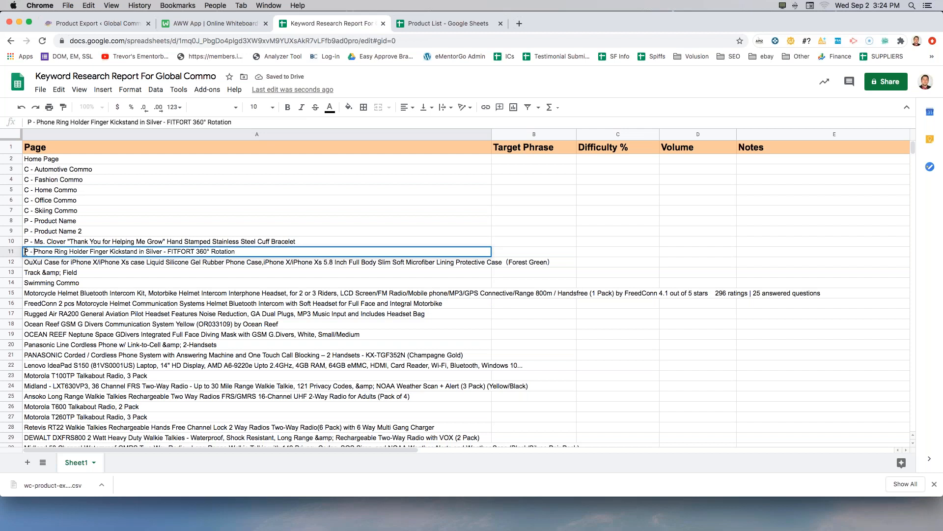
click(89, 292)
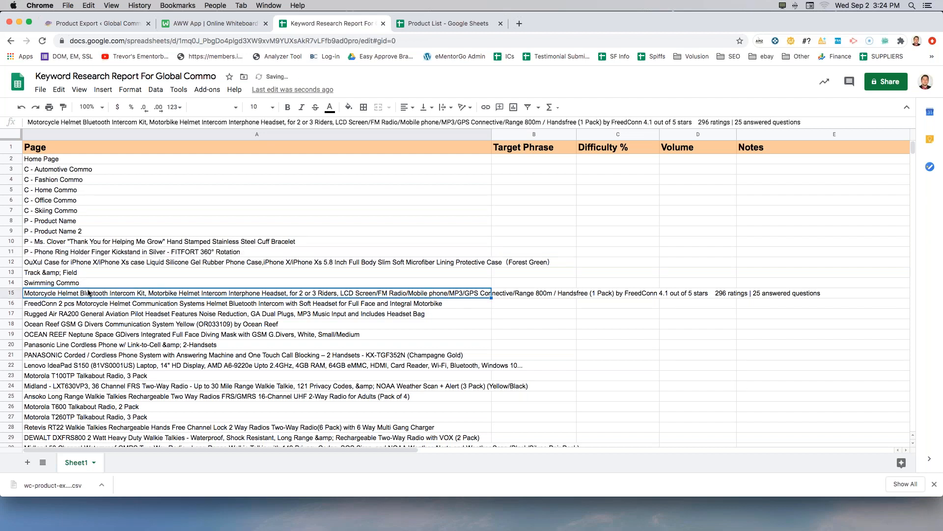
Add the prefix "P - " to the OuXul phone case and Track & Field entries in cells A12 and A13.
double_click(30, 263)
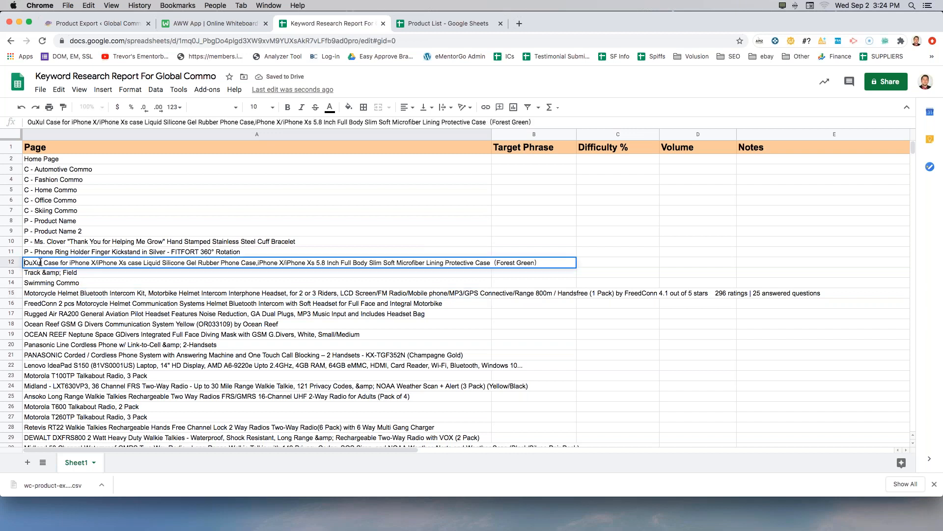
text(P -)
click(64, 314)
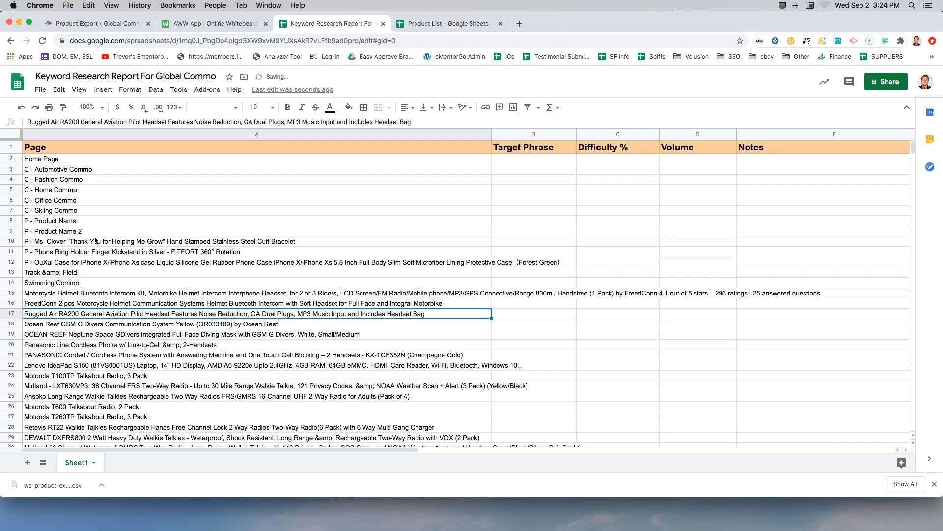
click(28, 274)
double_click(28, 275)
text(P -)
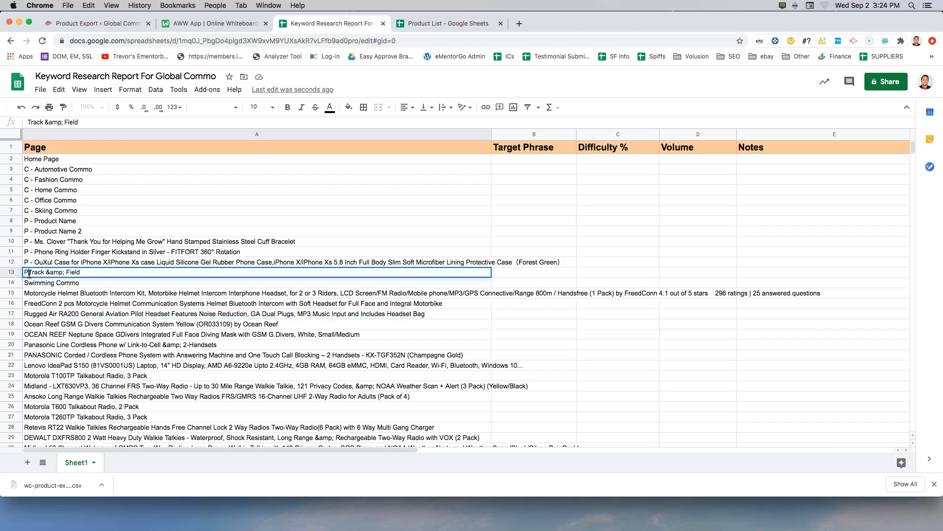
click(61, 303)
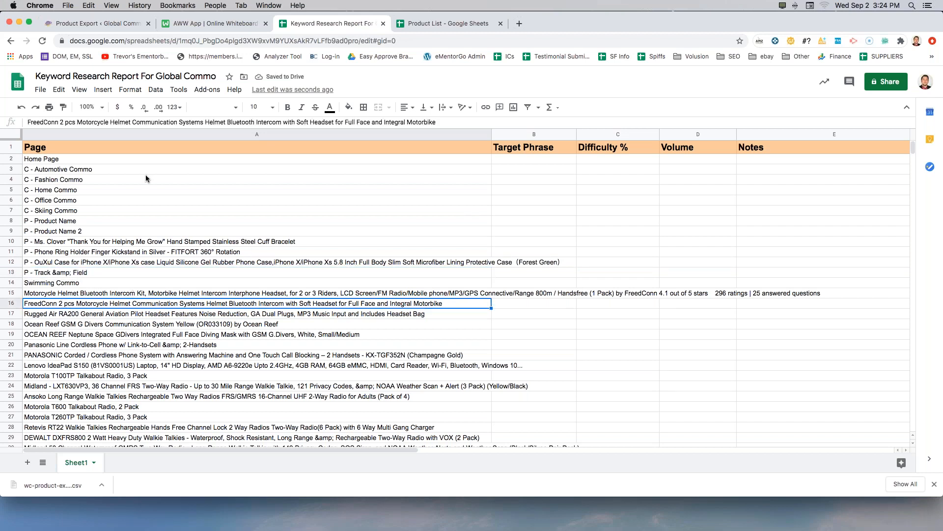
Compare the site structure sketch on the AWW whiteboard with the page list in the keyword research report.
click(245, 25)
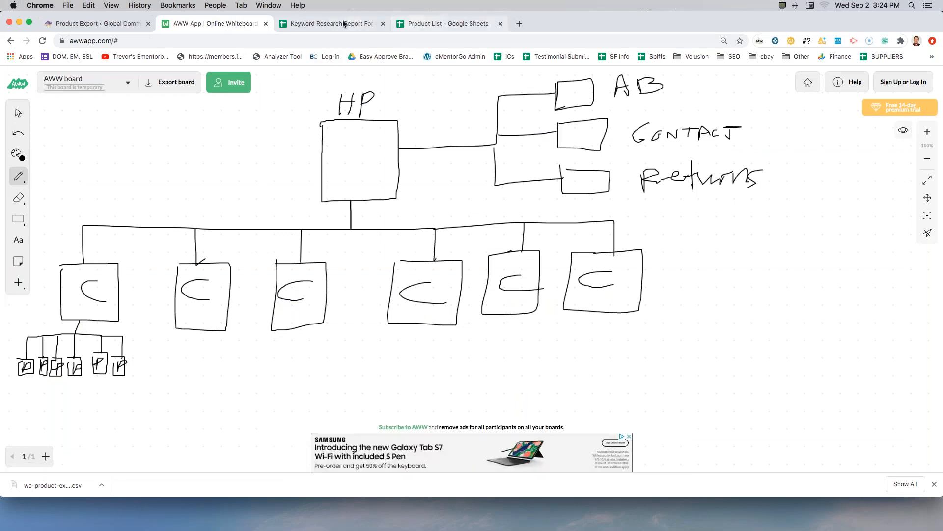
key(ctrl+Tab)
scroll(108, 219, down, 5)
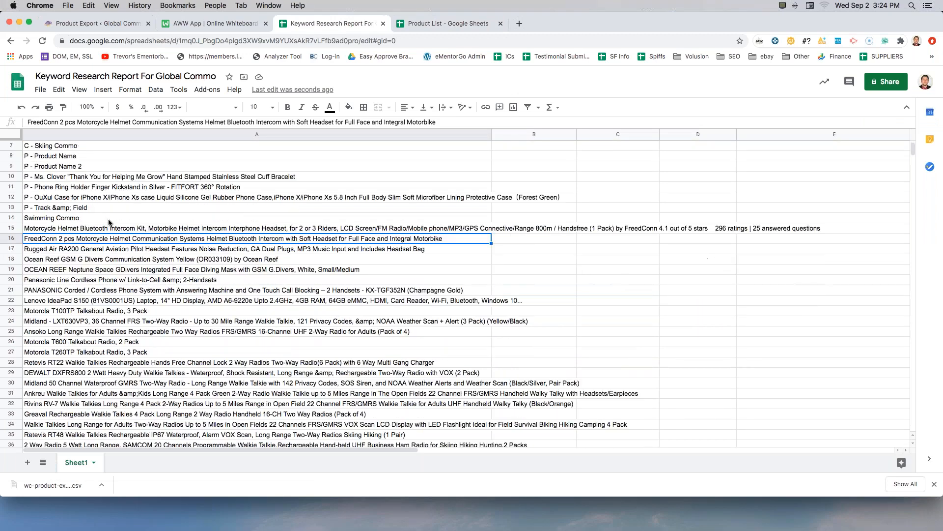
scroll(108, 222, up, 5)
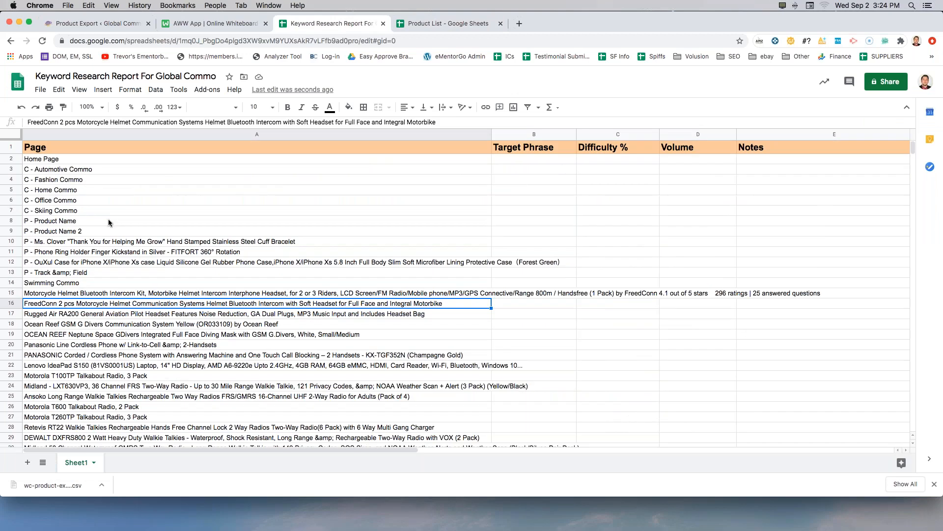
Go over the Target Phrase, Difficulty % and Volume columns against the listed pages of the keyword report.
click(278, 242)
click(493, 177)
click(446, 244)
click(520, 163)
click(510, 190)
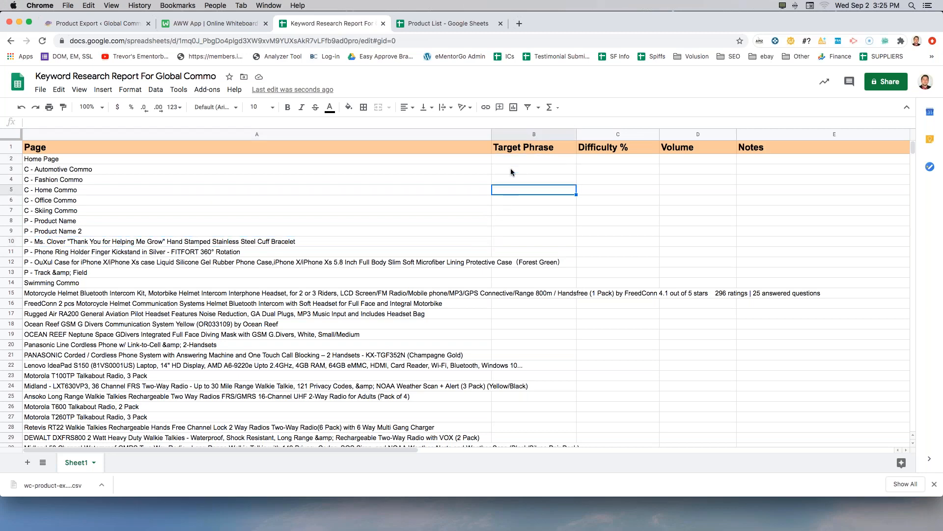
scroll(523, 192, down, 2)
scroll(523, 191, down, 3)
scroll(512, 164, up, 5)
click(634, 148)
drag(602, 179, 603, 169)
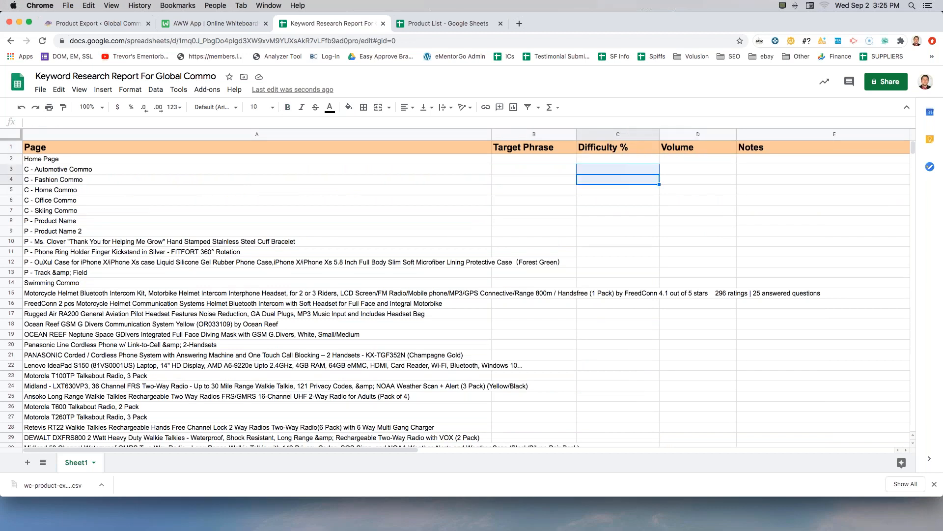
click(624, 134)
click(692, 134)
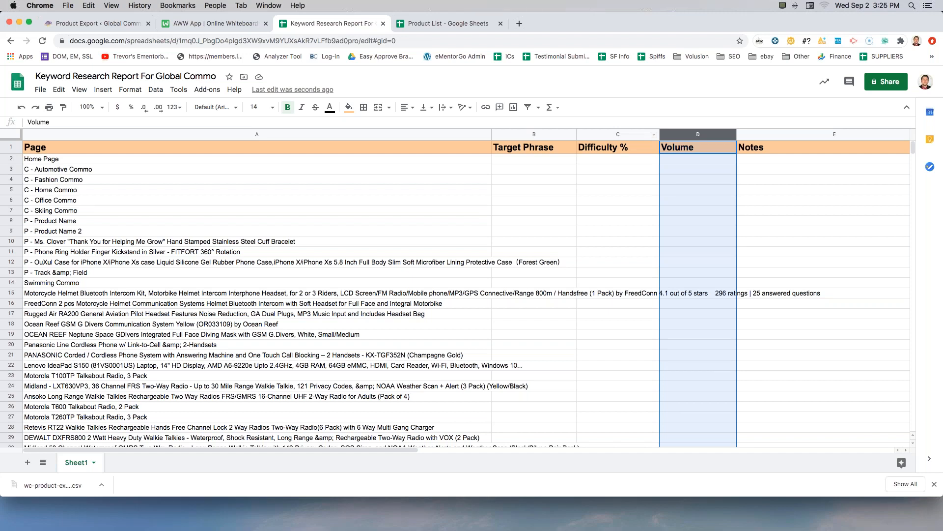
click(609, 231)
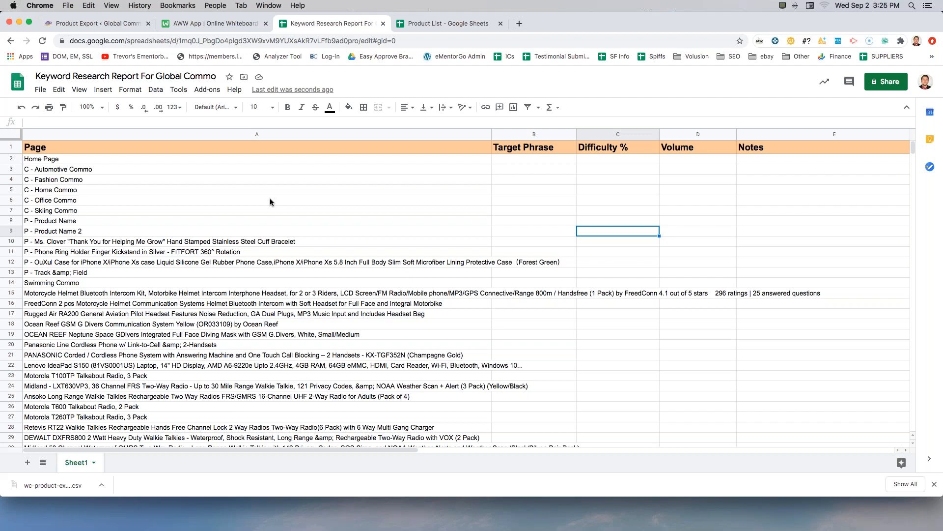
Enter "home communication" as the target phrase for the C - Home Commo page in cell B5.
click(56, 181)
click(54, 193)
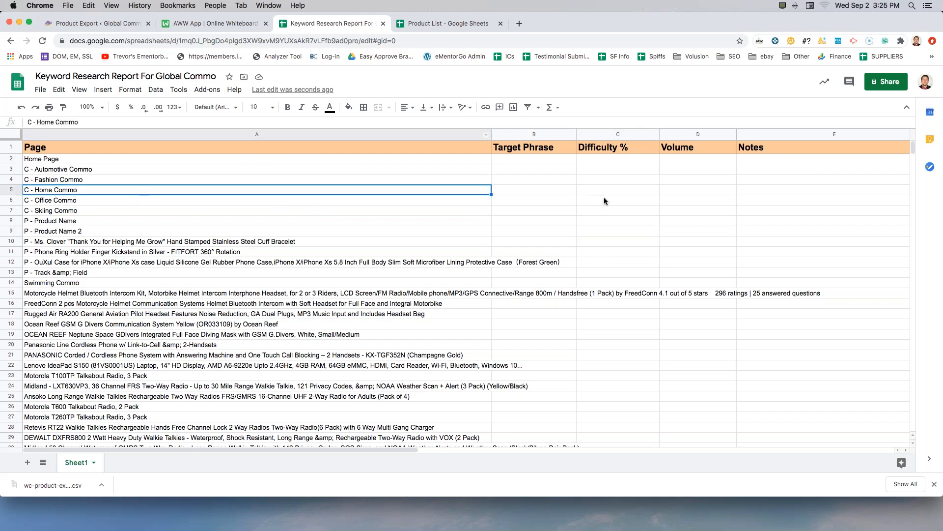
double_click(512, 189)
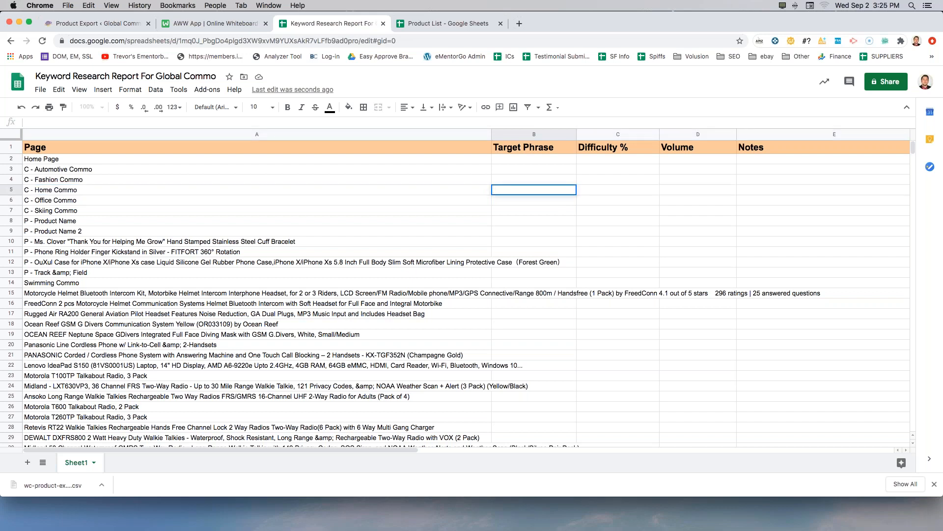
text(home coumminc)
key(BackSpace)
key(BackSpace)
key(BackSpace)
key(BackSpace)
key(BackSpace)
key(BackSpace)
key(BackSpace)
text(ommunication)
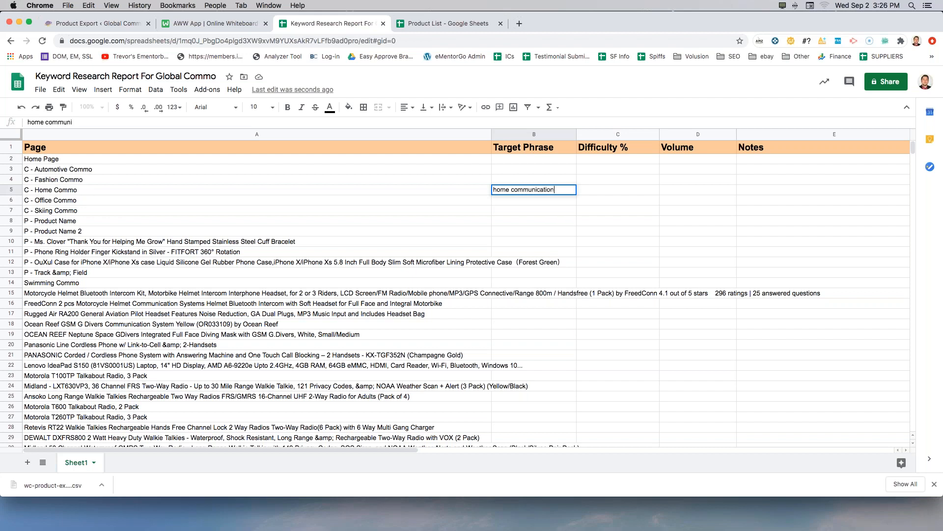
key(Tab)
click(523, 191)
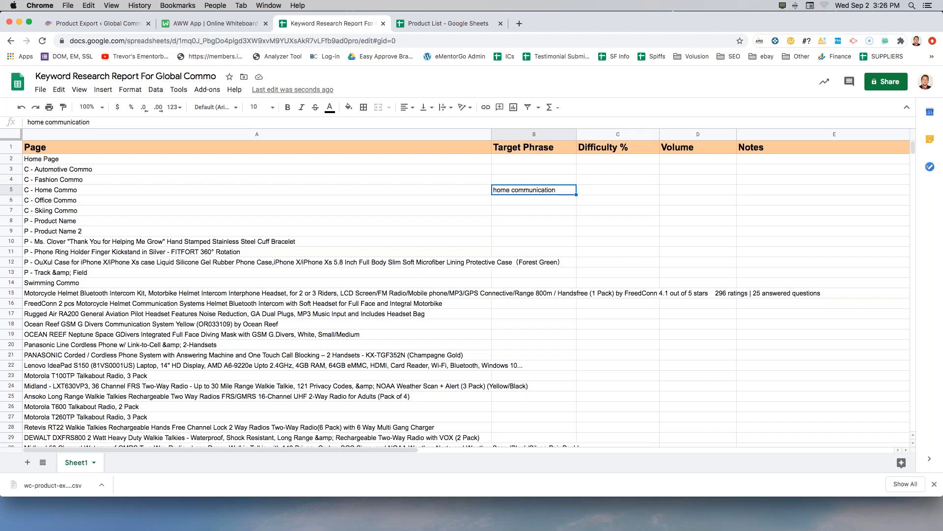
Search Google for "home communication" in a new browser tab and look through the results page.
click(515, 24)
text(google.com)
key(Return)
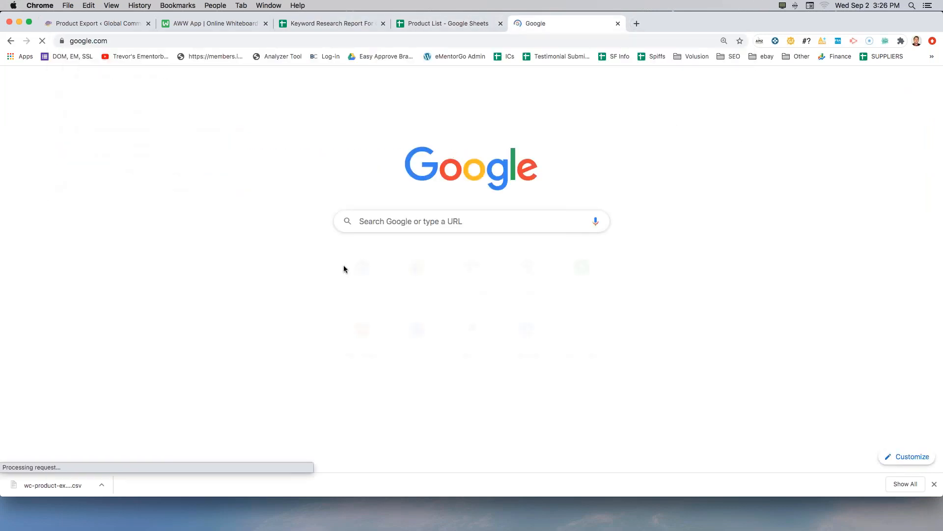
text(home co)
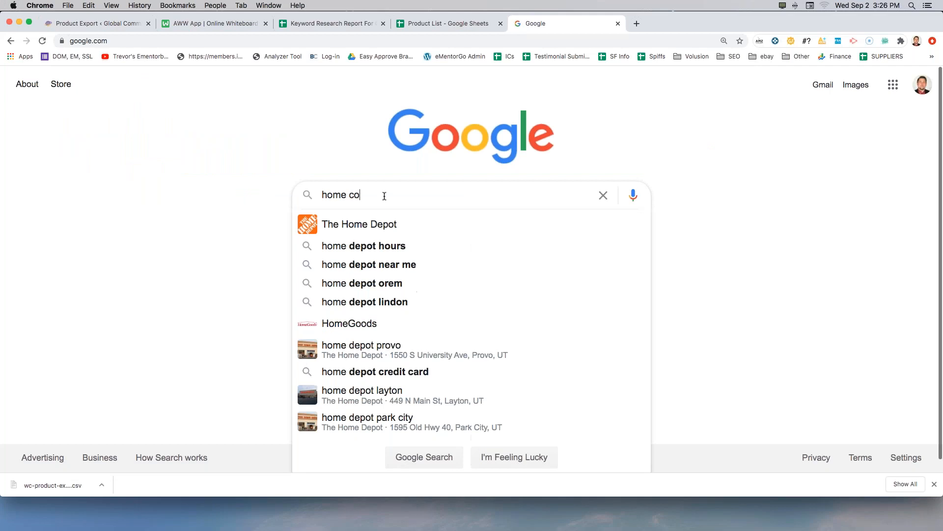
text(mmuniccatio)
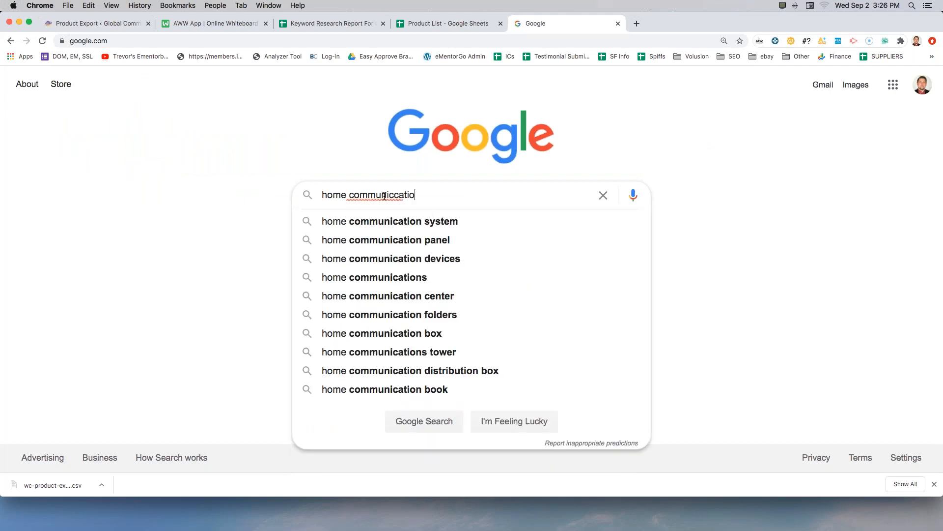
key(BackSpace)
key(BackSpace)
key(BackSpace)
key(BackSpace)
key(BackSpace)
text(ation)
key(Return)
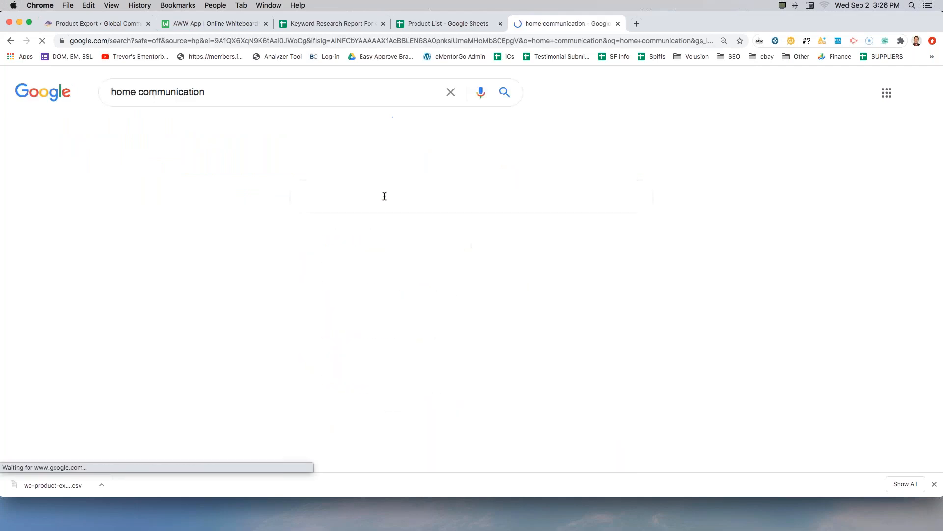
scroll(295, 319, down, 2)
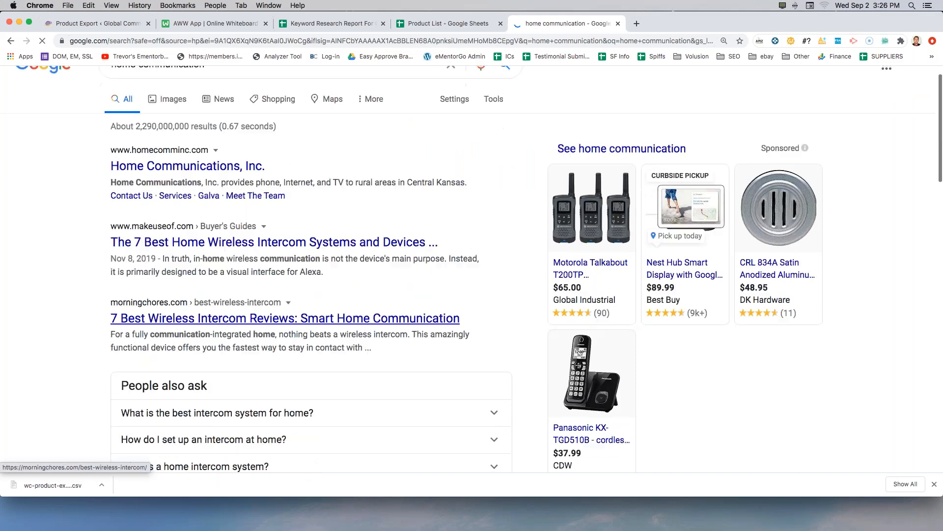
scroll(207, 324, down, 15)
scroll(207, 343, up, 4)
Return to the keyword research report and review its home, category and product page entries.
click(418, 25)
click(341, 26)
click(424, 26)
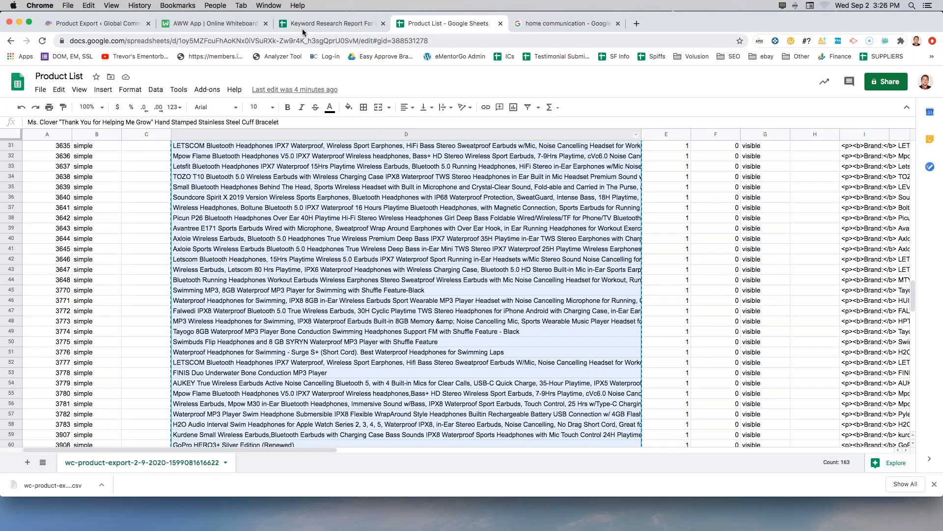
click(303, 29)
click(559, 212)
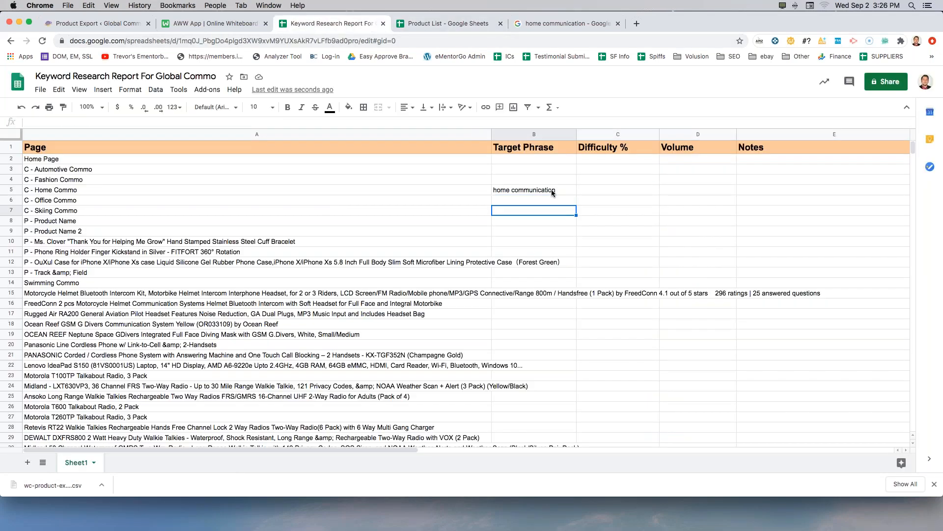
click(223, 160)
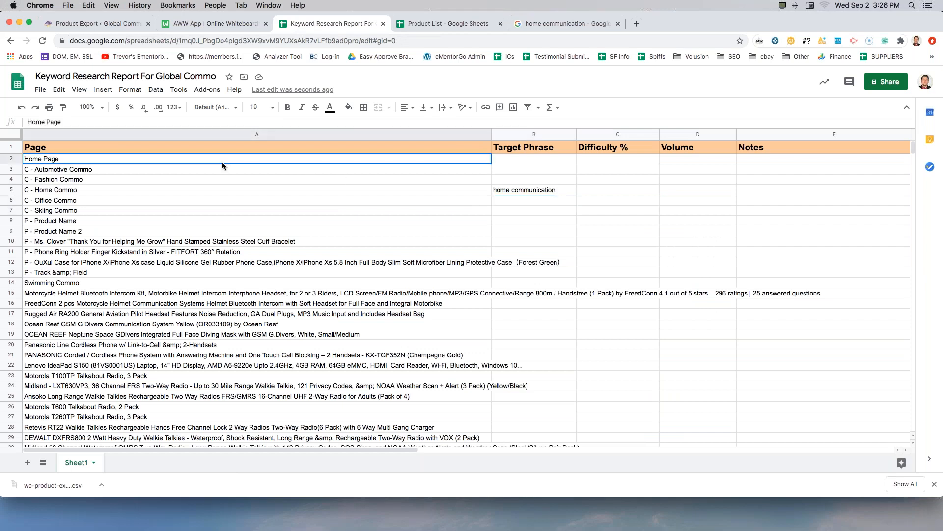
click(358, 284)
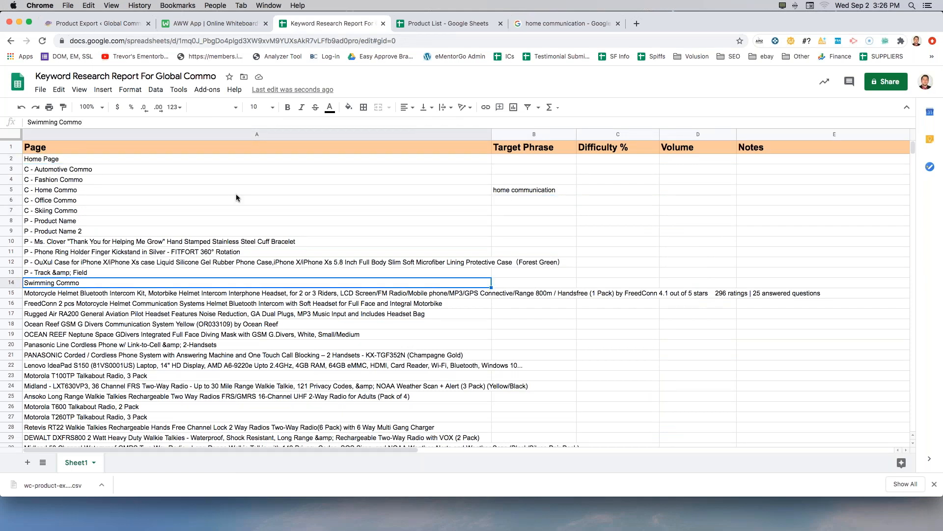